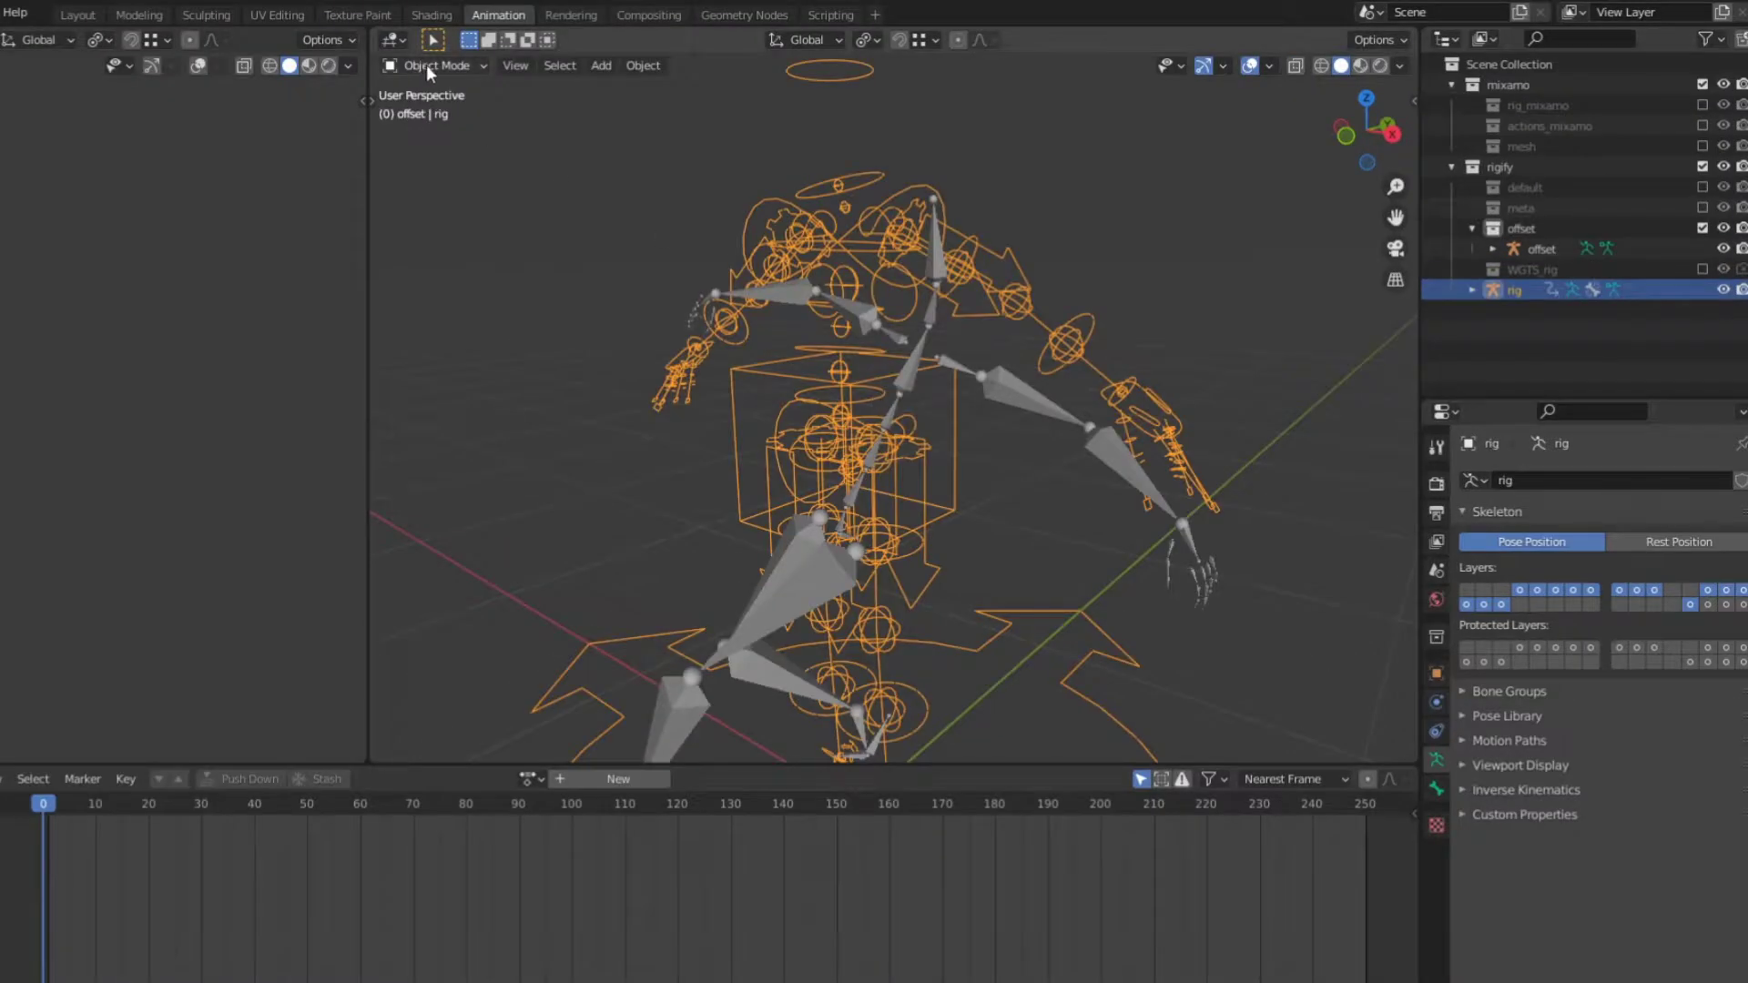
Step: Put the rig and offset armatures into Pose Mode together
left_click(433, 65)
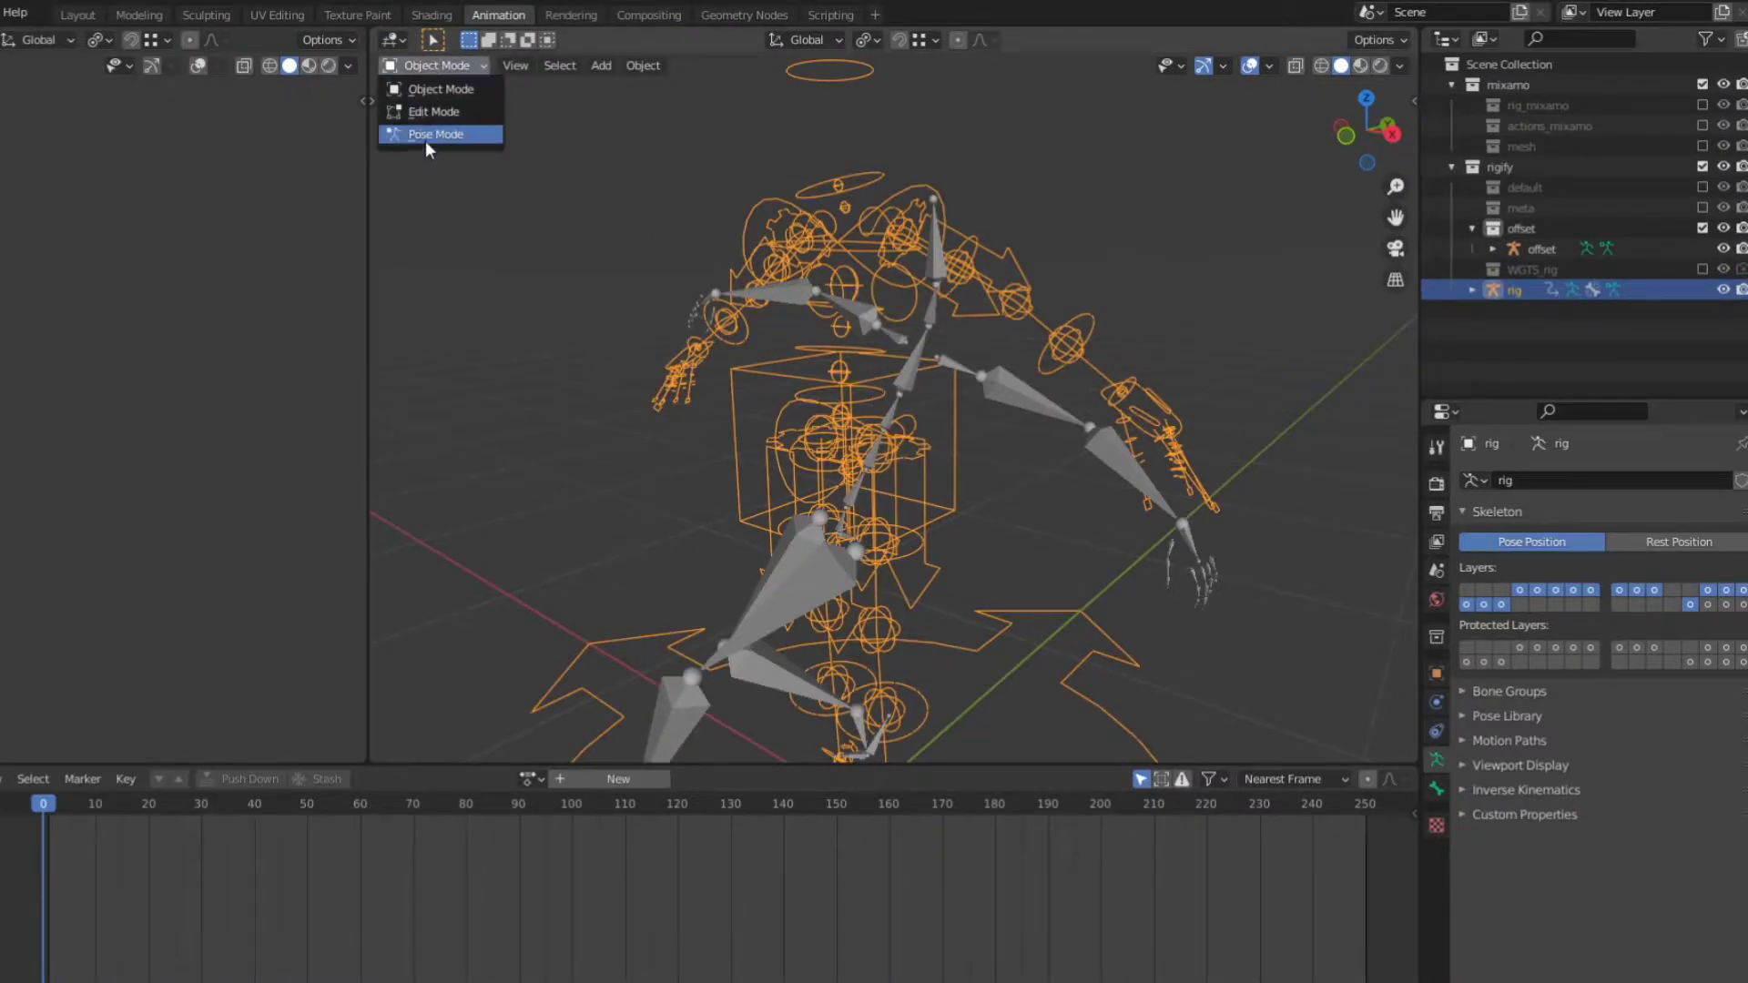
left_click(425, 138)
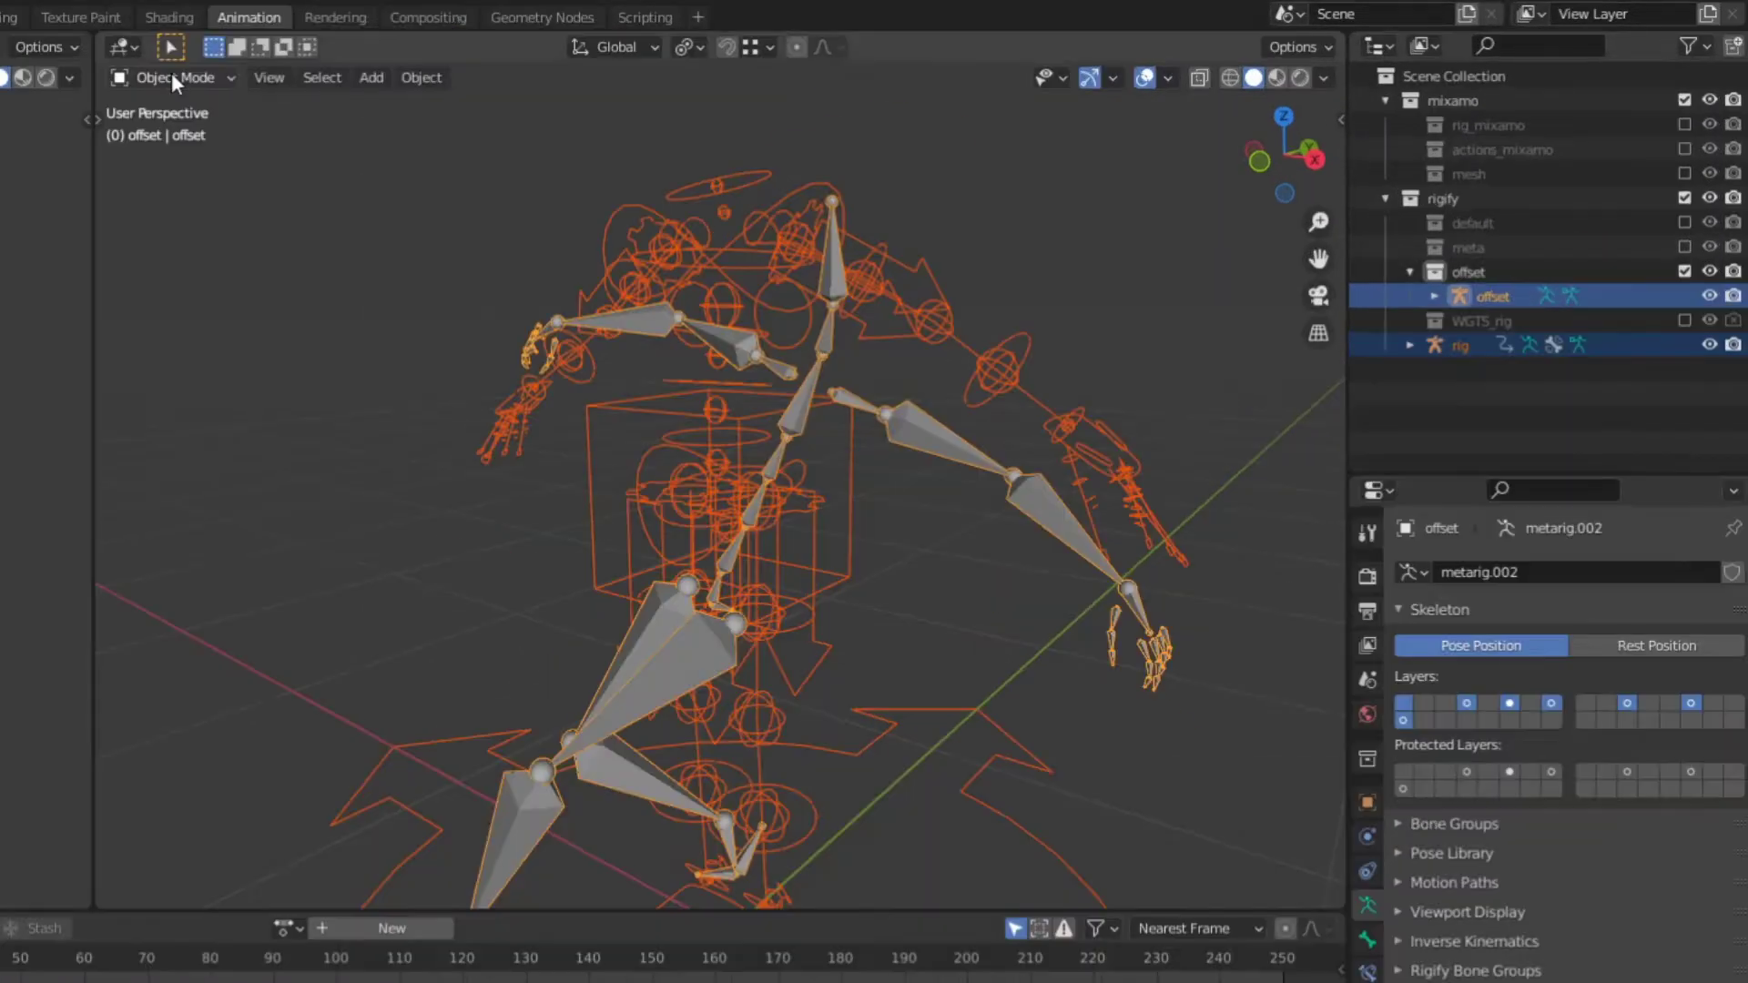
left_click(433, 64)
left_click(439, 130)
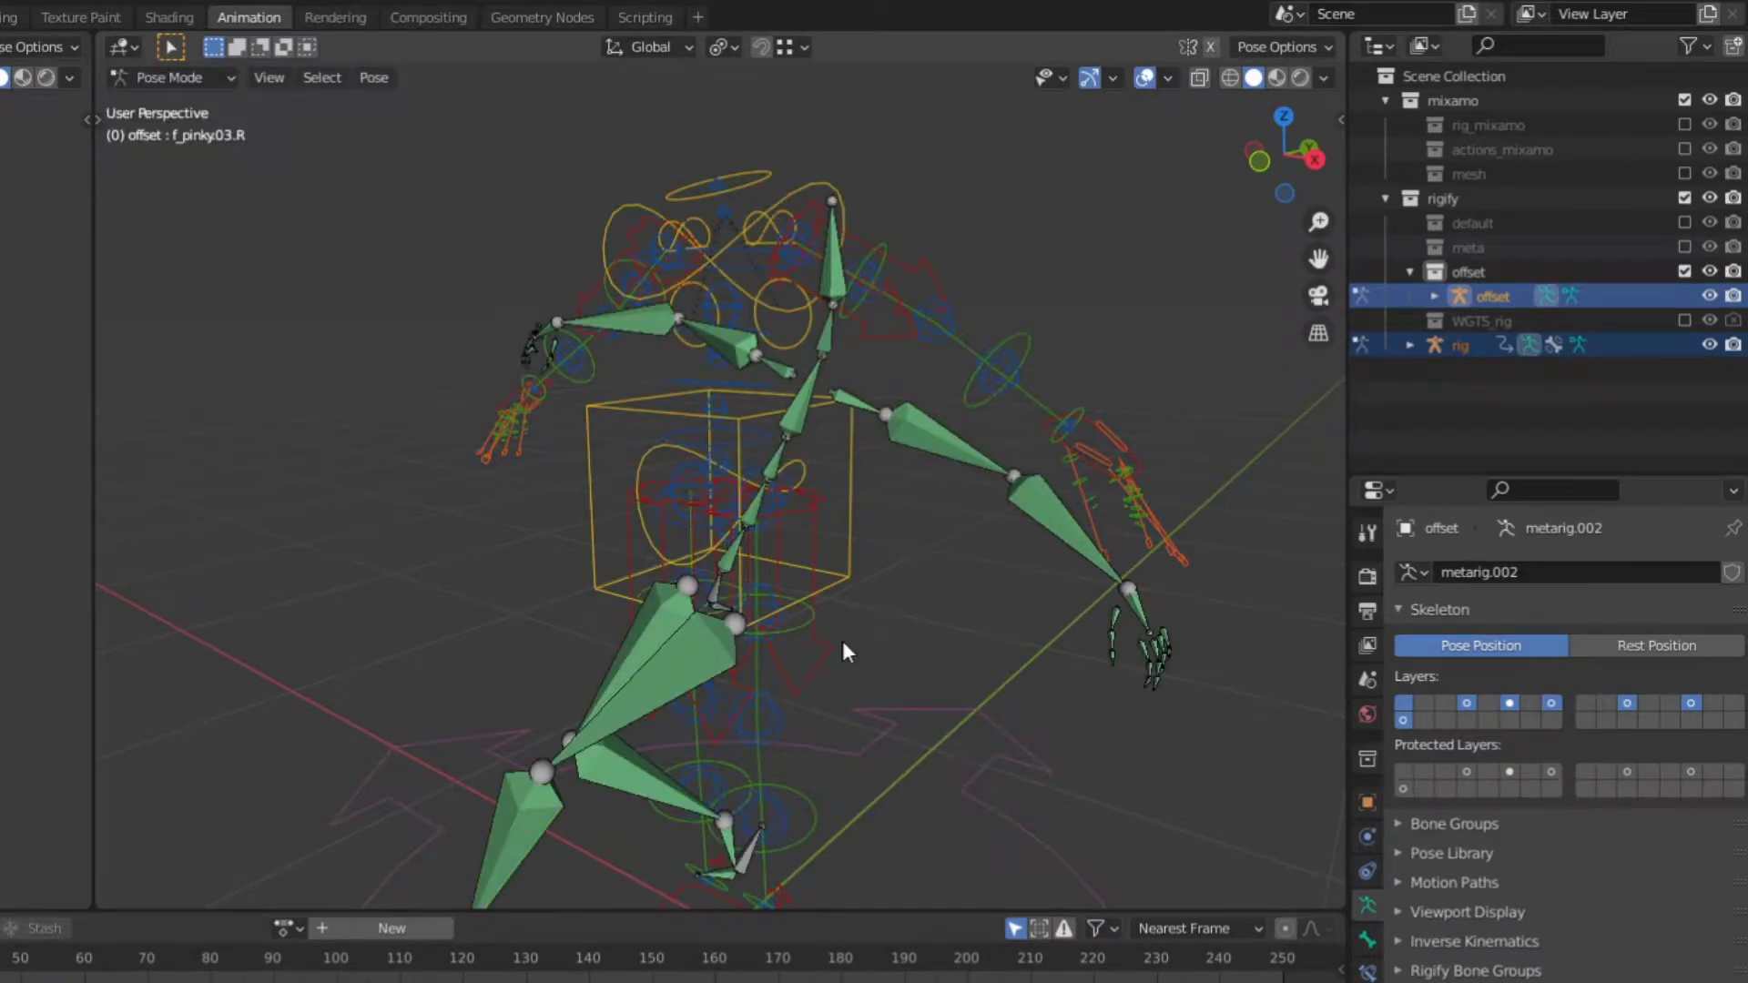
Step: Add a Copy Location constraint to the rig's torso control, targeting the offset armature's spine.tail bone at the pelvis
left_click(808, 587)
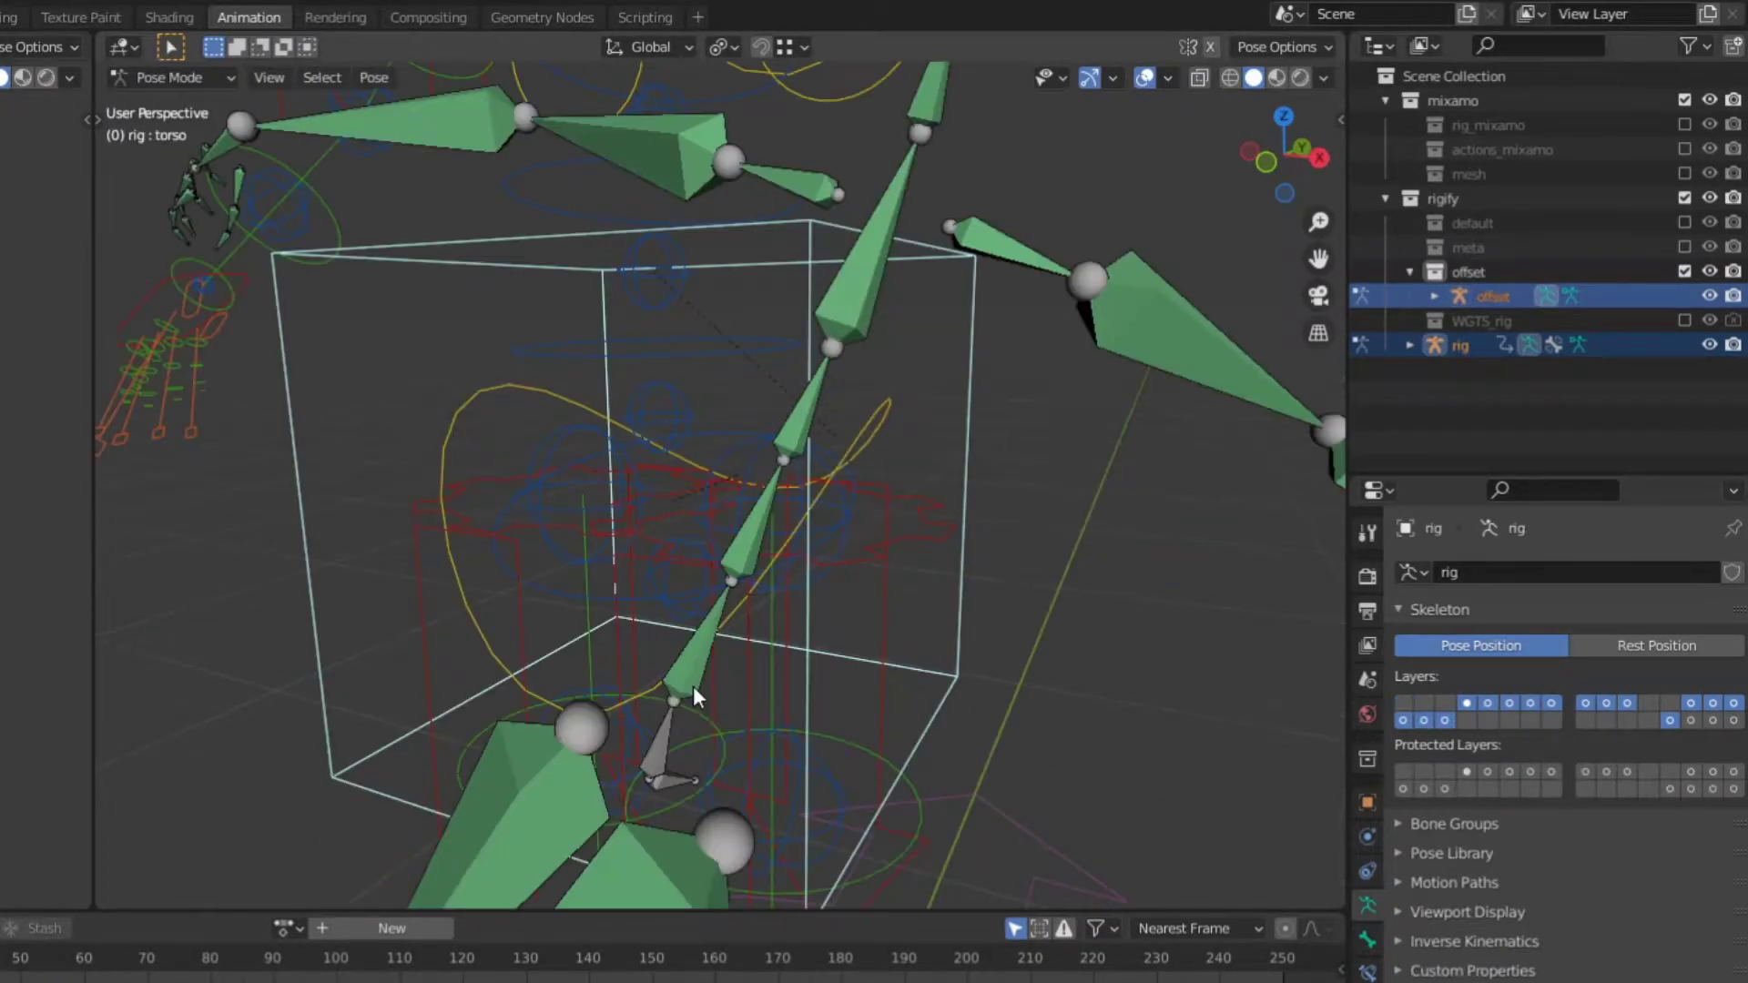
left_click(692, 686, "shift")
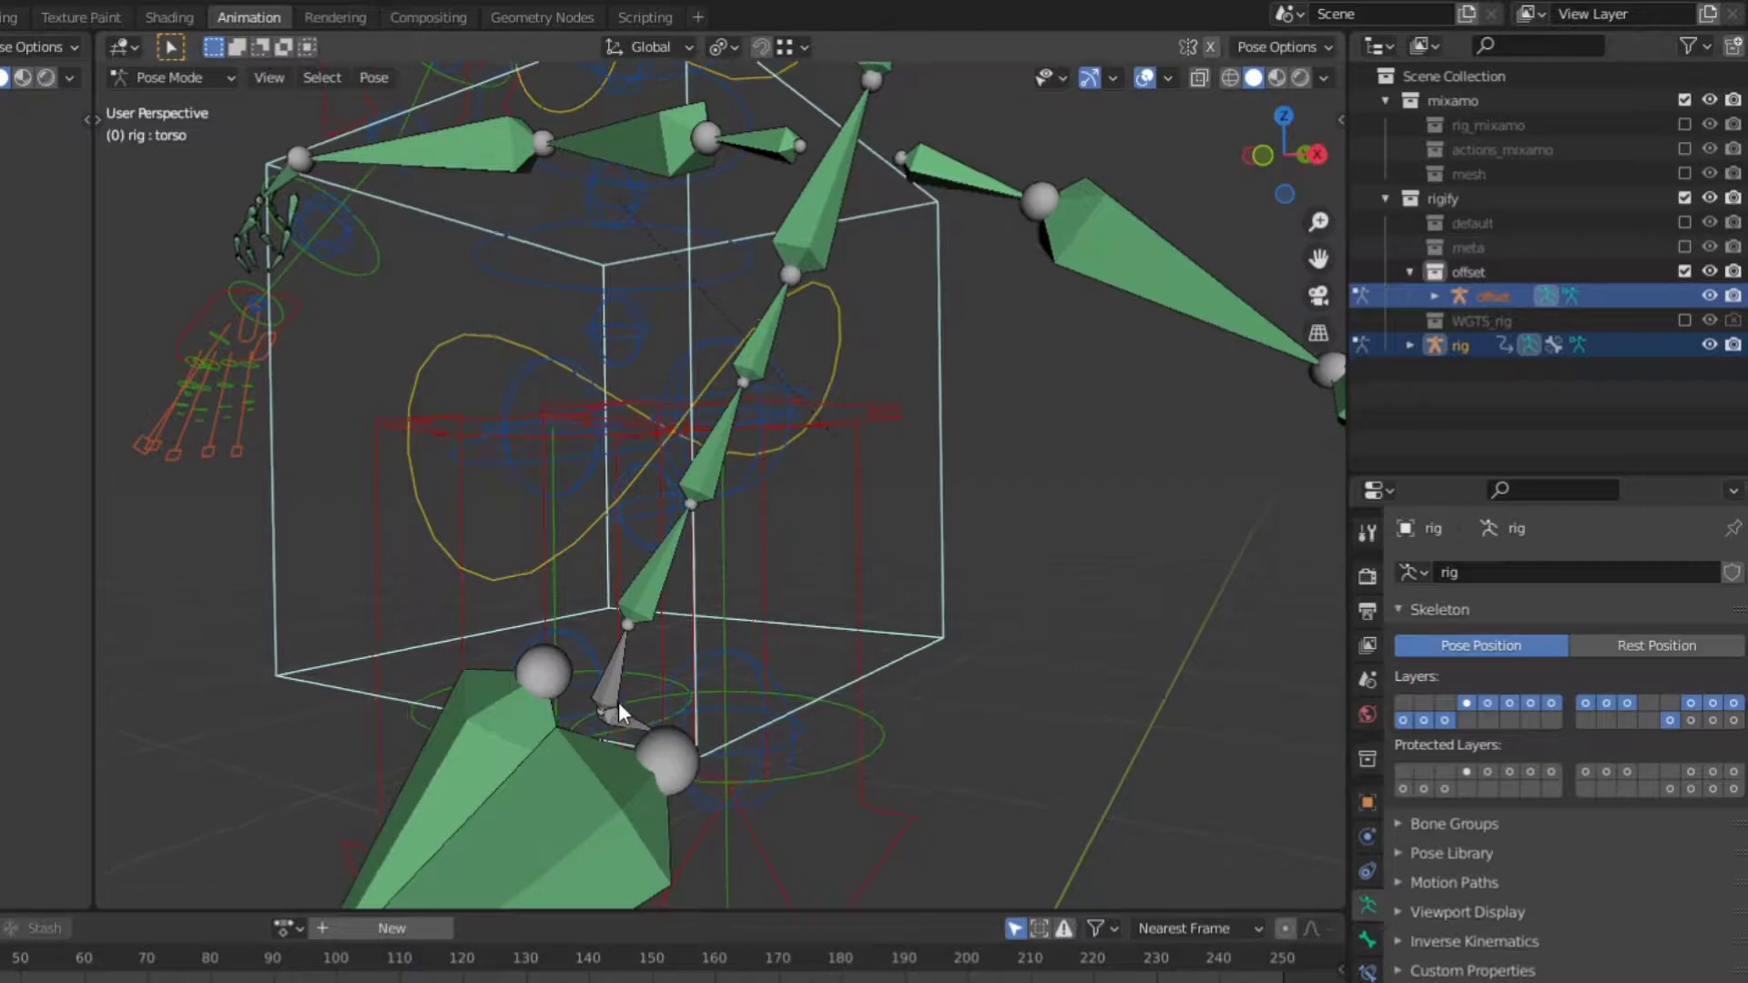
left_click(641, 749, "shift")
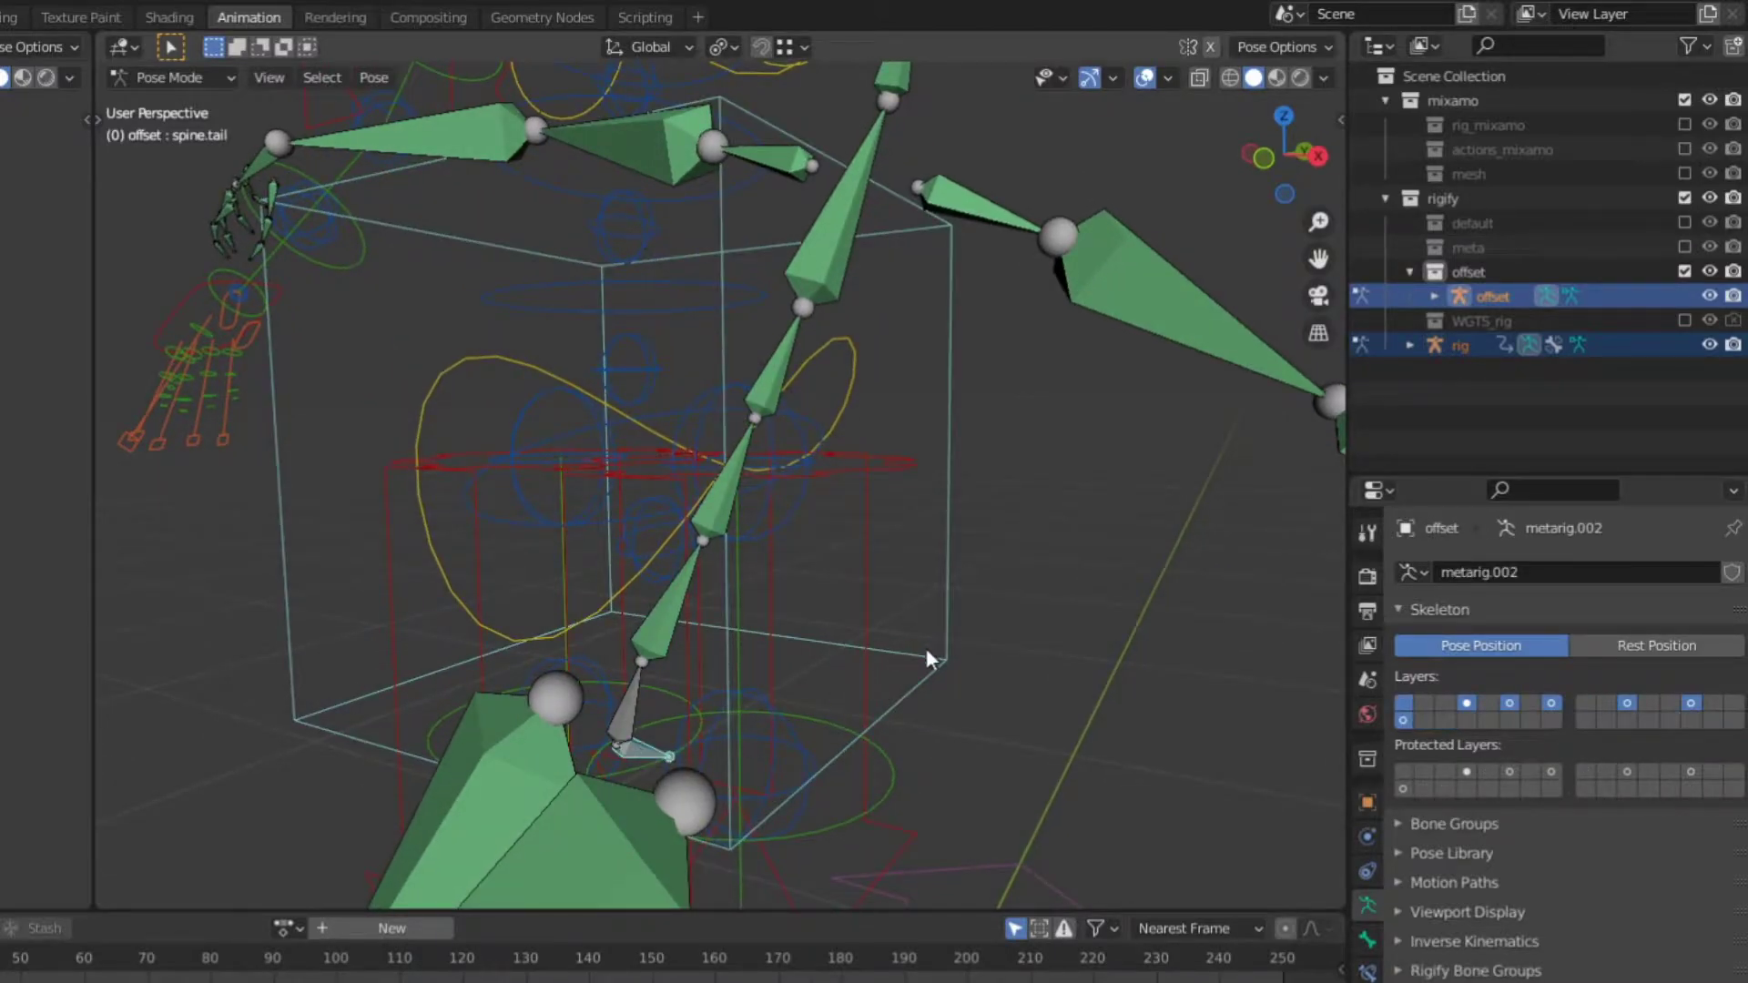
left_click(924, 670, "shift")
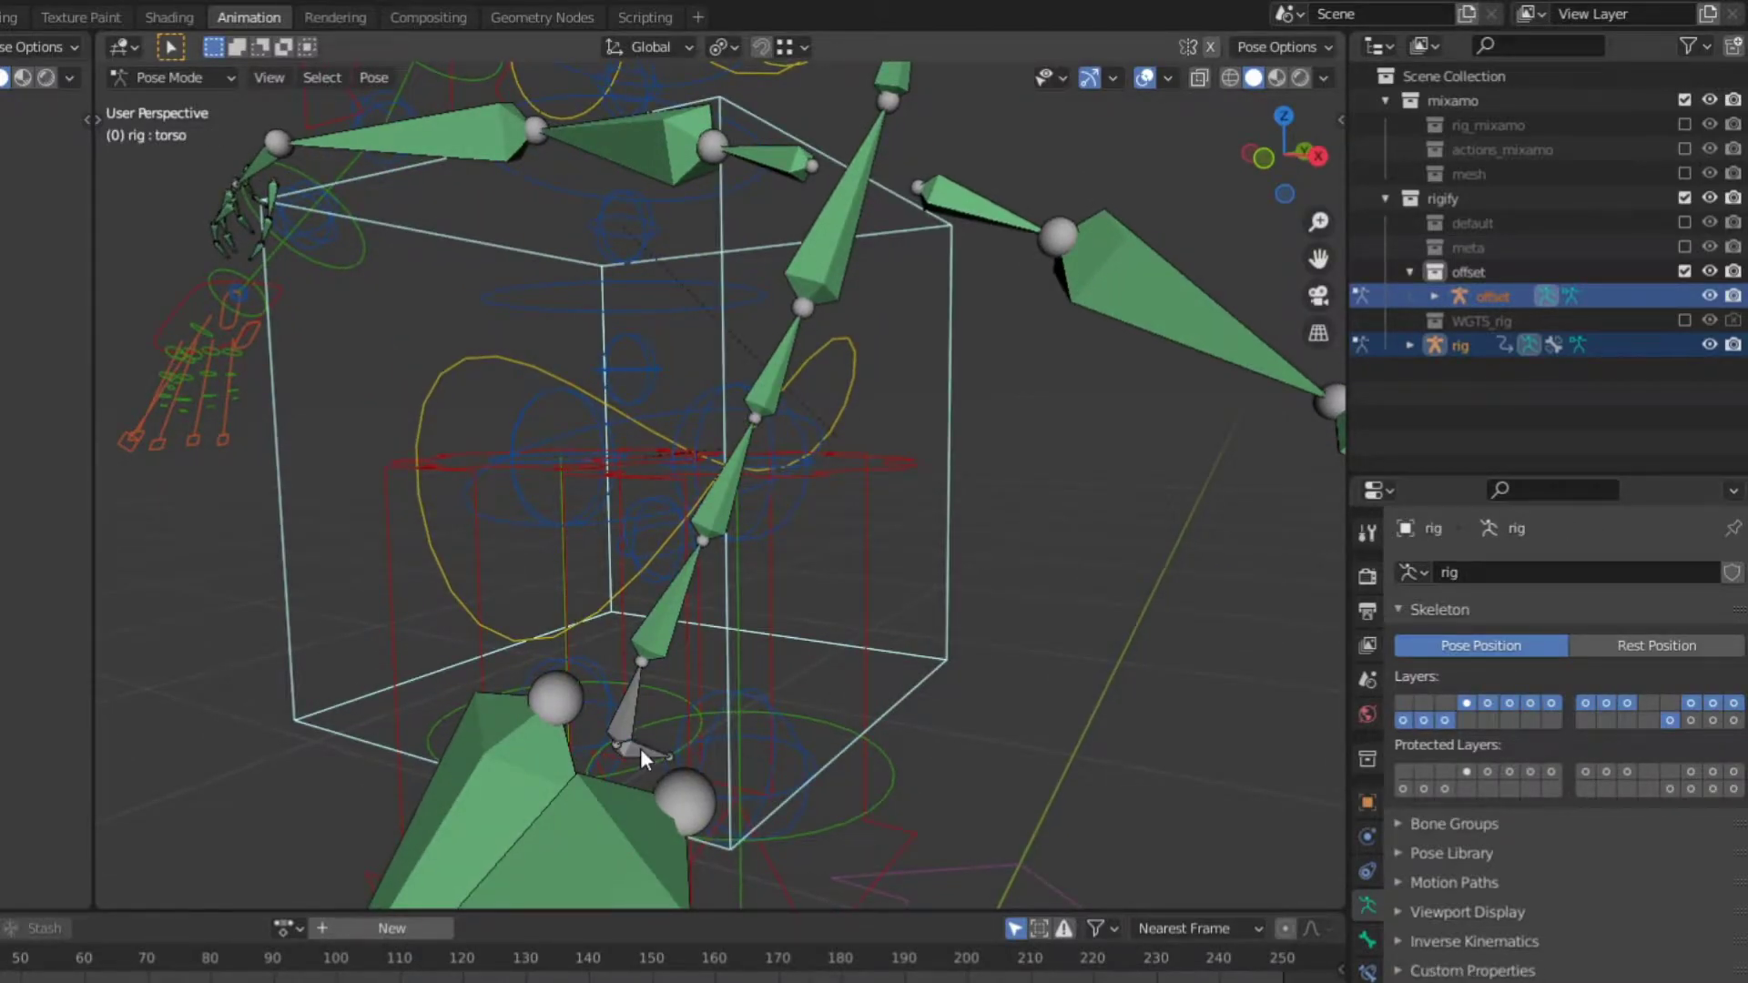
key("ctrl+shift+c")
left_click(350, 627)
scroll(783, 563, "down", 4)
middle_click_drag(474, 671, 750, 581)
scroll(658, 586, "up", 4)
key("ctrl+shift+c")
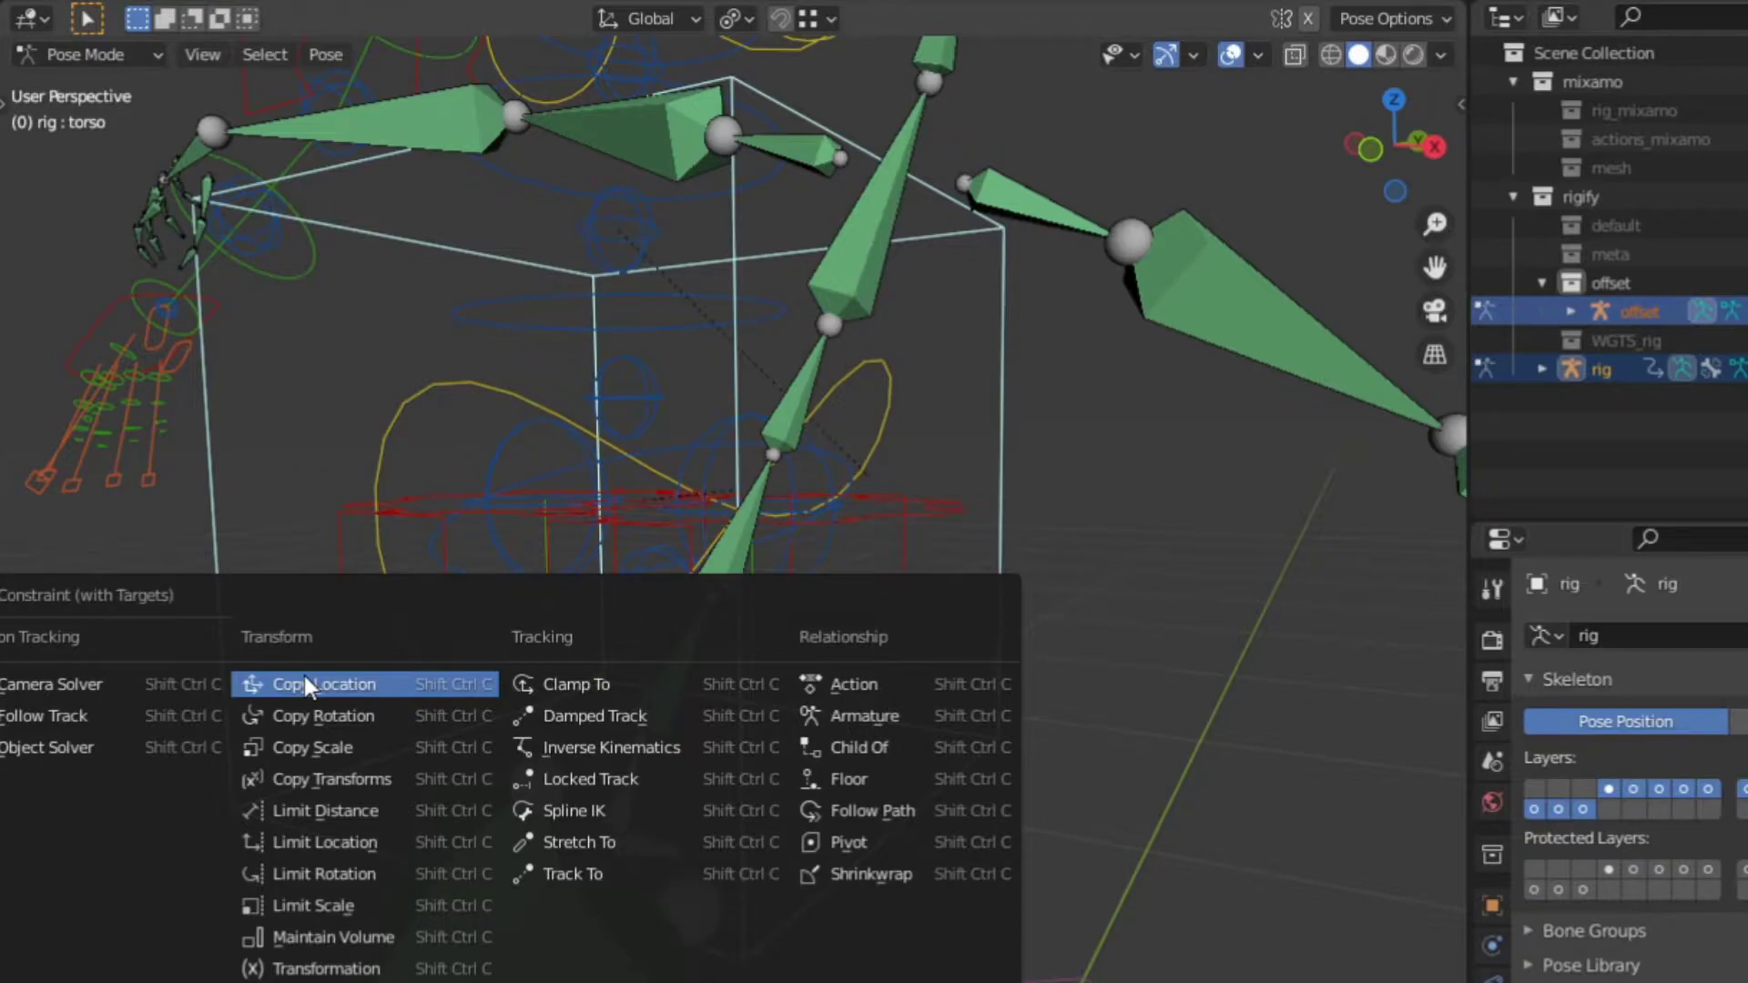
left_click(306, 682)
Step: Add a Copy Rotation constraint to the lower spine ring control, targeting the offset spine bone that passes through it
scroll(647, 473, "down", 2)
middle_click_drag(648, 476, 811, 406)
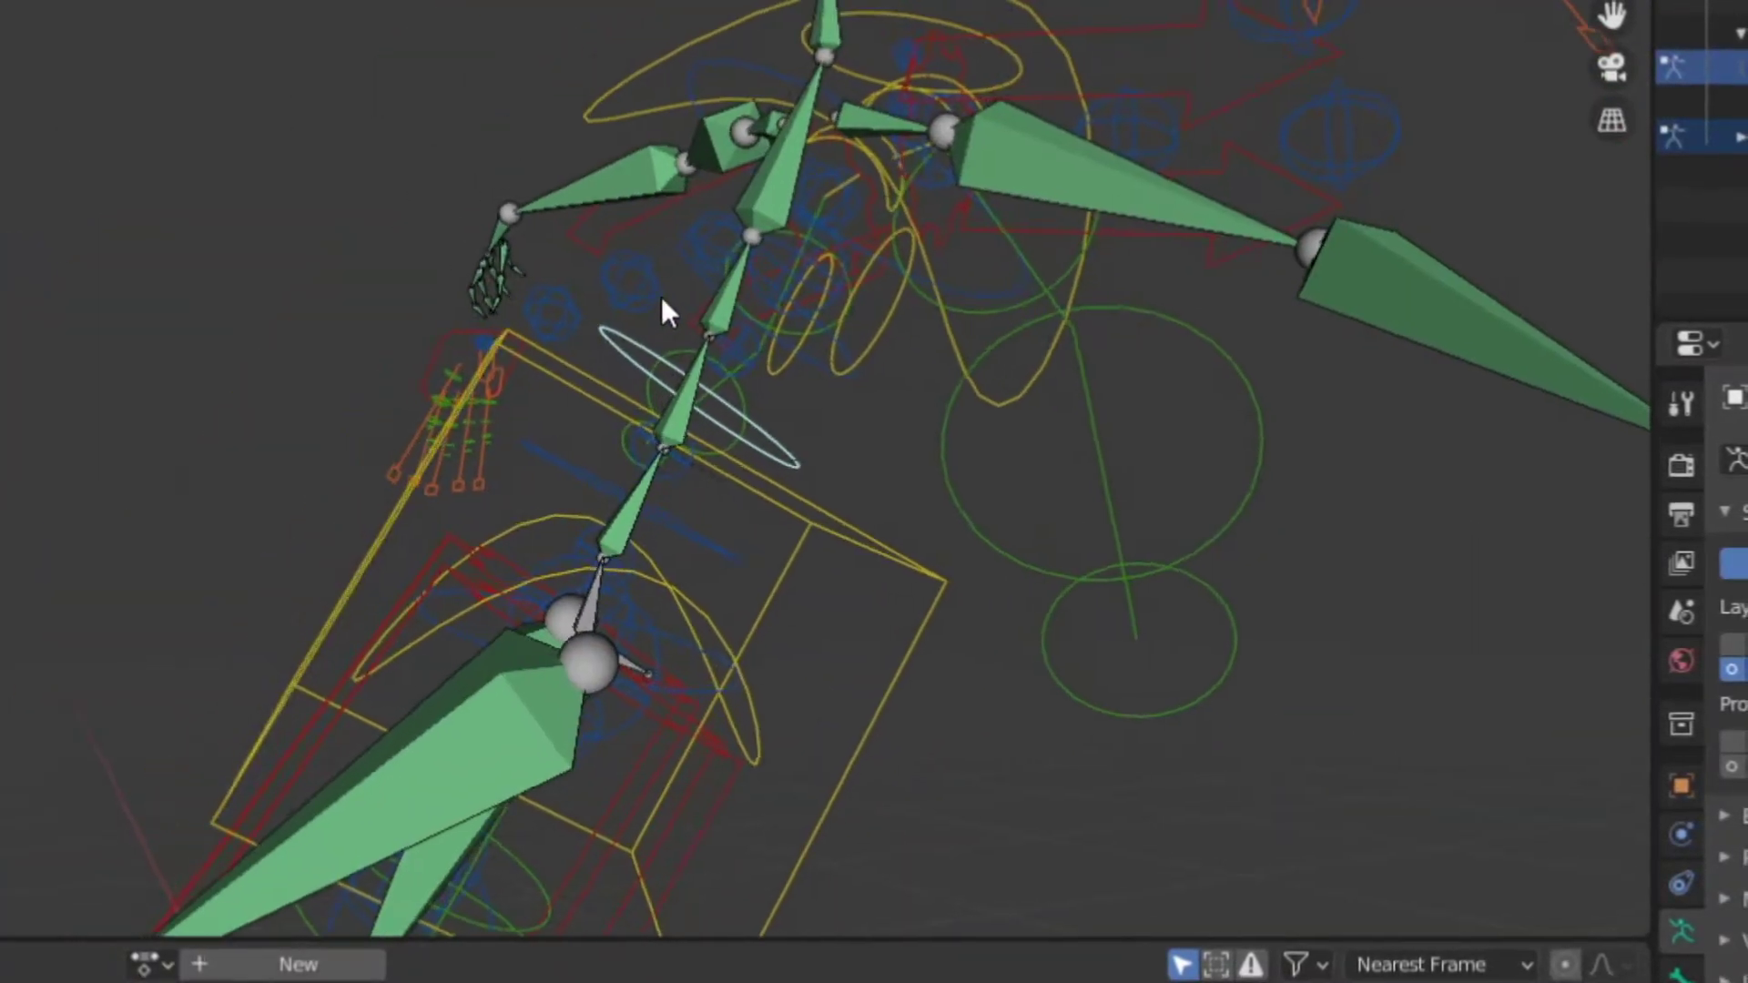
scroll(661, 297, "up", 3)
middle_click_drag(661, 297, 819, 414)
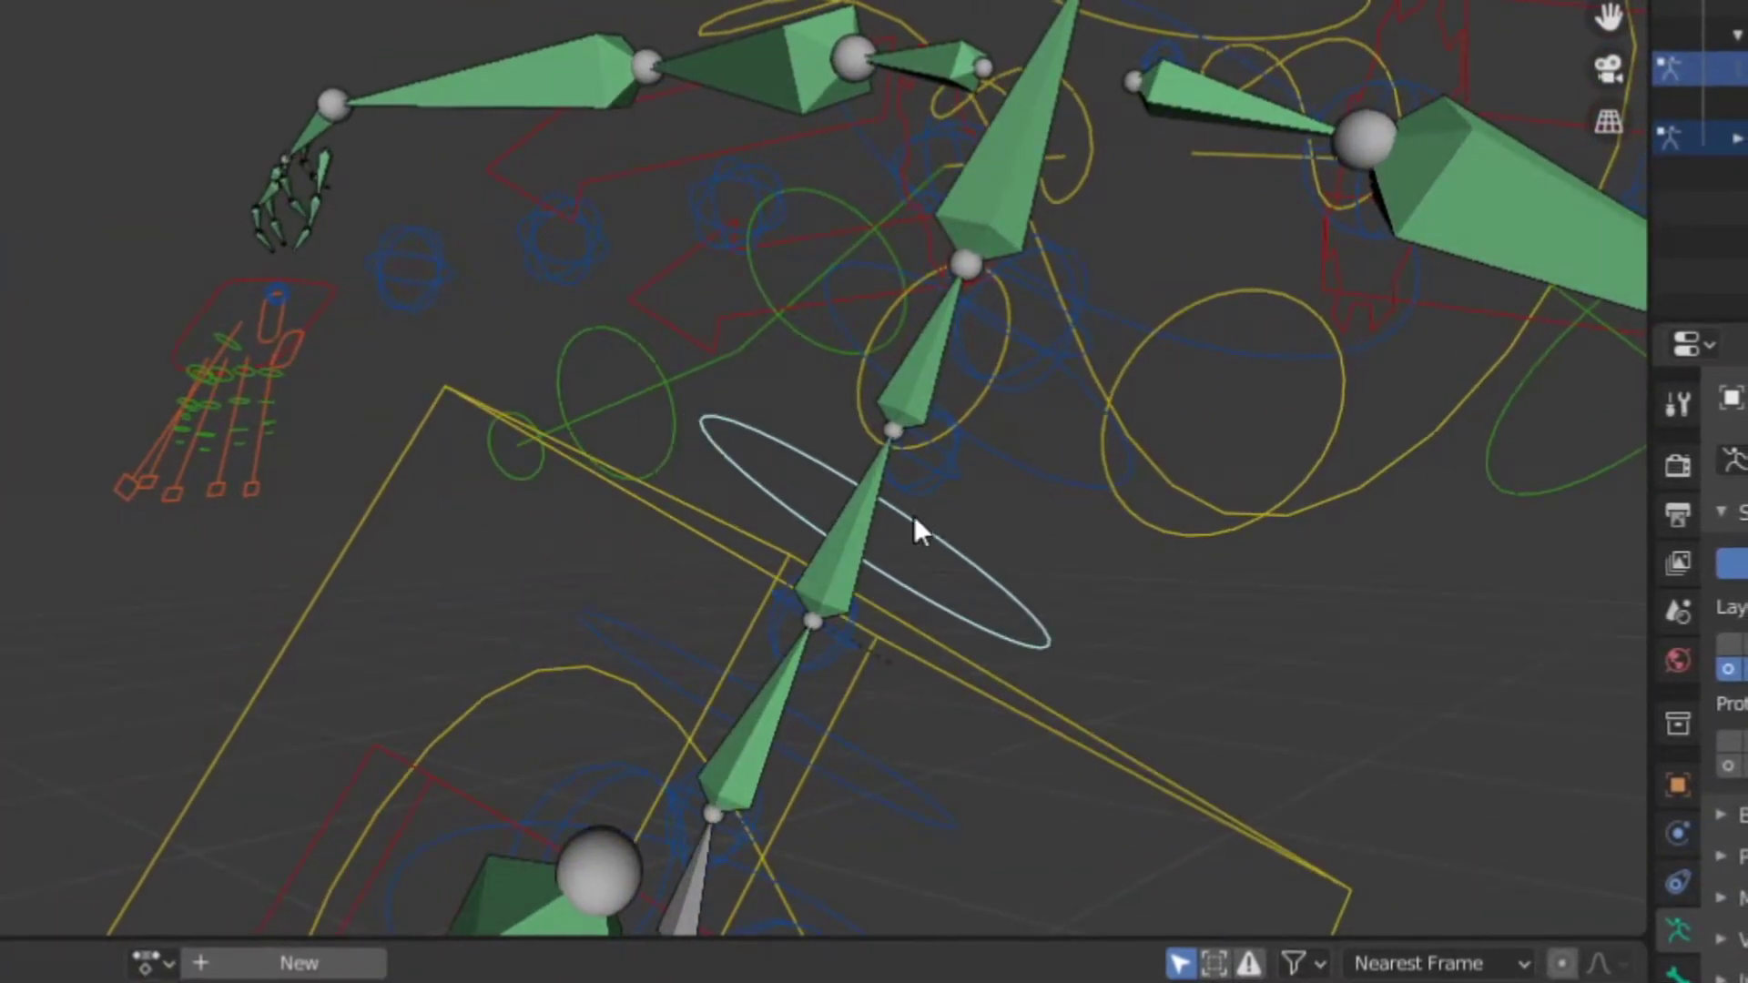
left_click(851, 541, "shift")
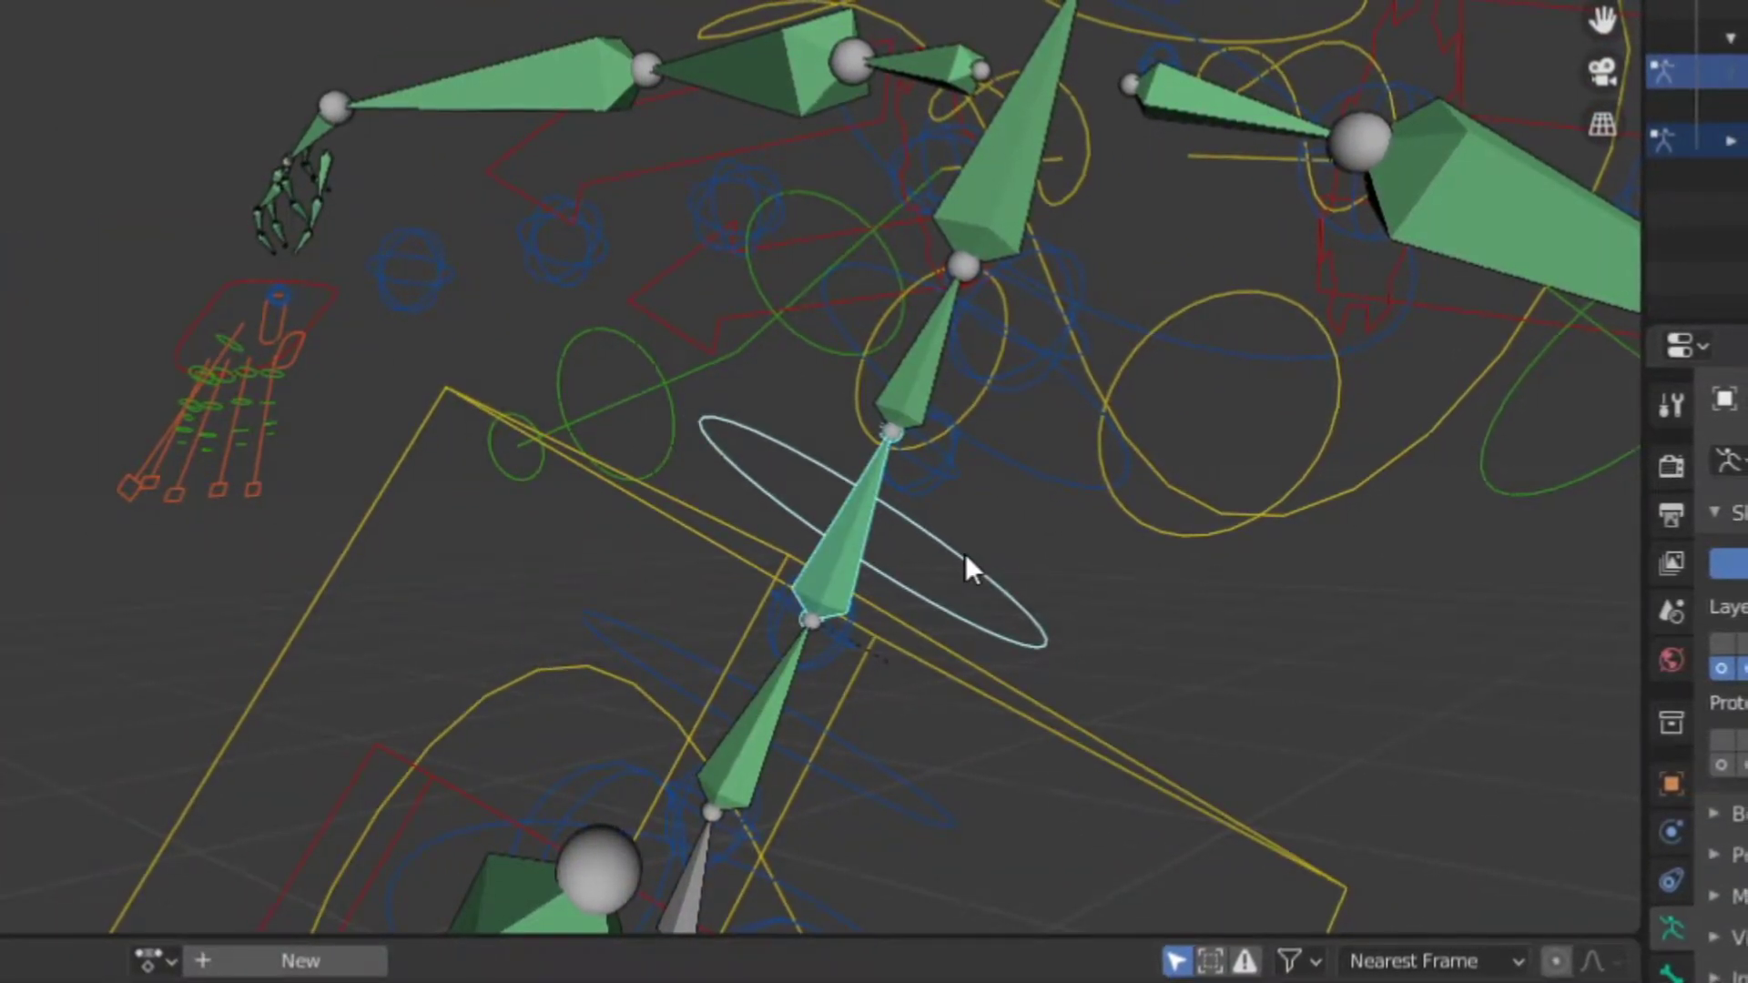
key("shift+ctrl+c")
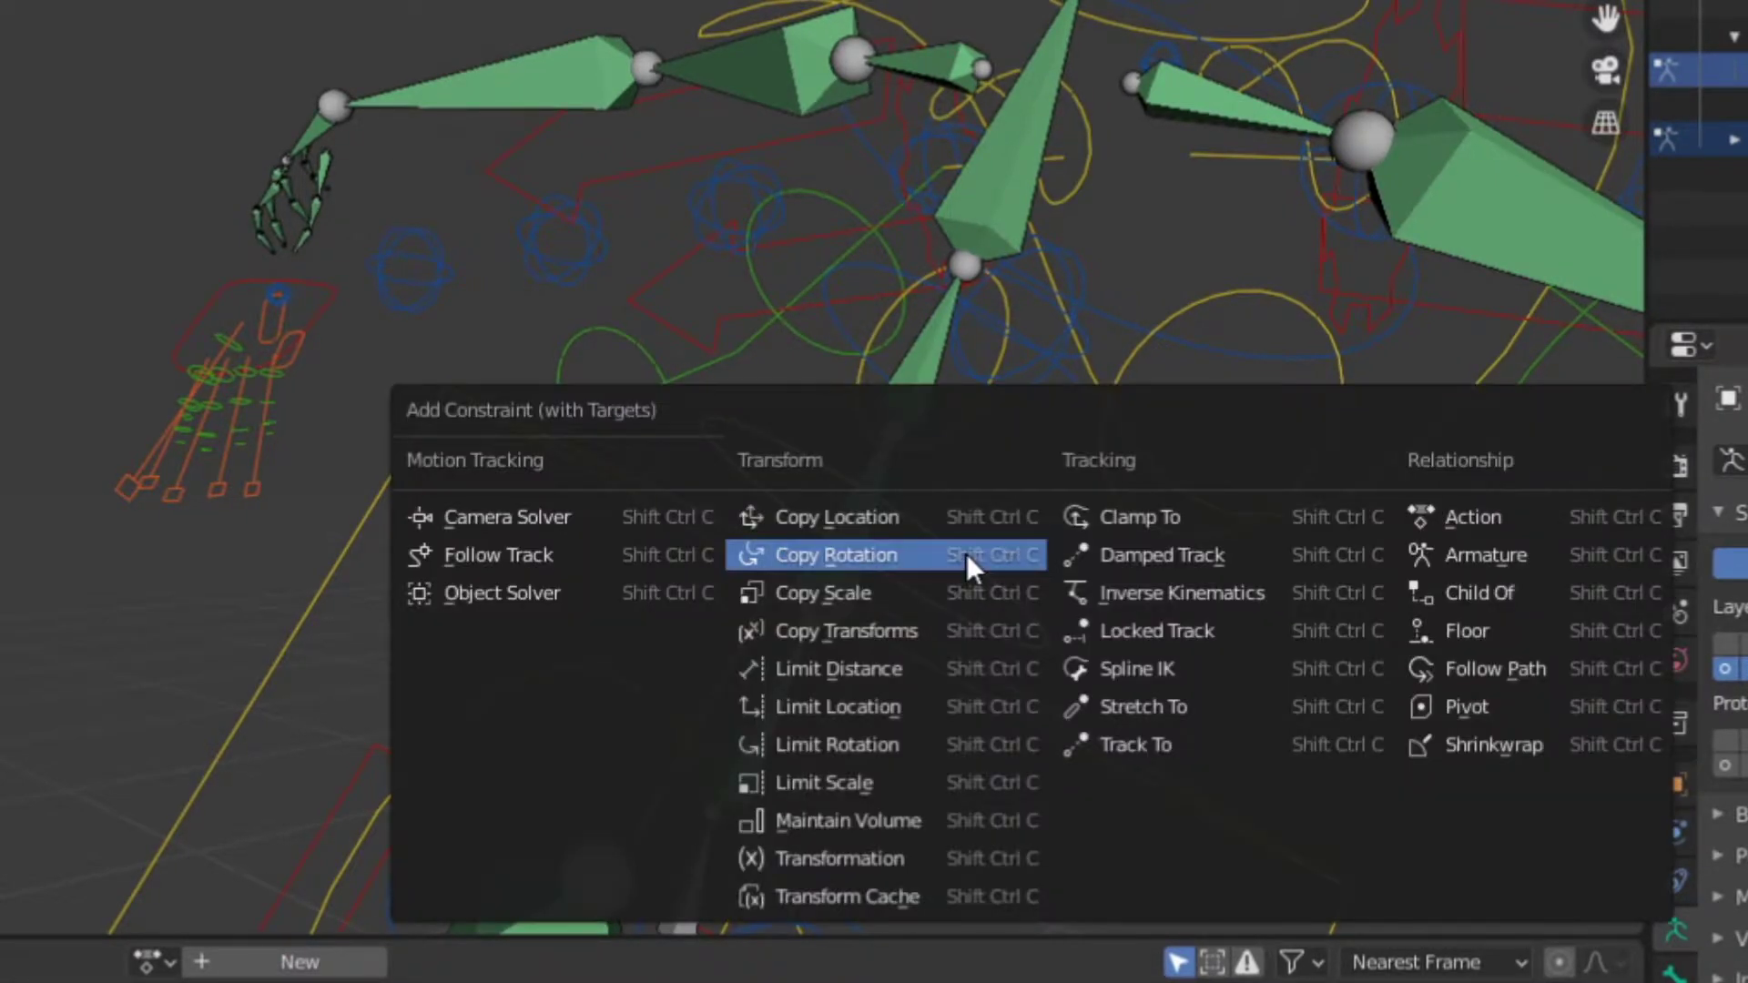
left_click(887, 555)
Step: Add Copy Rotation constraints to the next two spine controls up to the chest, each targeting its matching offset spine bone
middle_click_drag(1034, 441, 659, 555)
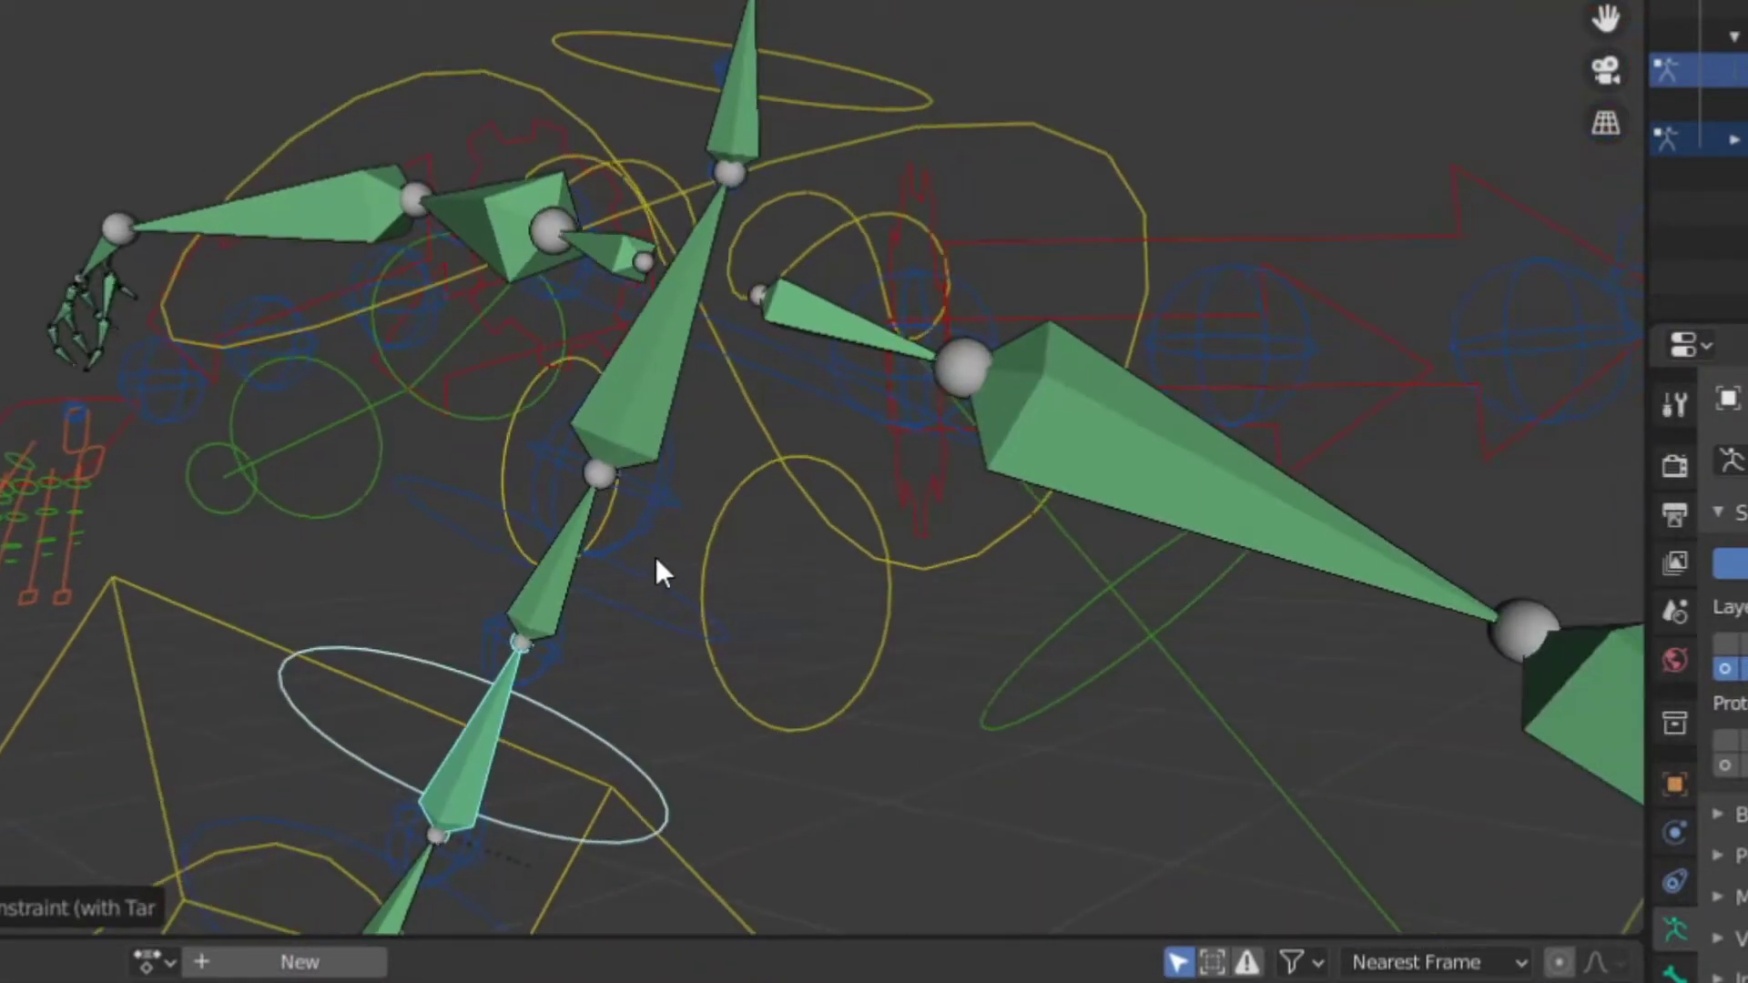
scroll(658, 555, "up", 2)
left_click(605, 565)
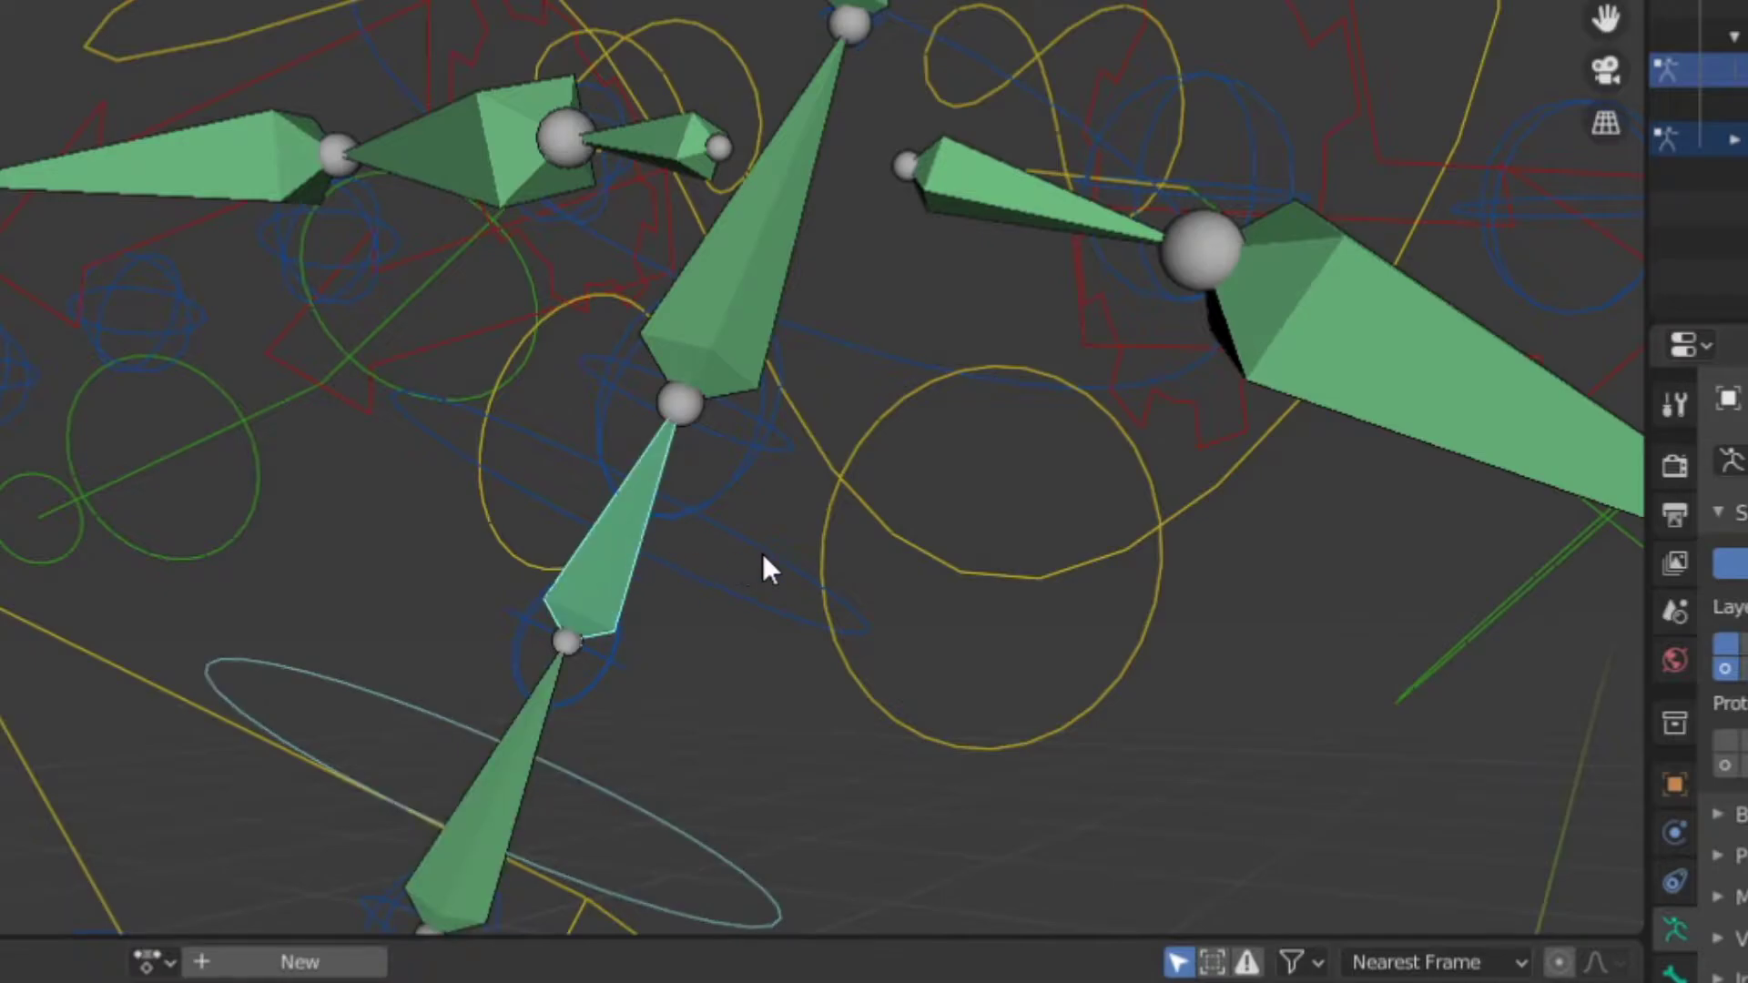
key("shift+ctrl+c")
left_click(763, 554)
middle_click_drag(765, 449, 910, 444)
left_click(812, 479, "shift")
key("shift+ctrl+c")
left_click(813, 479)
Step: Add Copy Rotation constraints to the rig's neck and head controls, targeting the offset armature's neck and head bones
middle_click_drag(838, 528, 652, 344)
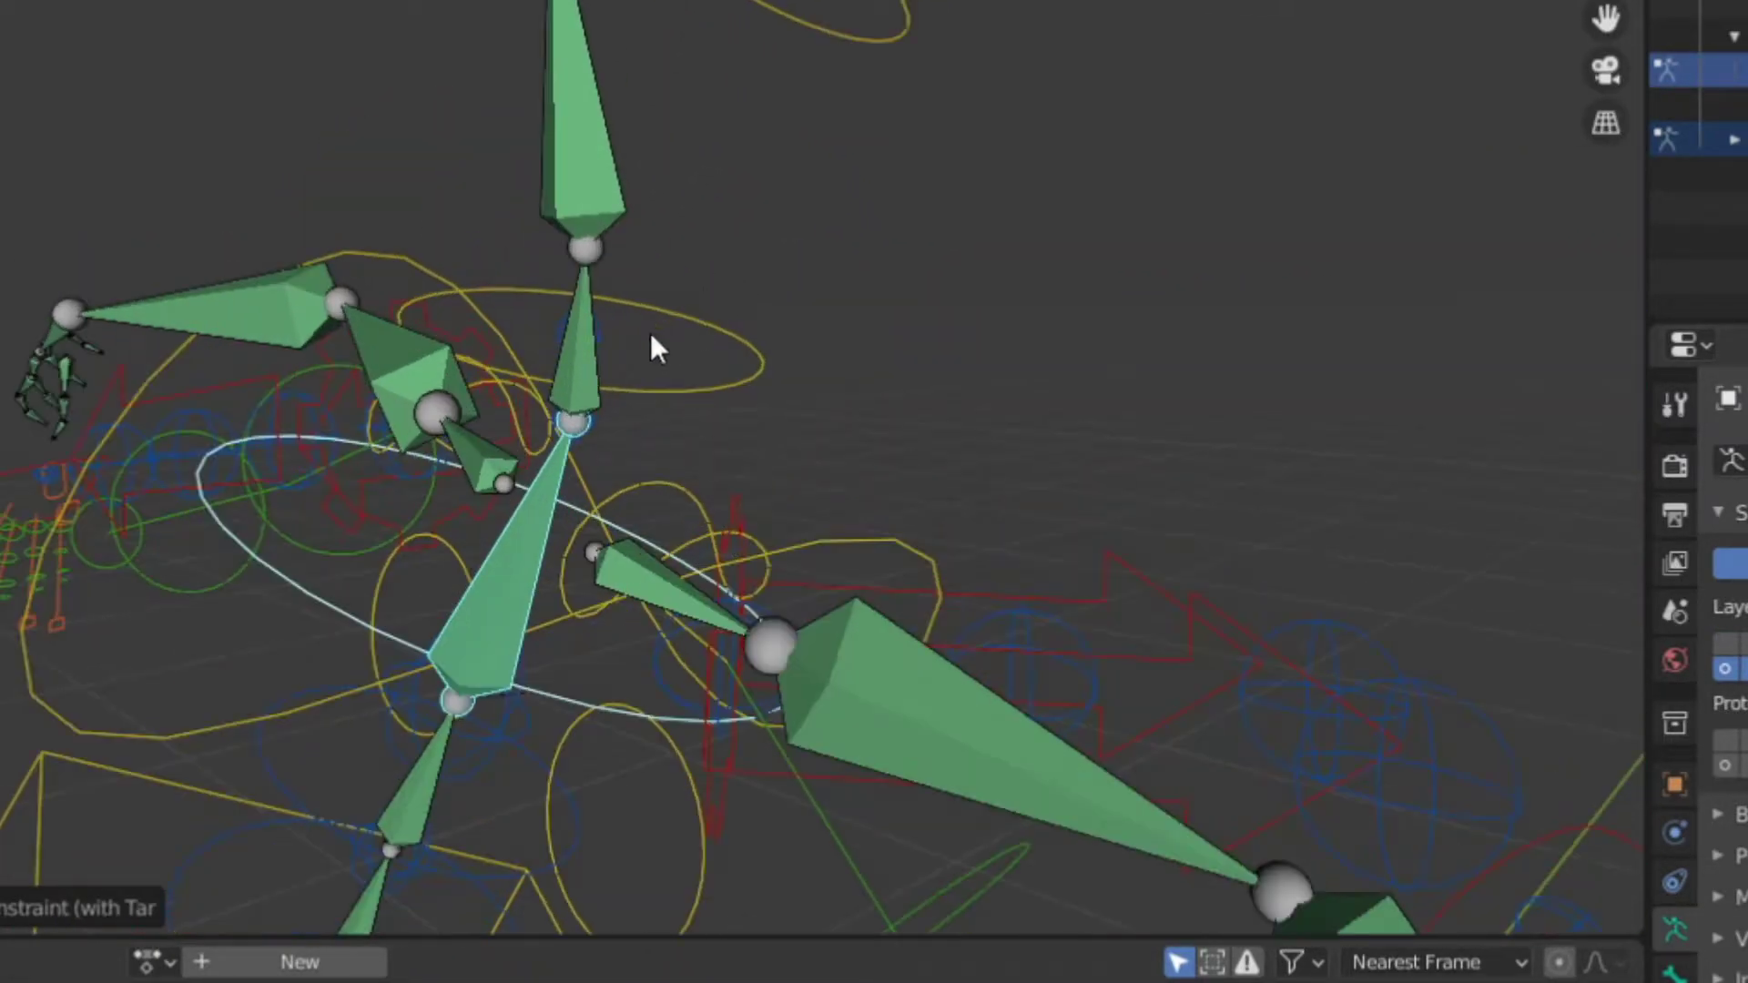
left_click(573, 371)
left_click(707, 331, "shift")
key("shift+ctrl+c")
left_click(707, 330)
middle_click_drag(708, 330, 622, 414)
left_click(794, 277, "shift")
key("shift+ctrl+c")
left_click(816, 265)
Step: Add a Copy Rotation constraint to the left upper arm FK control, targeting the offset armature's left upper arm bone
middle_click_drag(816, 265, 871, 421)
scroll(871, 405, "up", 4)
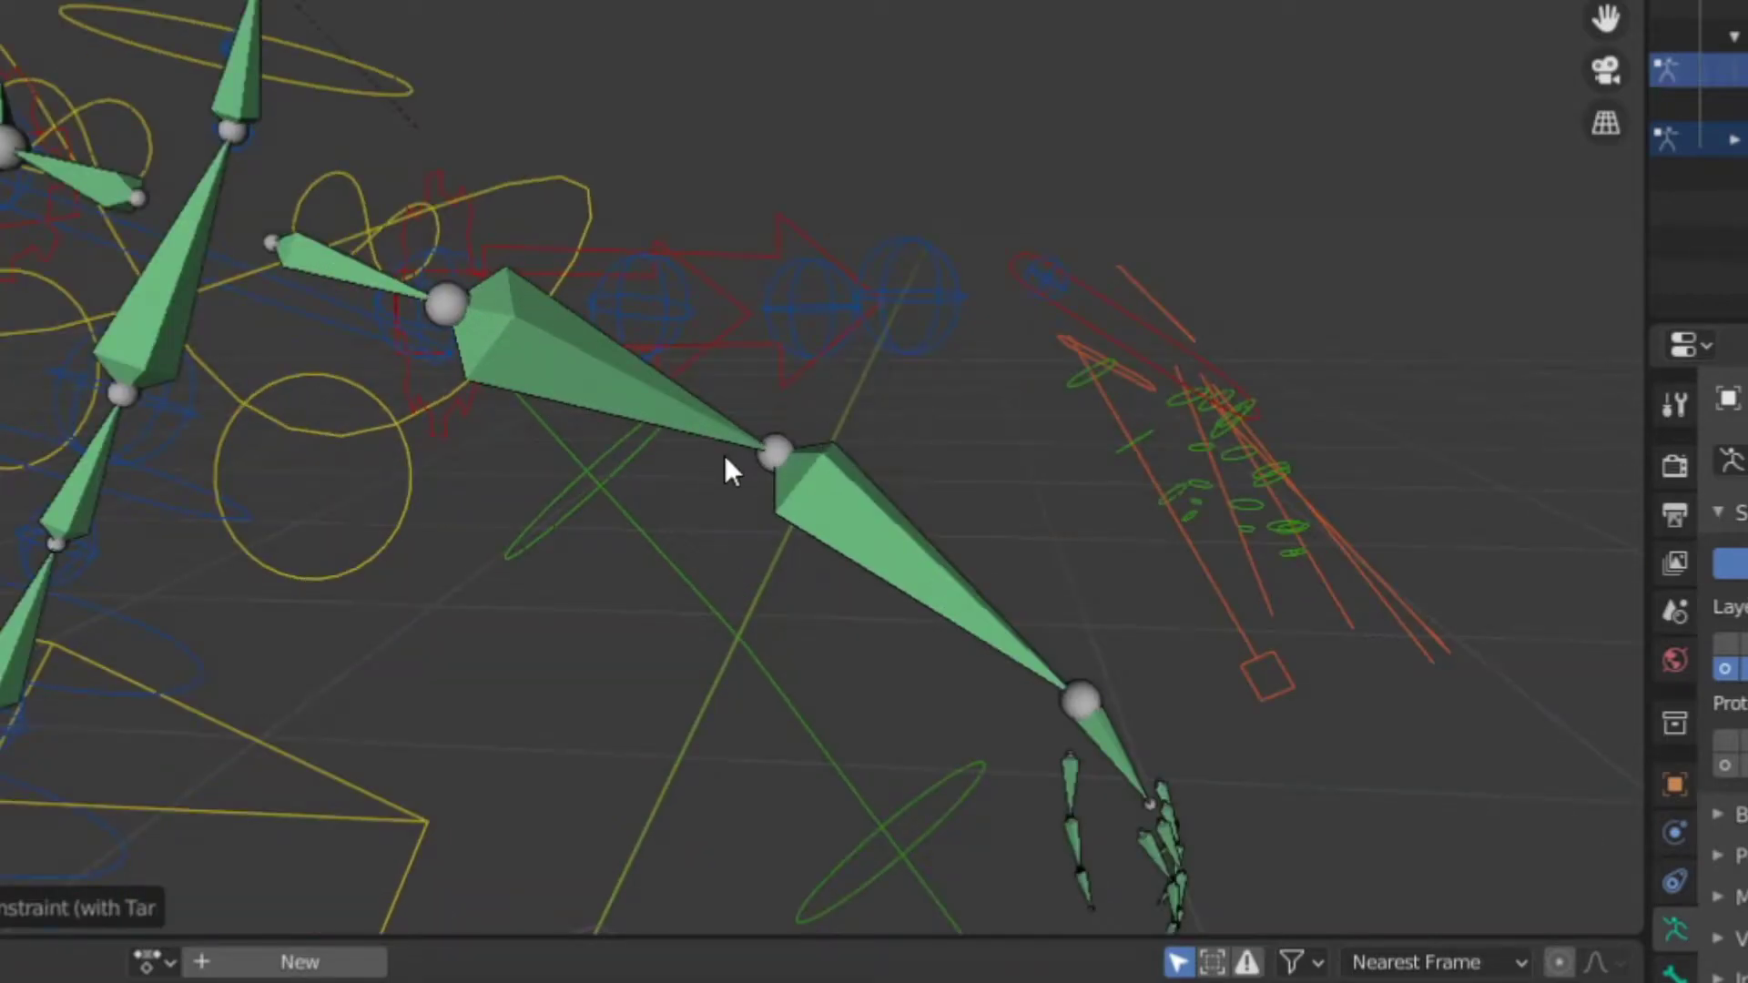
middle_click_drag(592, 479, 717, 466, "shift")
left_click(730, 412)
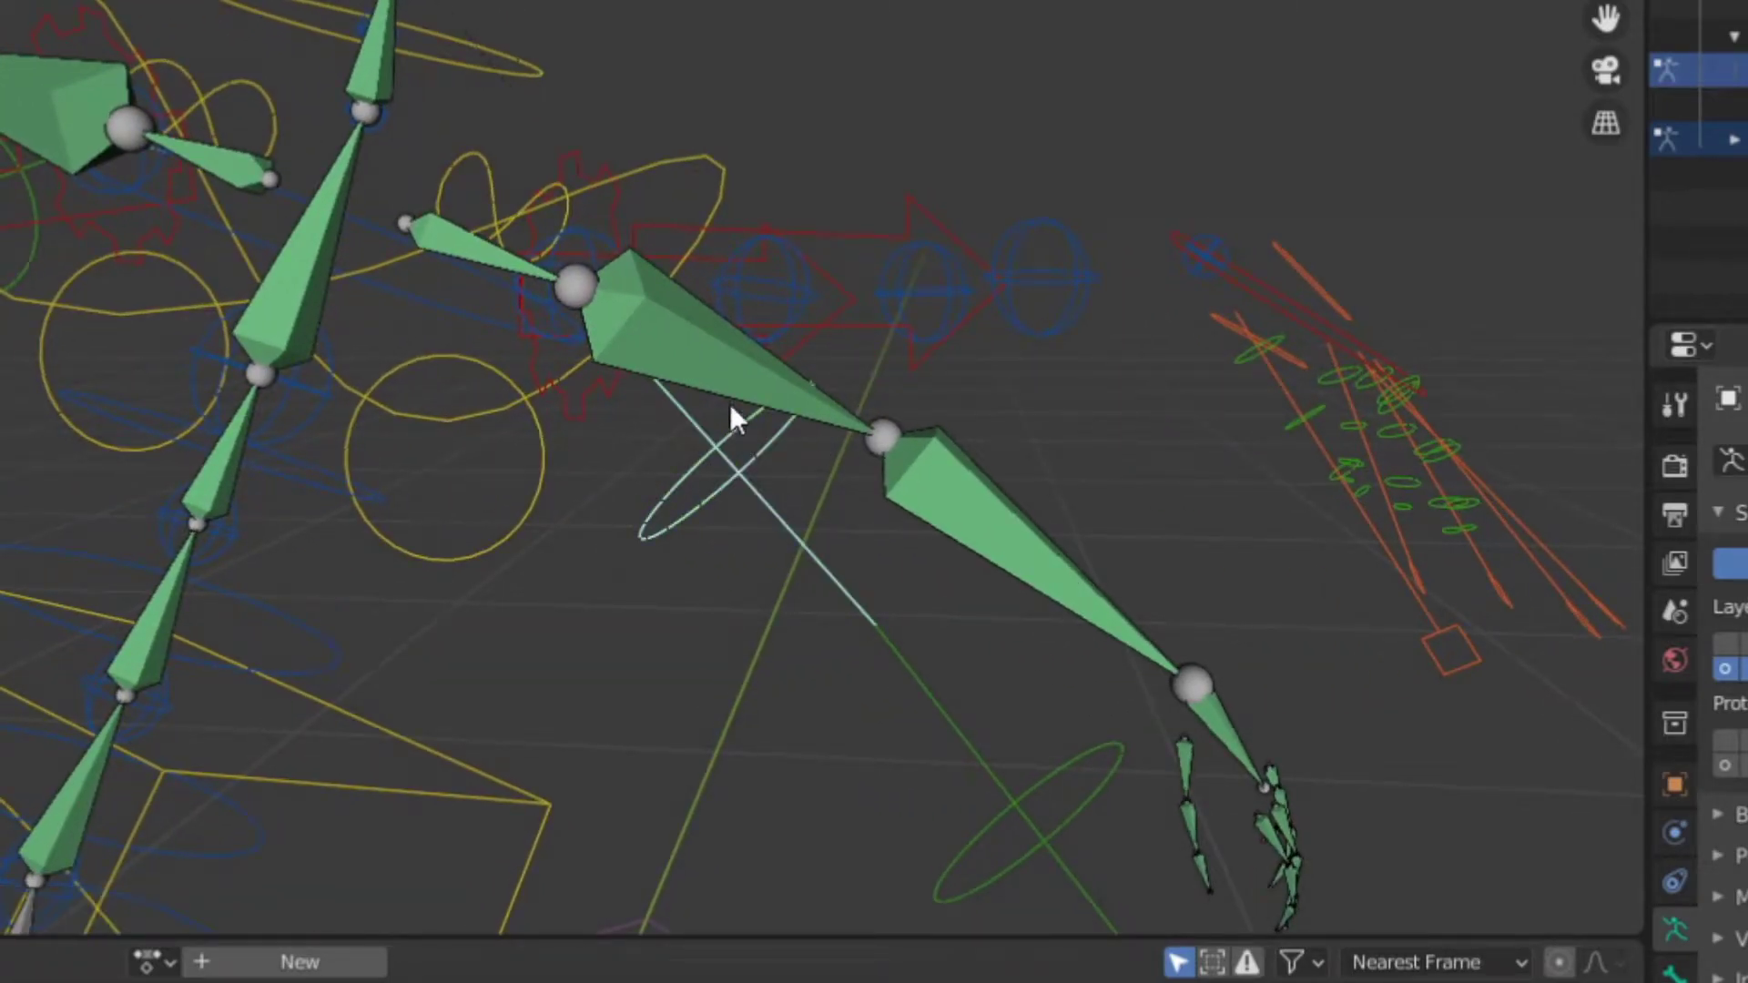
left_click(729, 384, "shift")
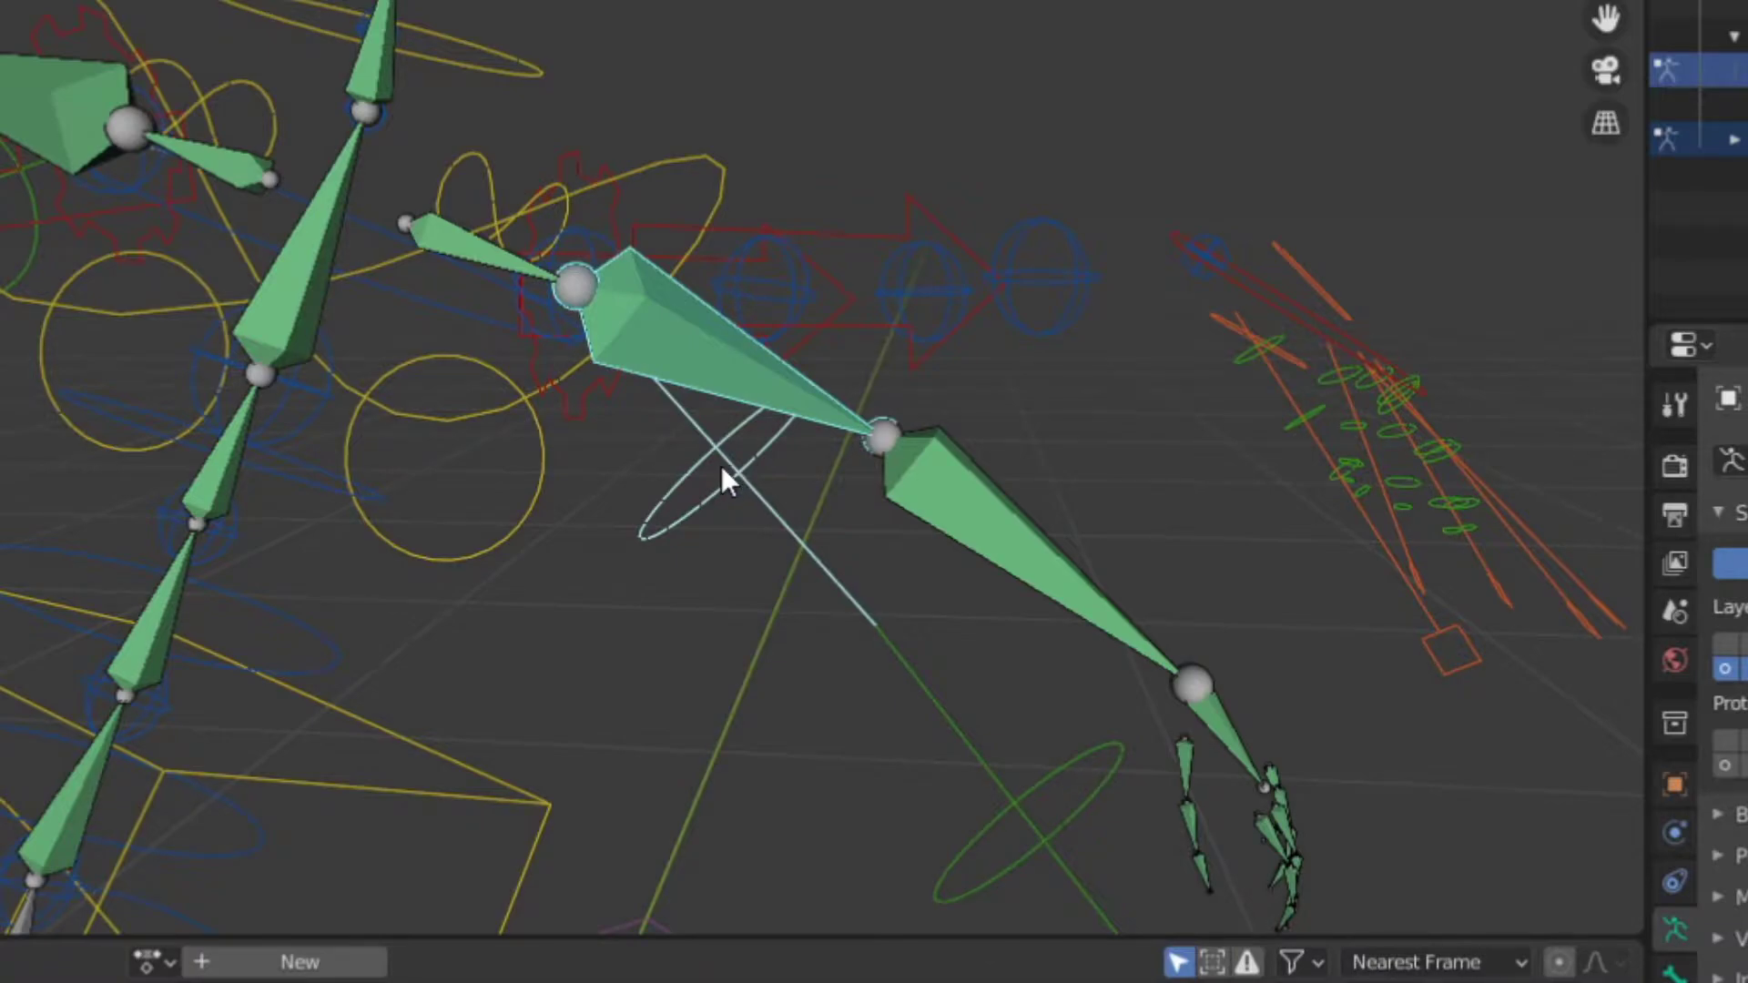
key("shift+ctrl+c")
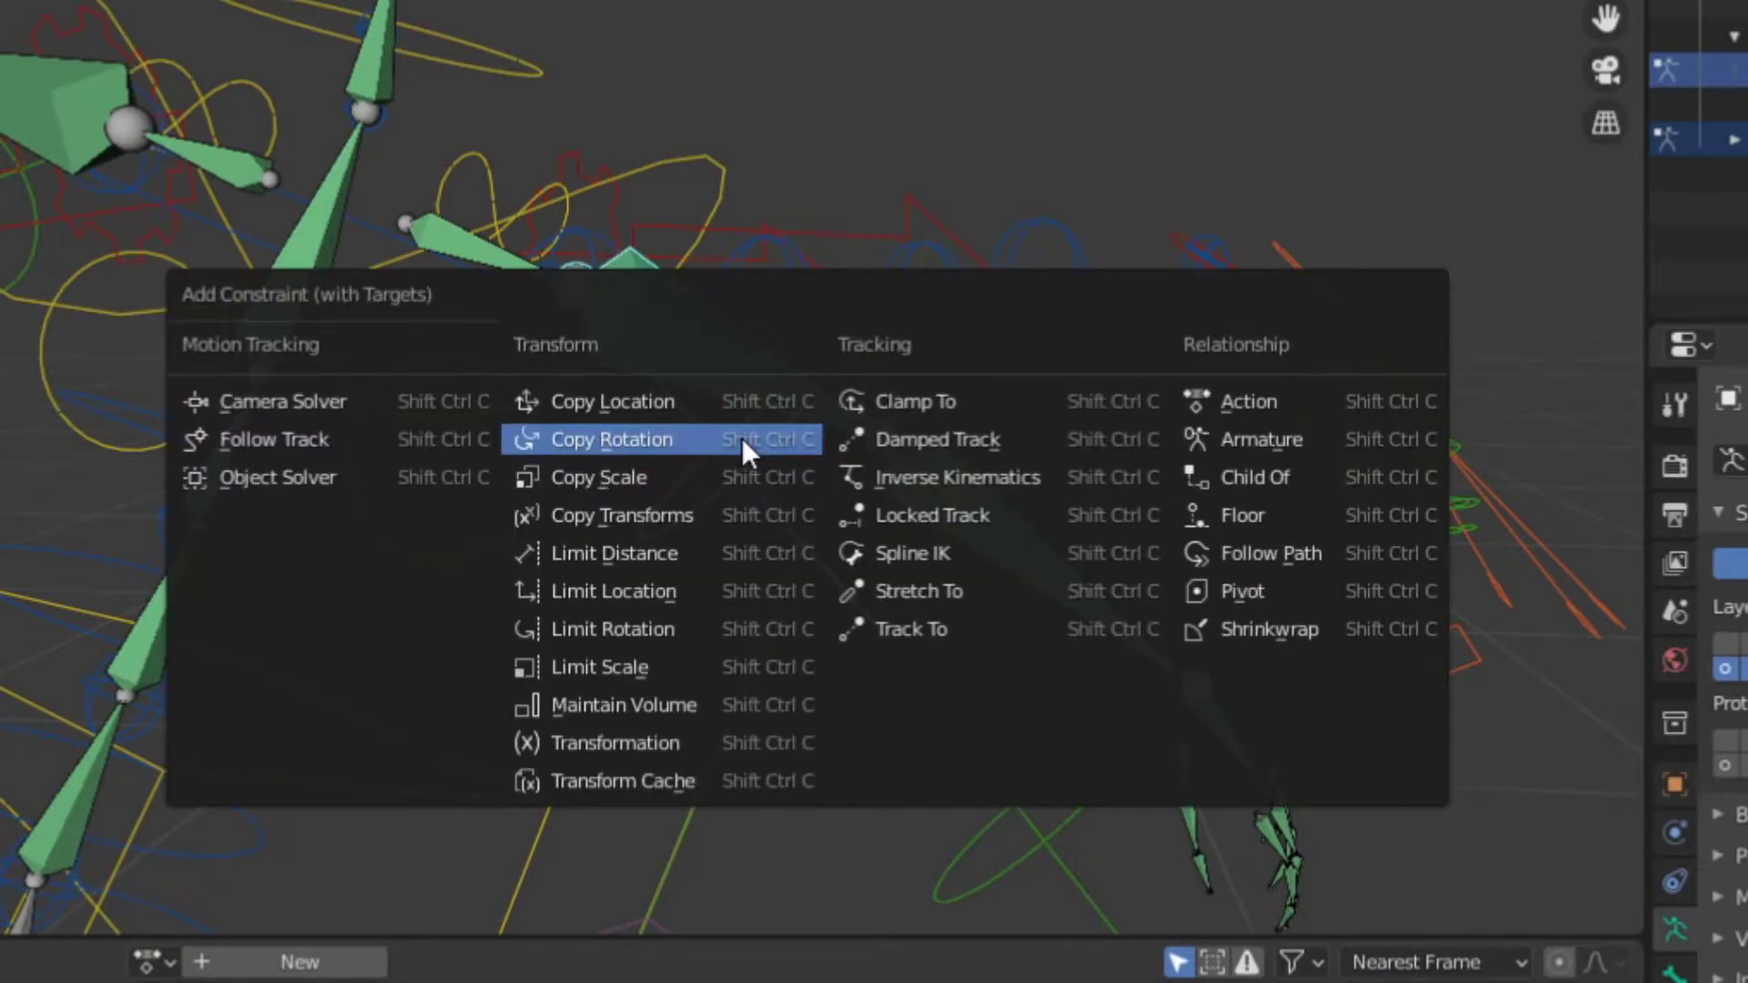
left_click(741, 439)
Step: Constrain the arrow-shaped left upper arm IK control to the offset armature's left upper arm bone
middle_click_drag(800, 288, 740, 243)
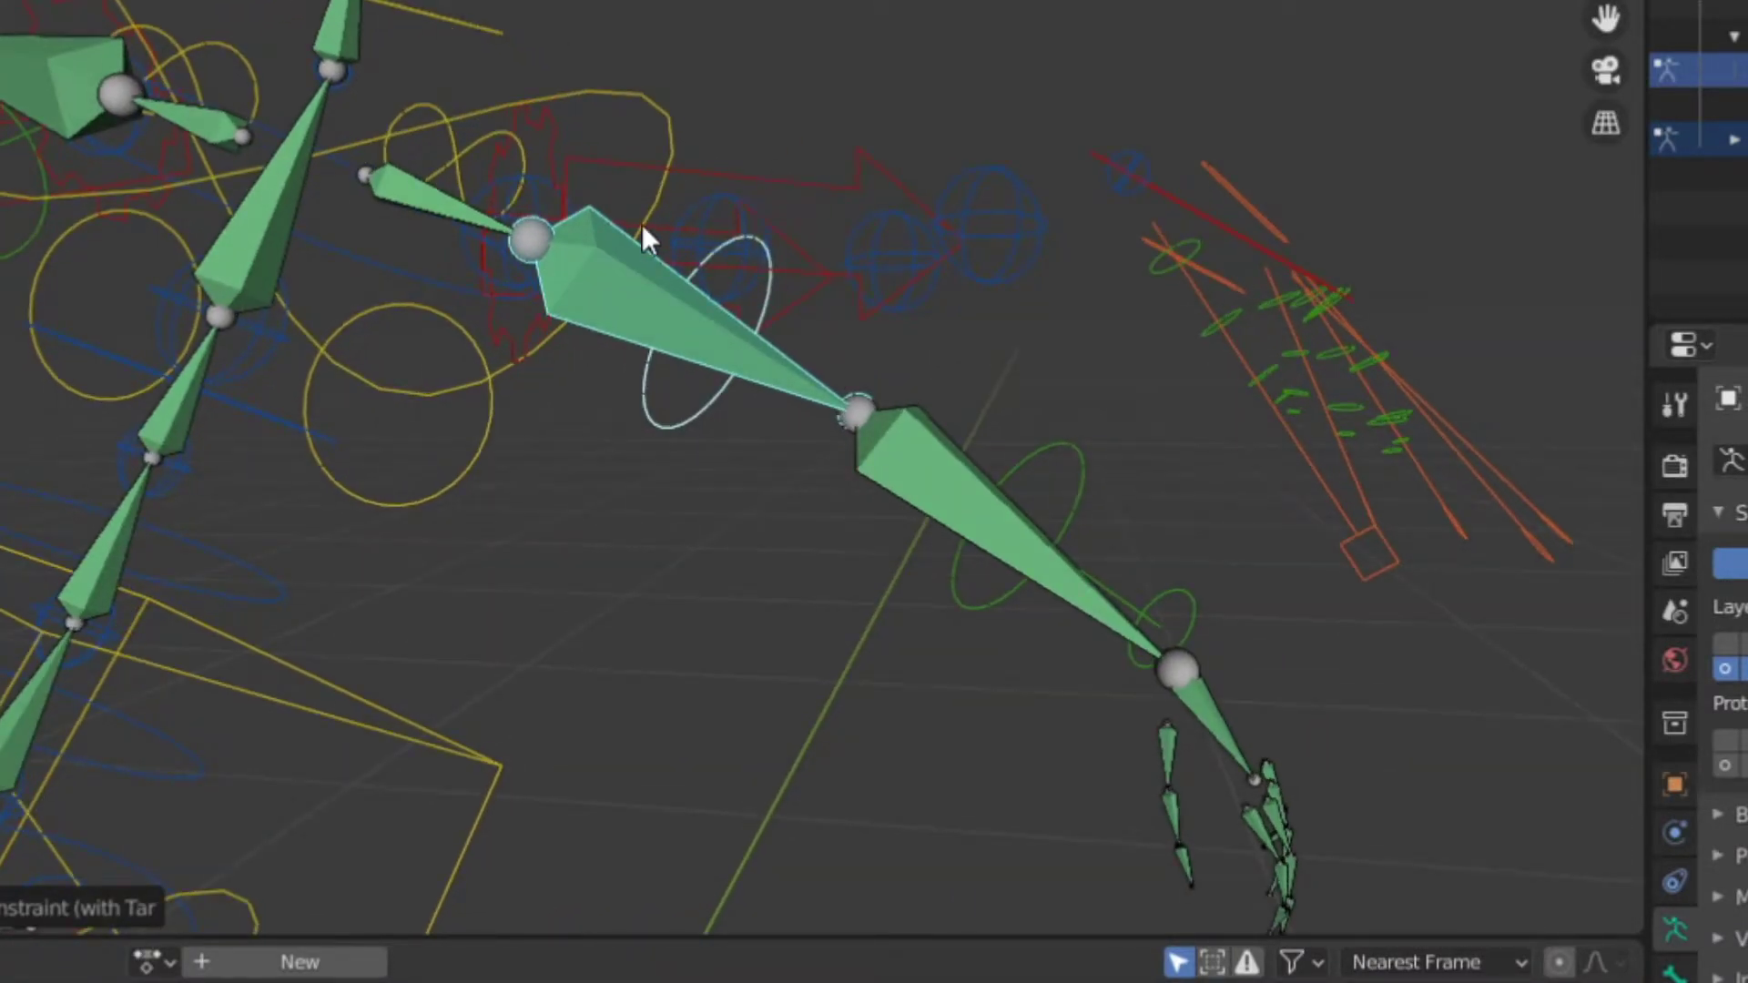
left_click(740, 169)
left_click(866, 181, "shift")
key("shift+ctrl+c")
left_click(866, 181)
Step: Constrain the left hand IK control to the offset armature's left hand bone
middle_click_drag(866, 180, 899, 221)
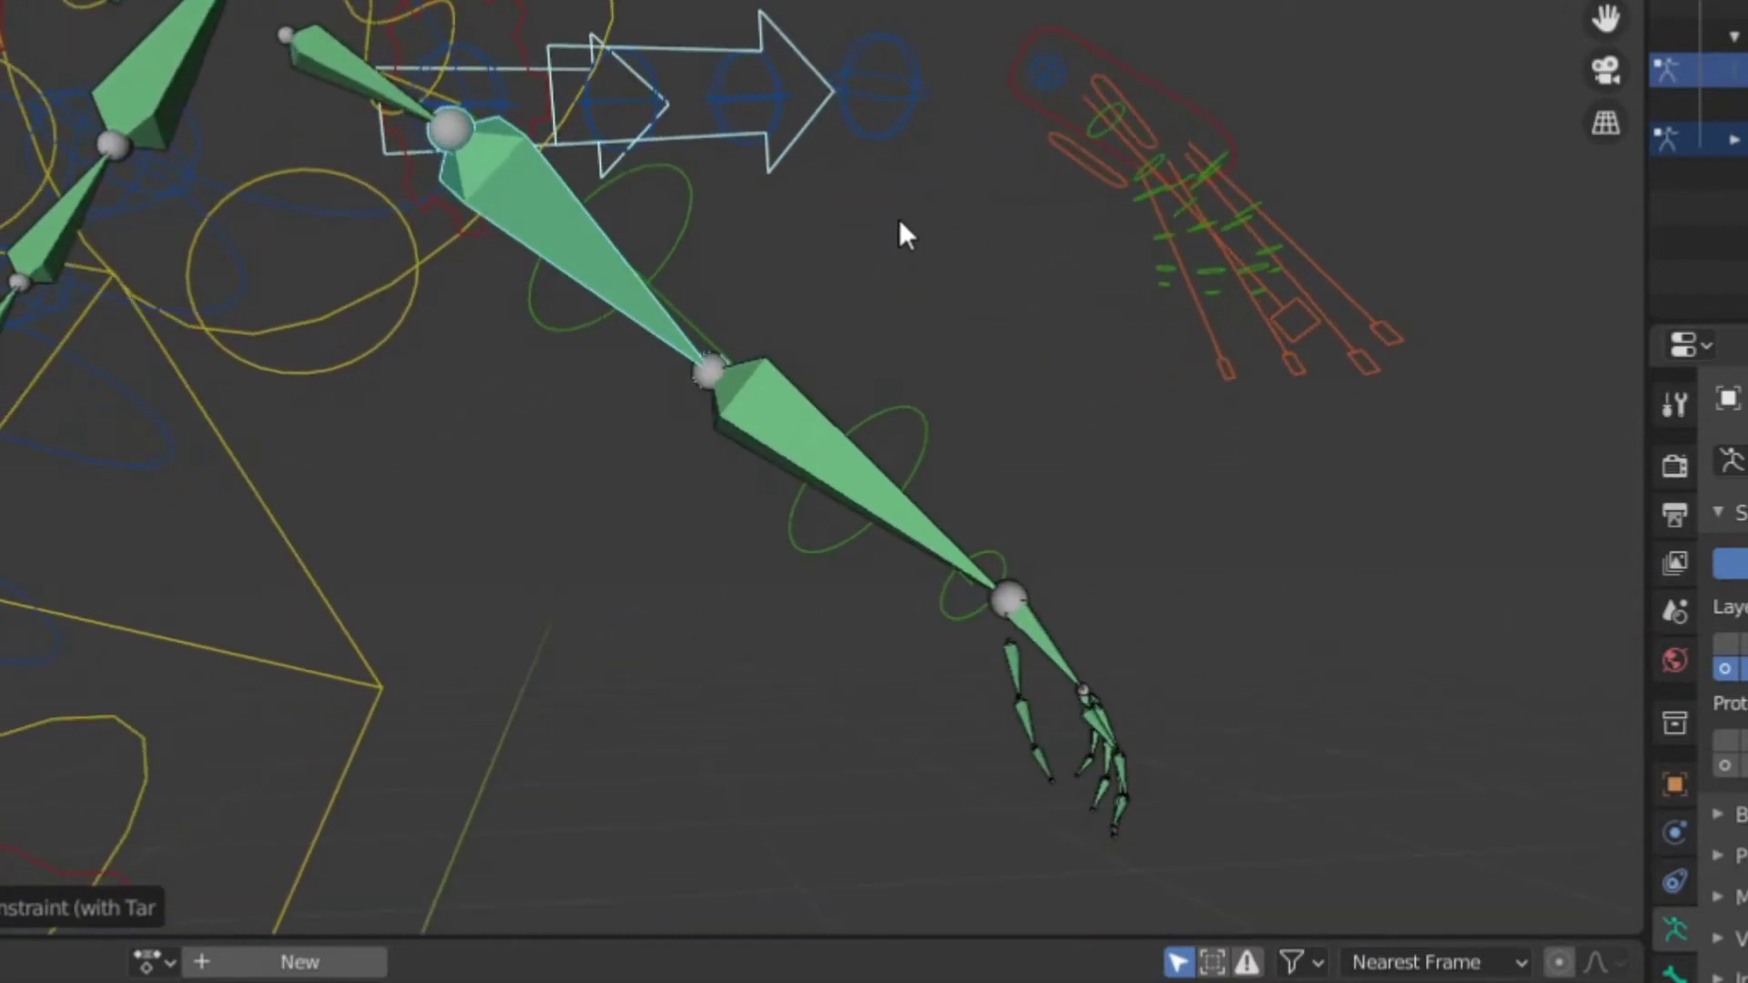
left_click(1070, 25)
middle_click_drag(1042, 636, 1079, 571)
left_click(1097, 571, "shift")
key("shift+ctrl+c")
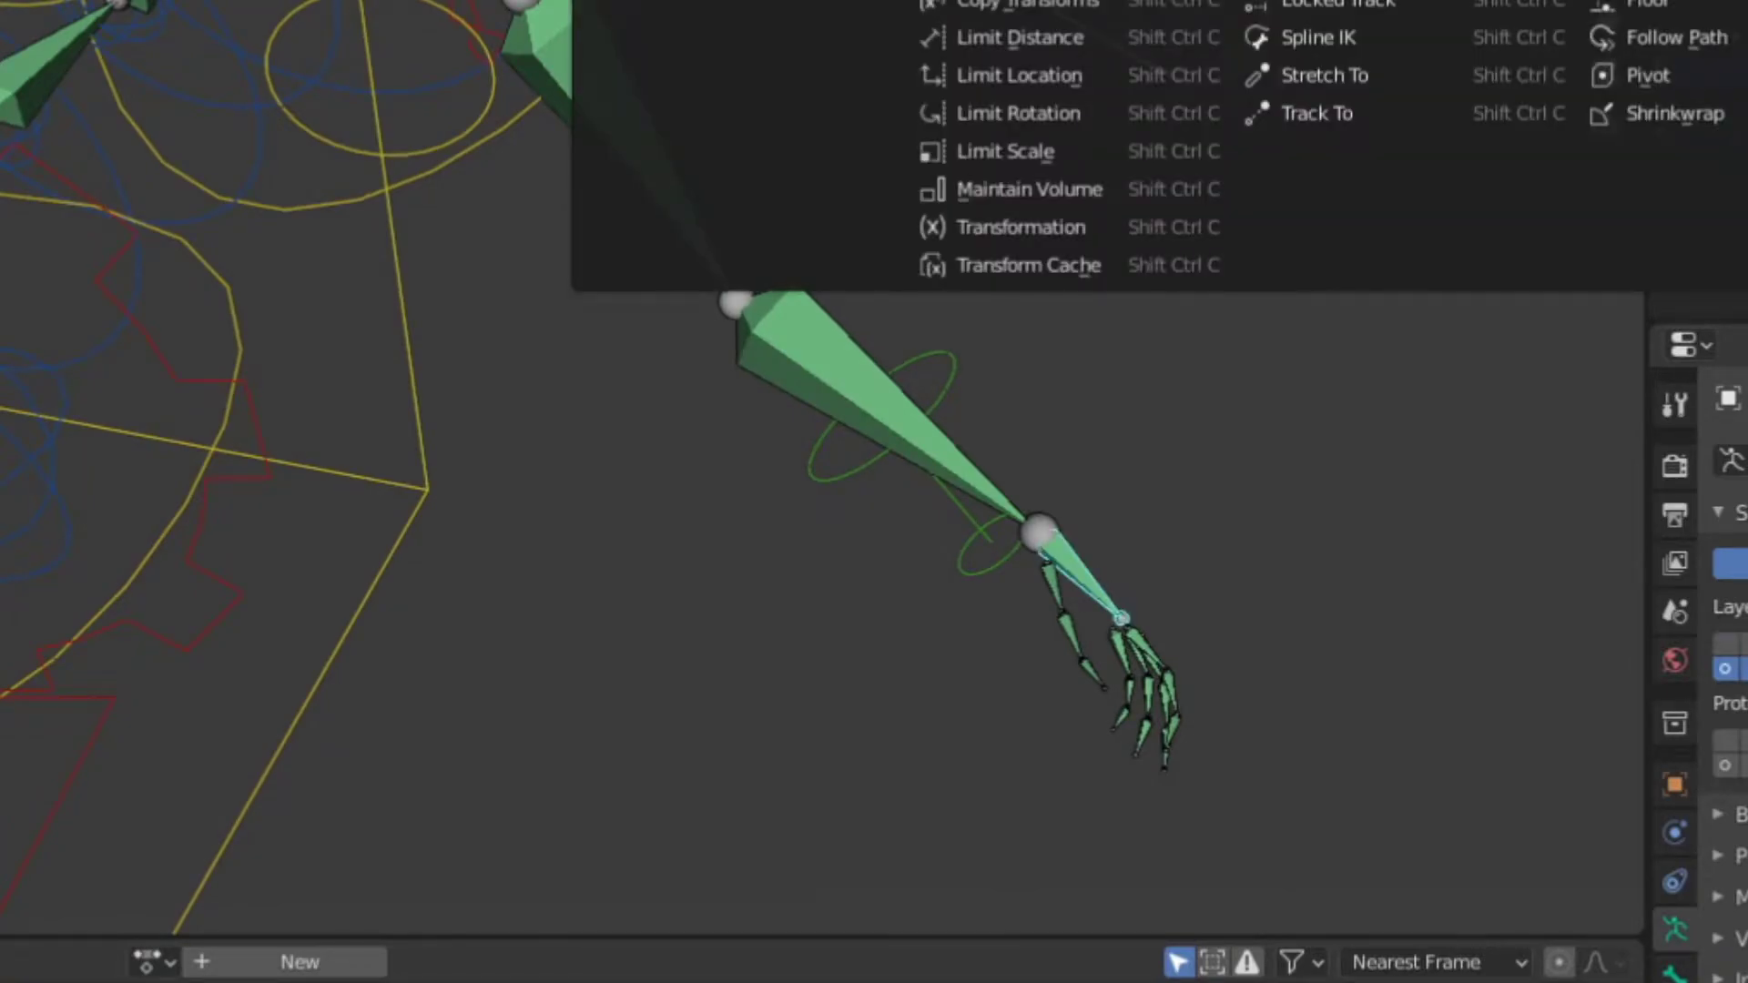
left_click(1330, 2)
Step: Add a Copy Rotation constraint to the left shoulder control, targeting the offset armature's left shoulder bone
middle_click_drag(1204, 176, 544, 360)
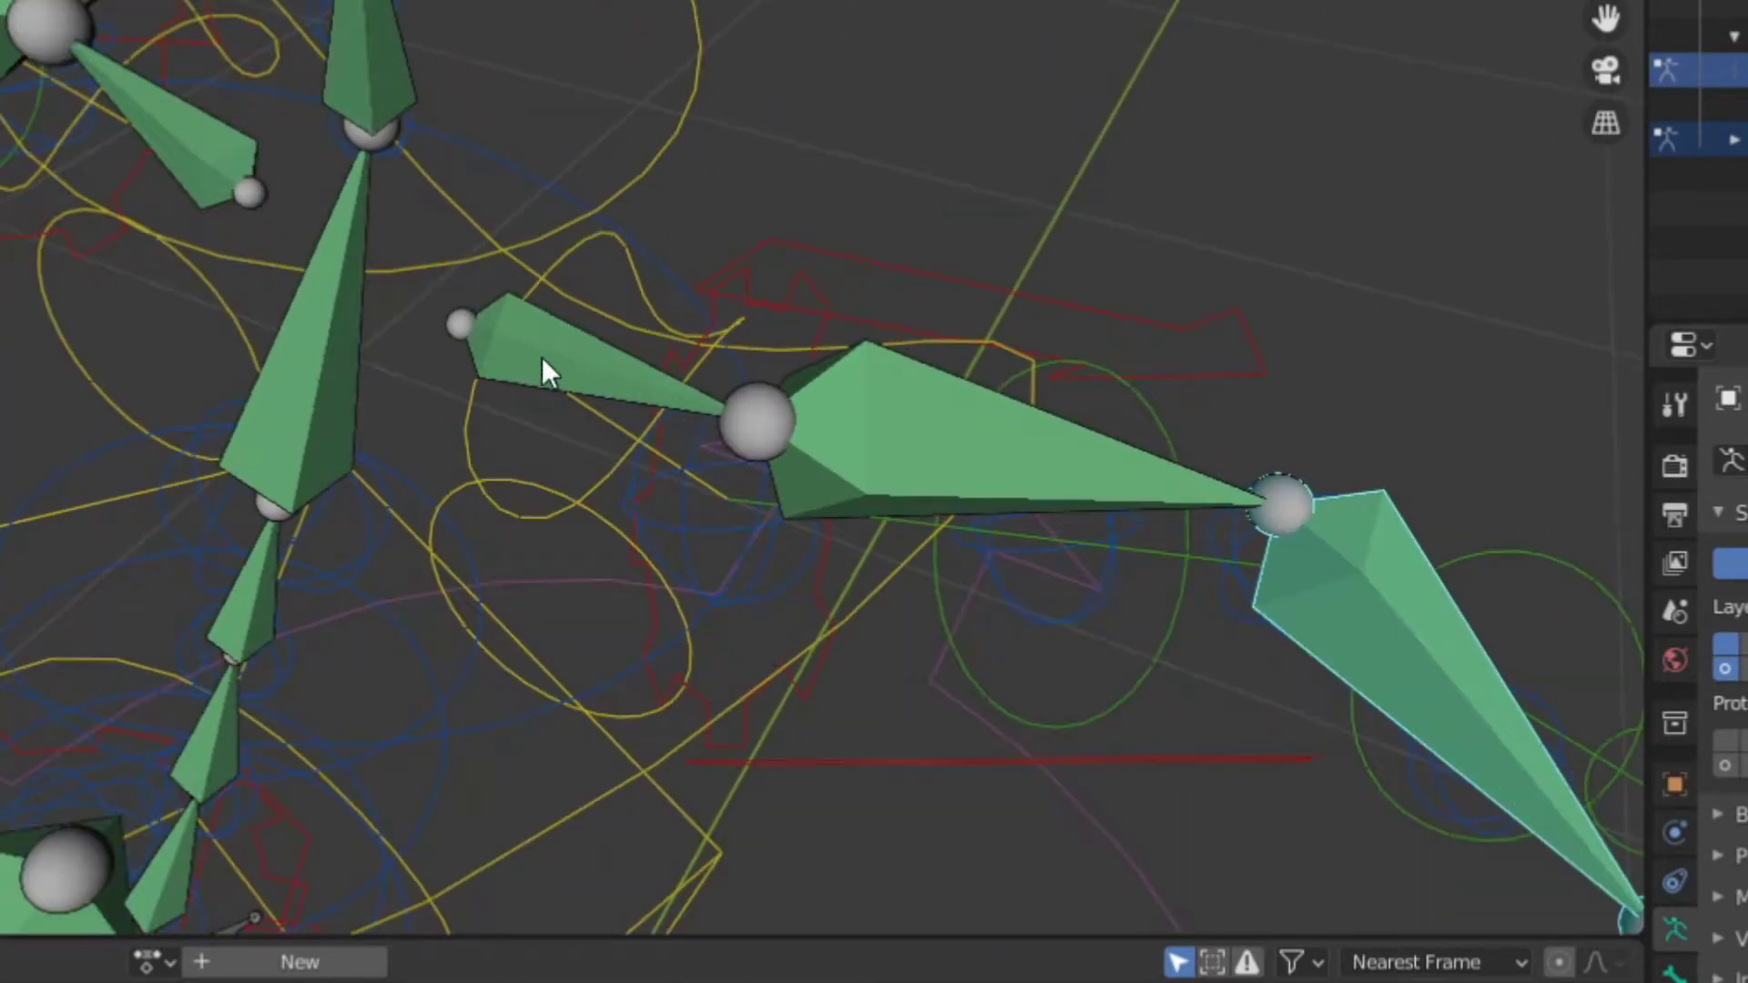
left_click(550, 348)
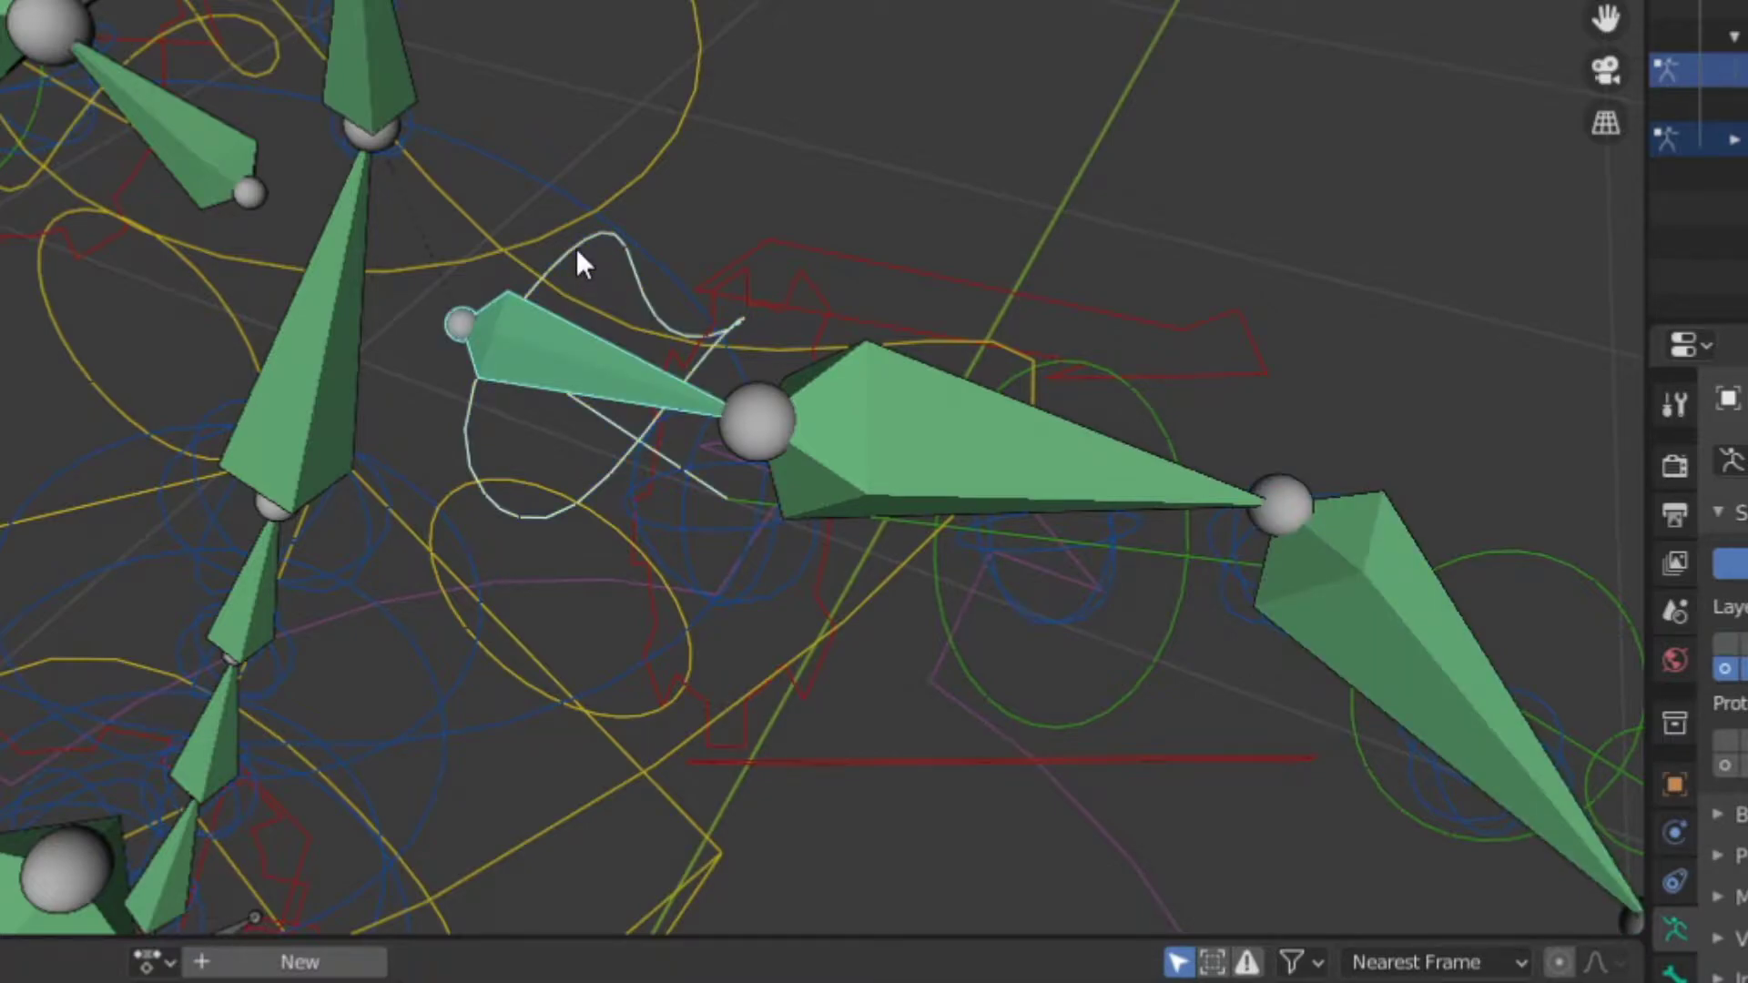
key("shift+ctrl+c")
left_click(576, 248)
Step: Add a Copy Rotation constraint to the left forearm FK control, targeting the offset armature's left forearm bone
middle_click_drag(575, 248, 356, 326)
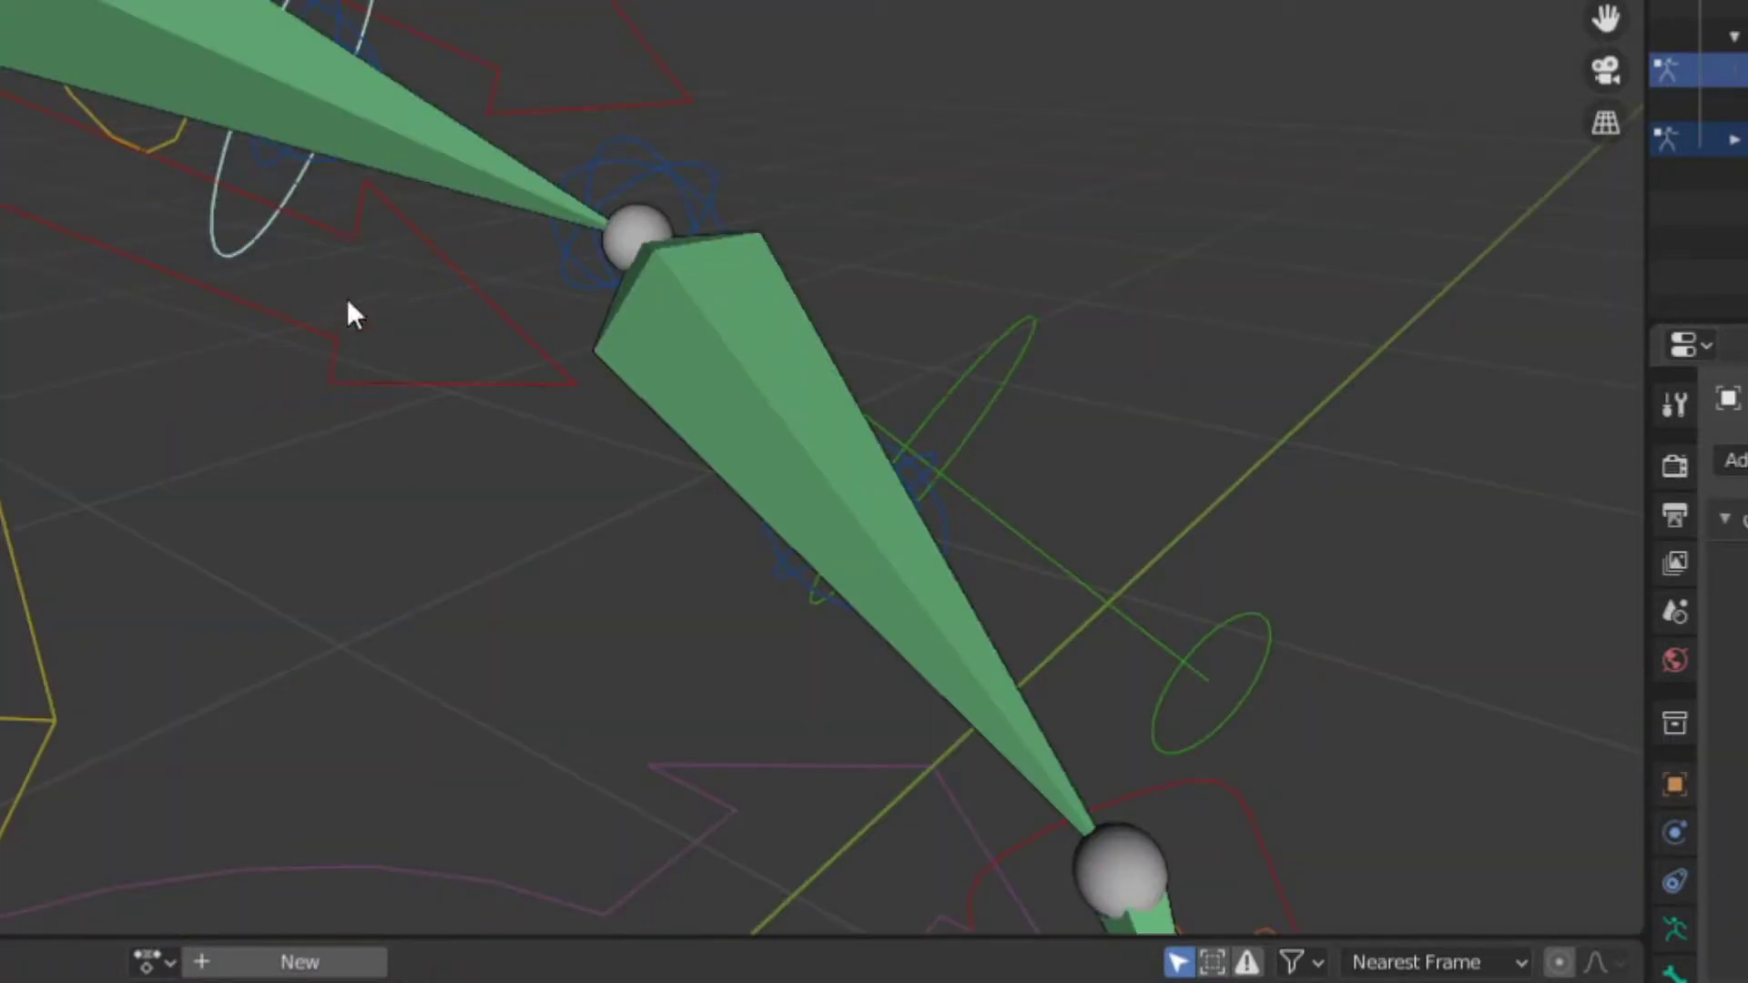
left_click(827, 375)
left_click(949, 385, "shift")
key("shift+ctrl+c")
left_click(948, 384)
Step: Add a Copy Rotation constraint to the hand_fk.L control, targeting the offset armature's hand.L bone
middle_click_drag(1025, 538, 944, 426, "shift")
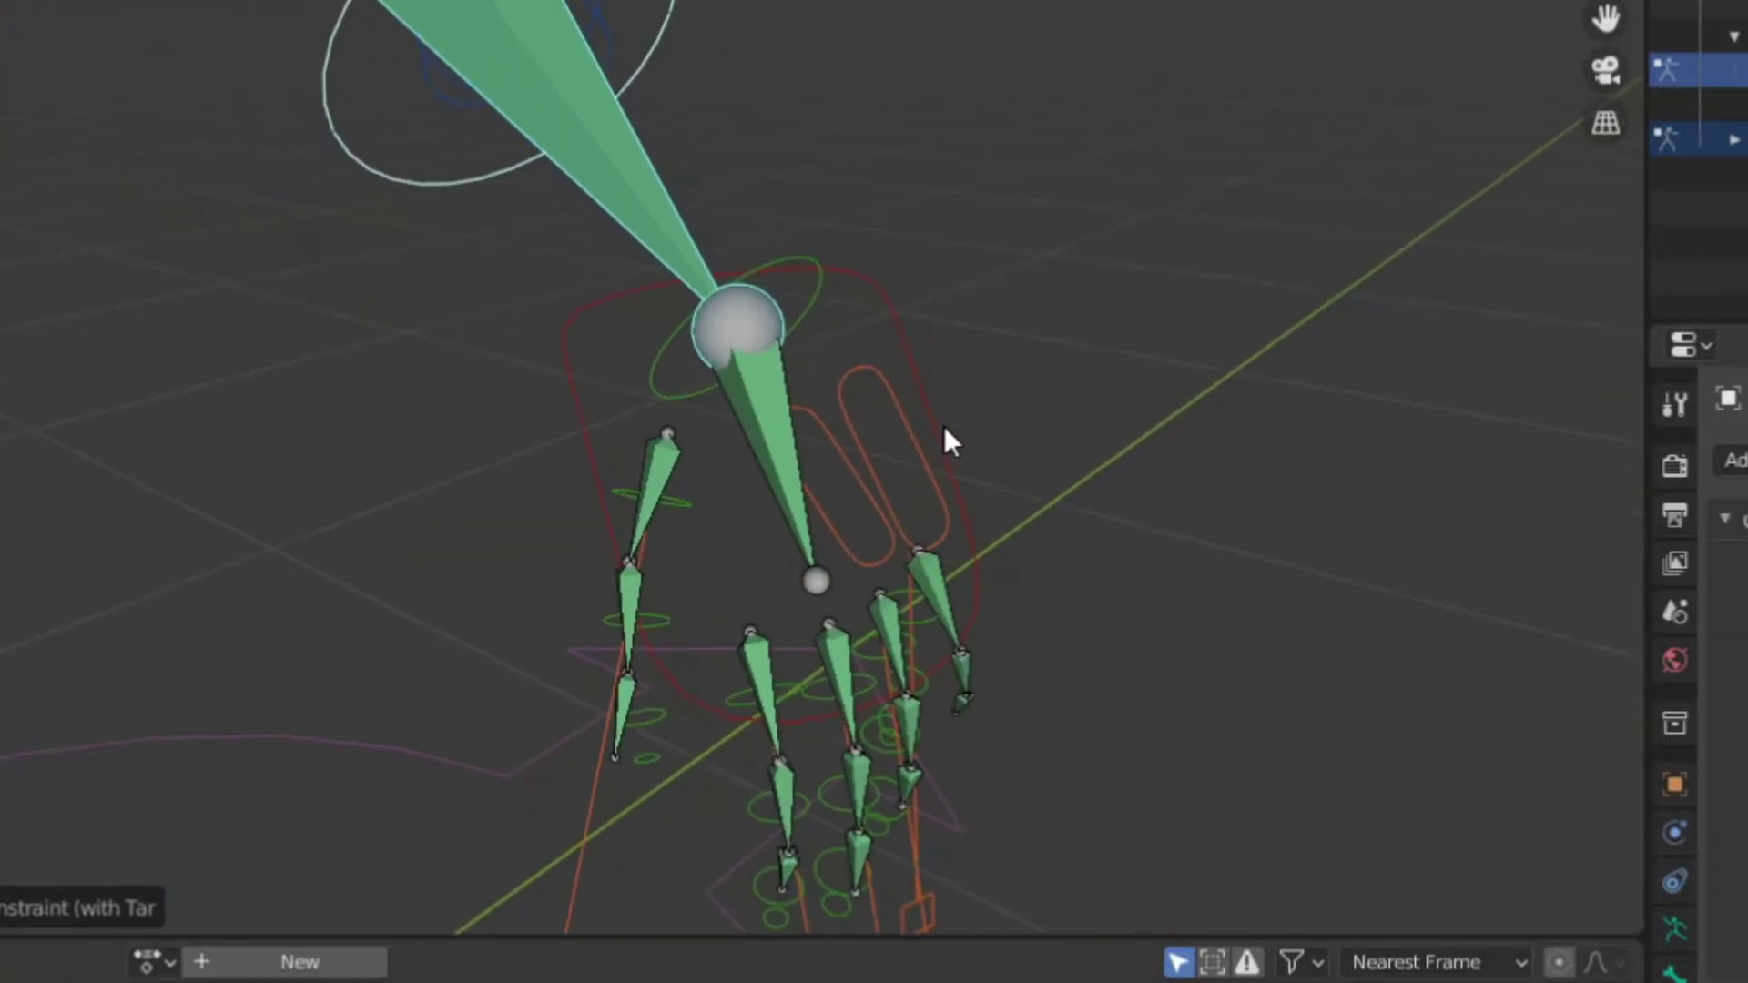
left_click(780, 414)
left_click(805, 315, "shift")
key("shift+ctrl+c")
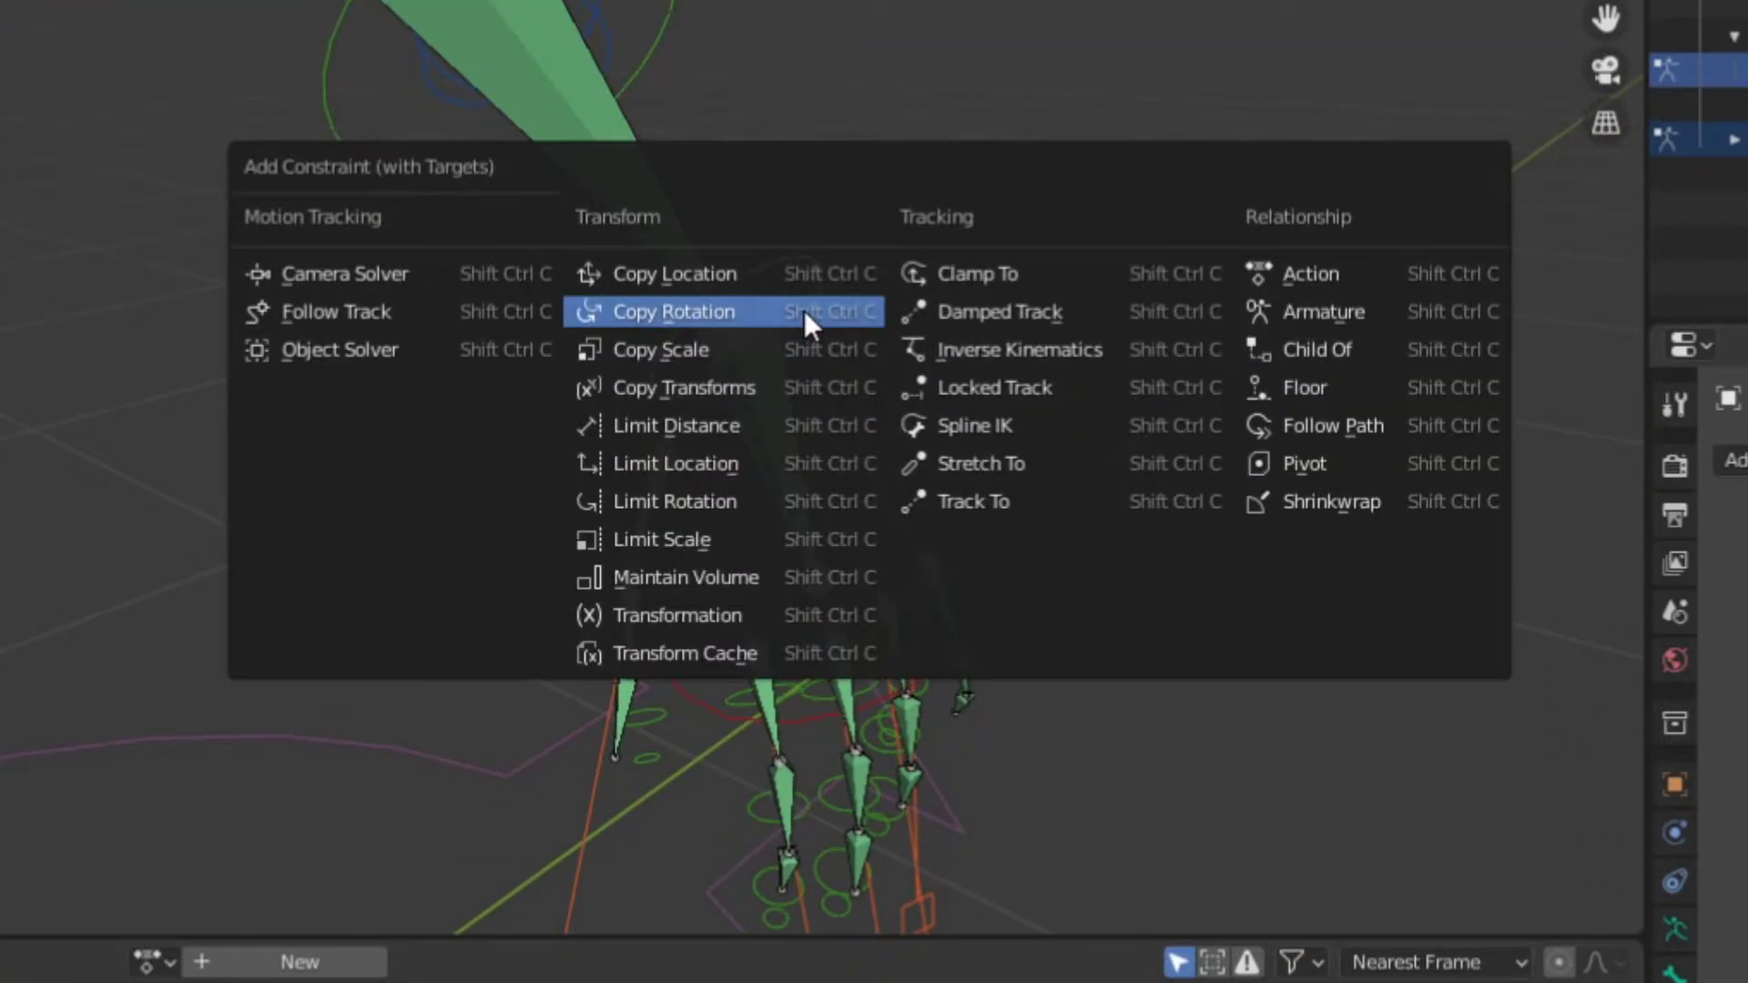
left_click(805, 315)
Step: Add a Copy Rotation constraint to the thumb.01_master.L control, targeting the offset armature's thumb.01.L bone
scroll(756, 428, "down", 4)
middle_click_drag(756, 424, 723, 535, "shift")
middle_click_drag(903, 565, 747, 455, "shift")
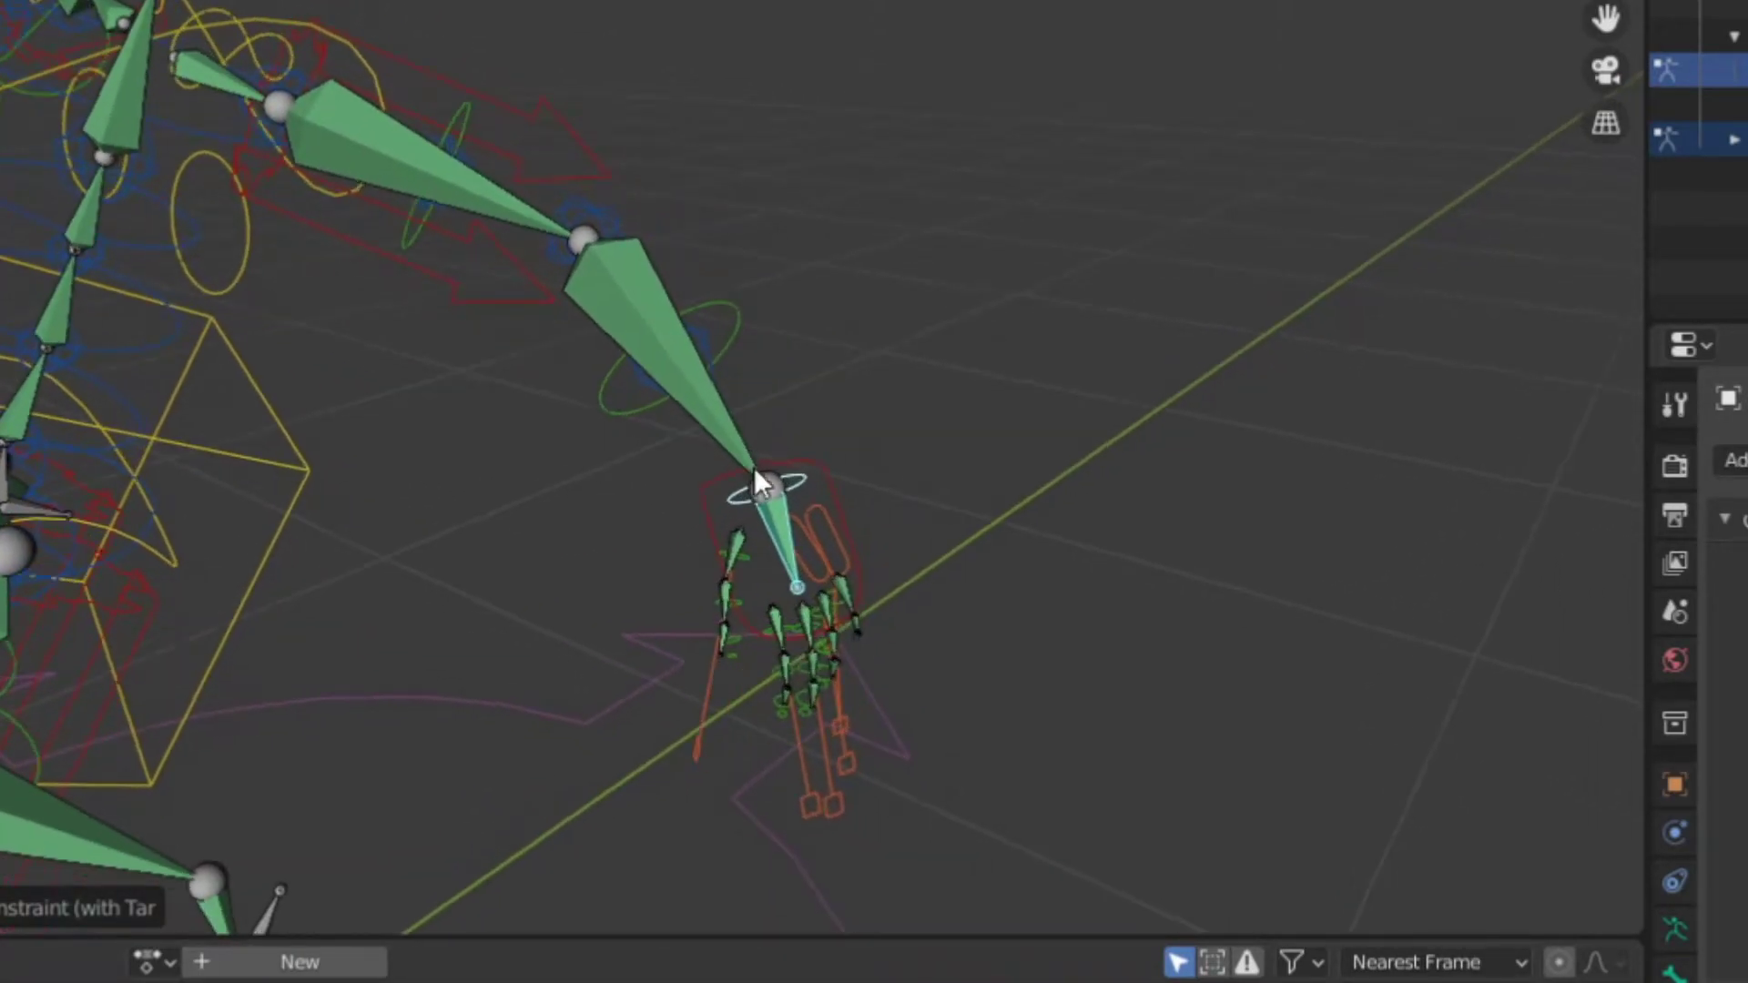
middle_click_drag(839, 538, 770, 408, "shift")
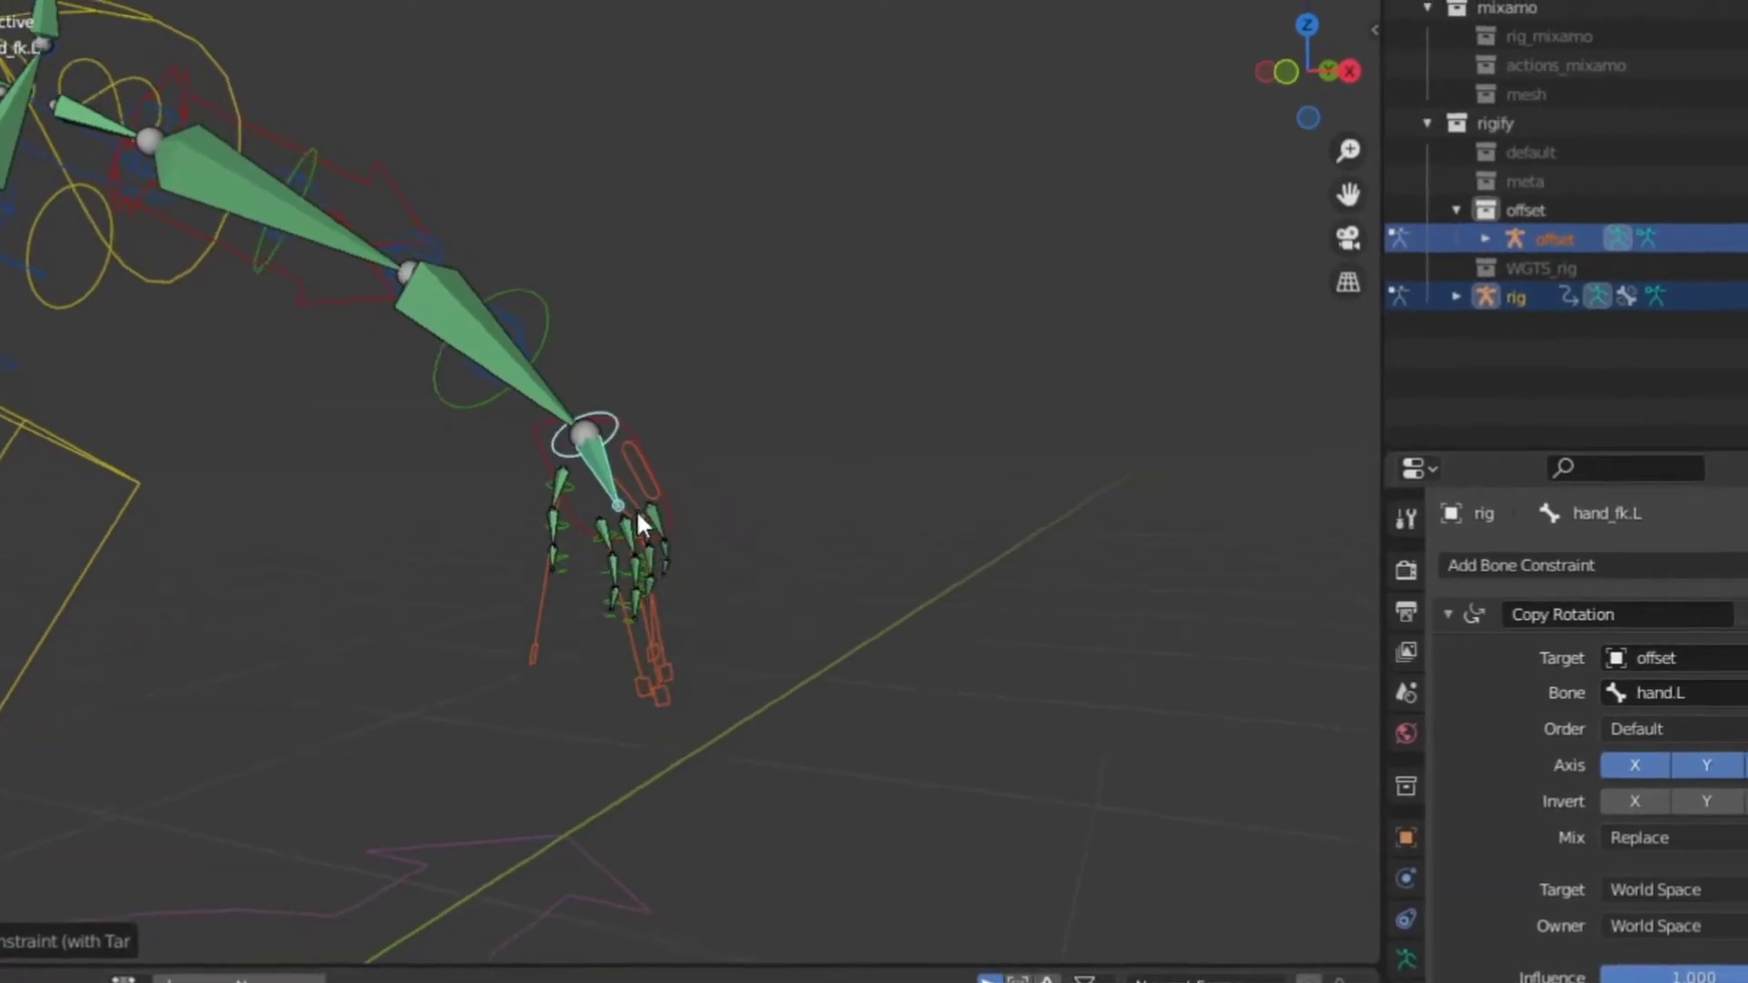
scroll(637, 524, "up", 3)
middle_click_drag(516, 587, 681, 609)
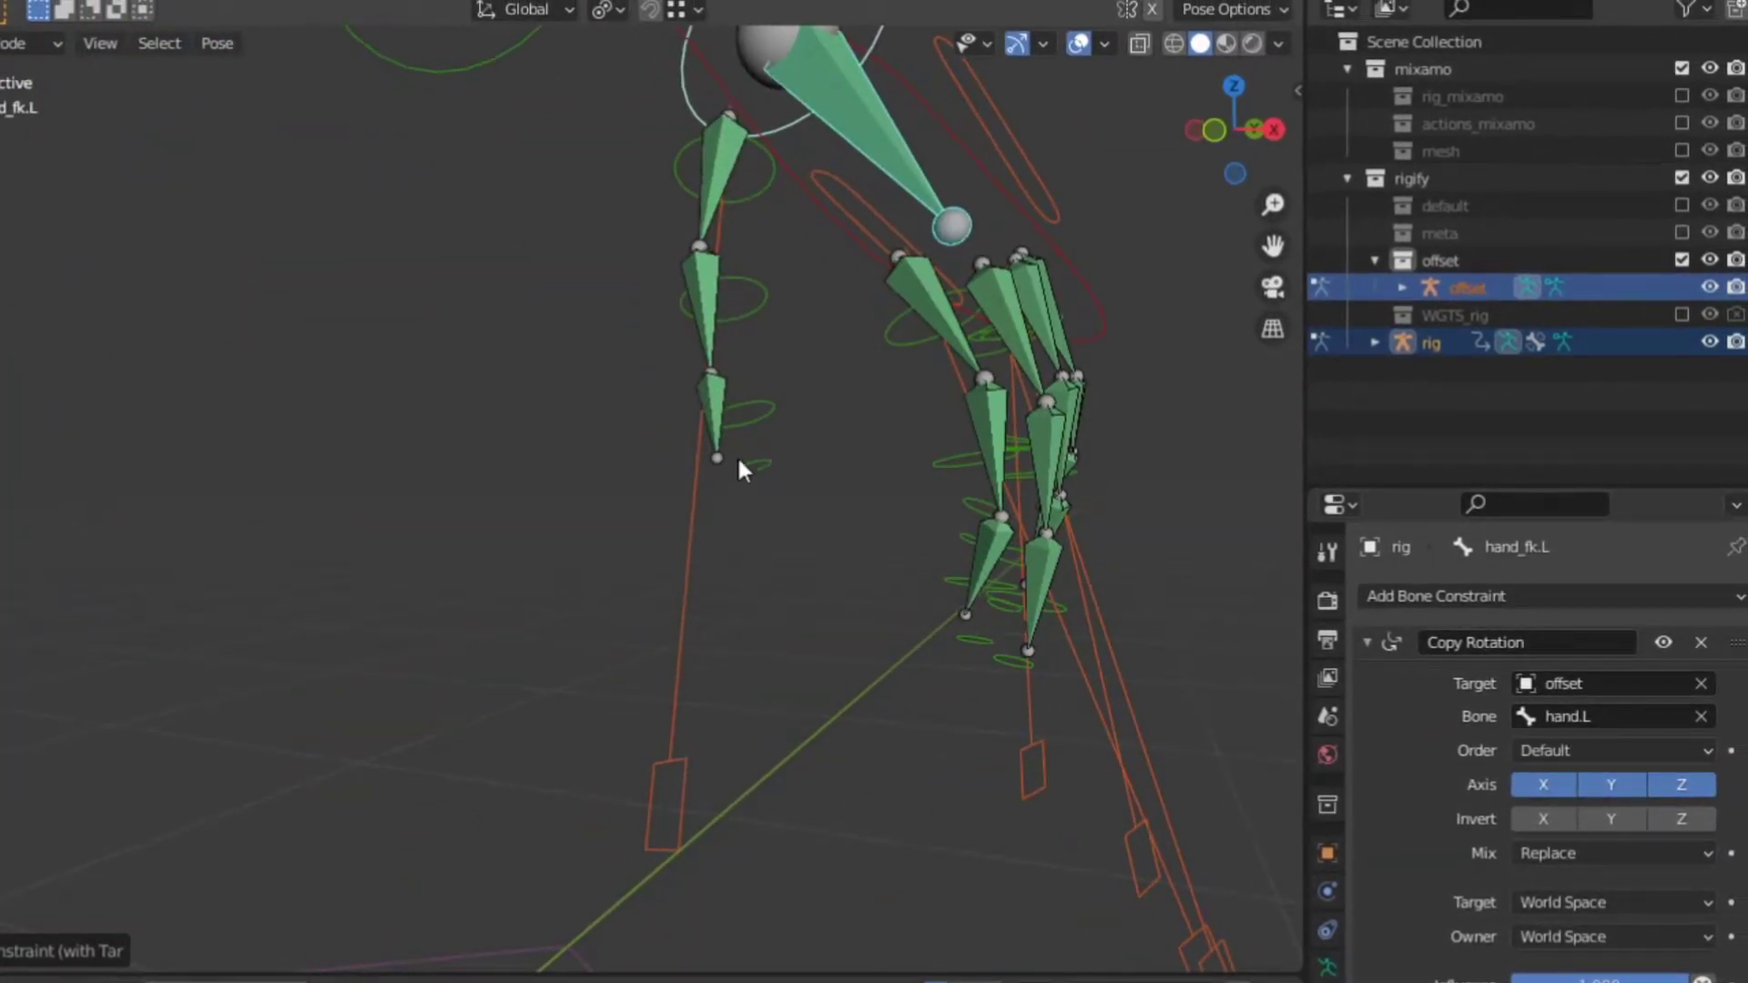
left_click(722, 477)
key("KP_Decimal")
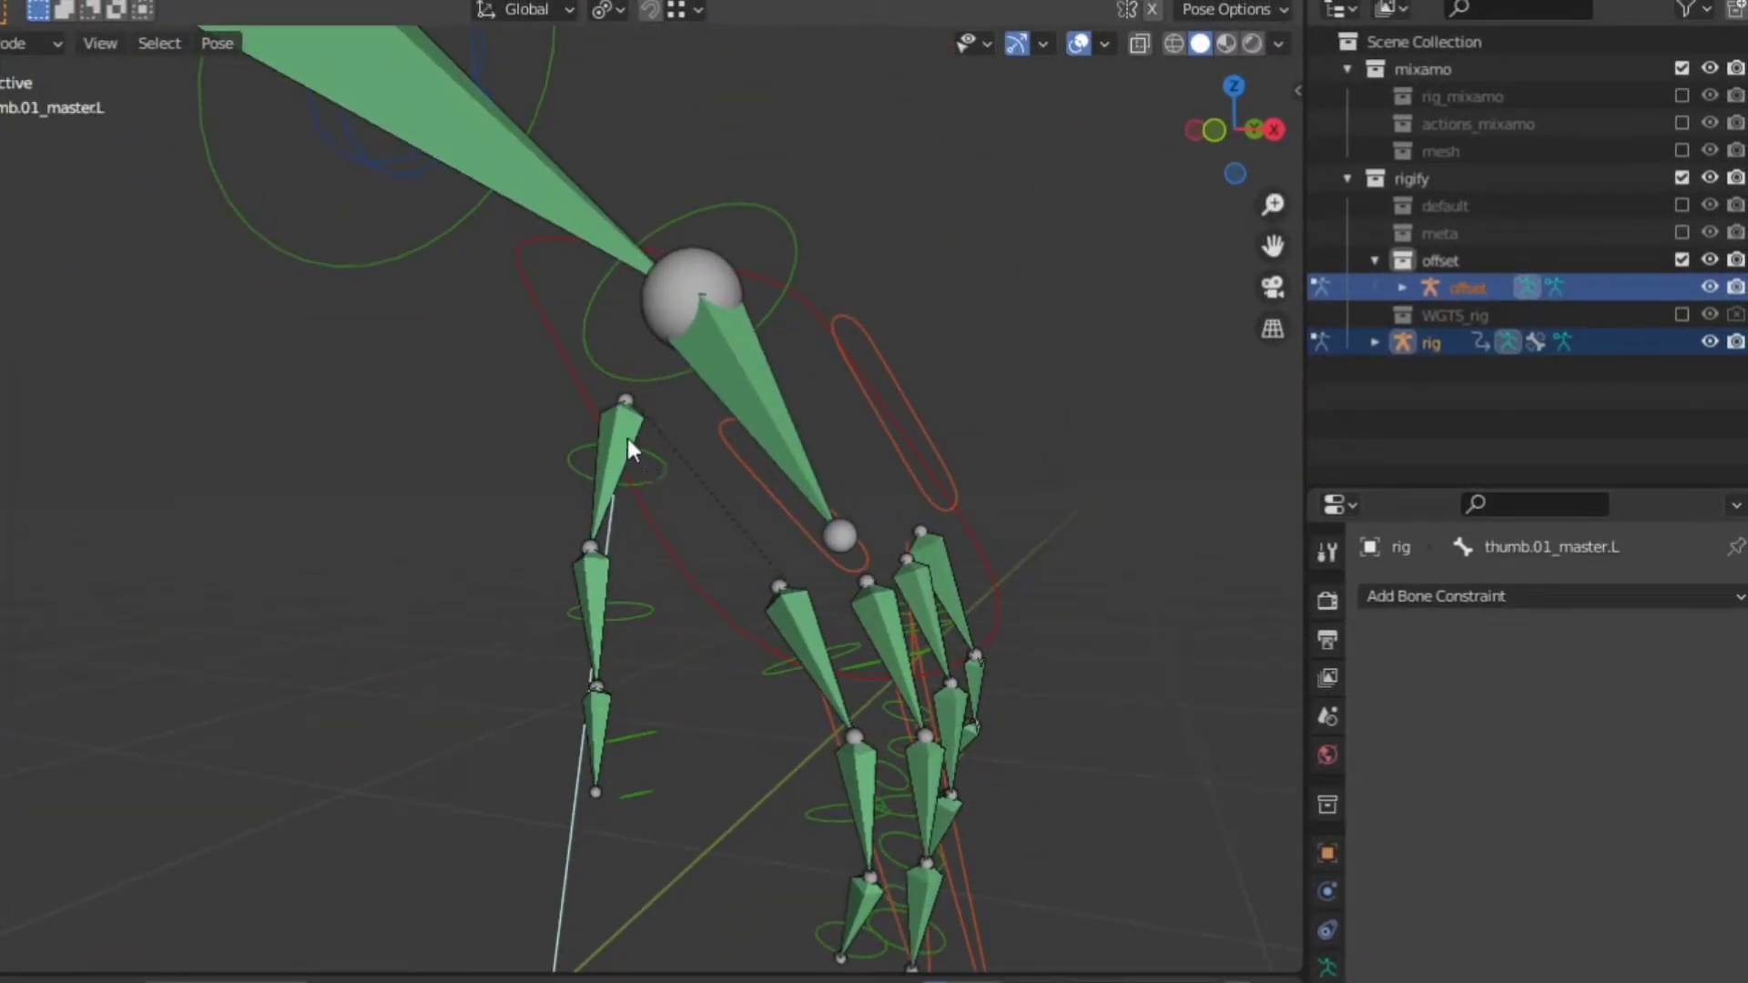
left_click(625, 435)
left_click(588, 876, "shift")
key("ctrl+shift+c")
left_click(575, 817)
Step: Add Copy Rotation constraints to the left thumb's second and third segment controls, each targeting its matching offset thumb bone
middle_click_drag(598, 583, 563, 519, "shift")
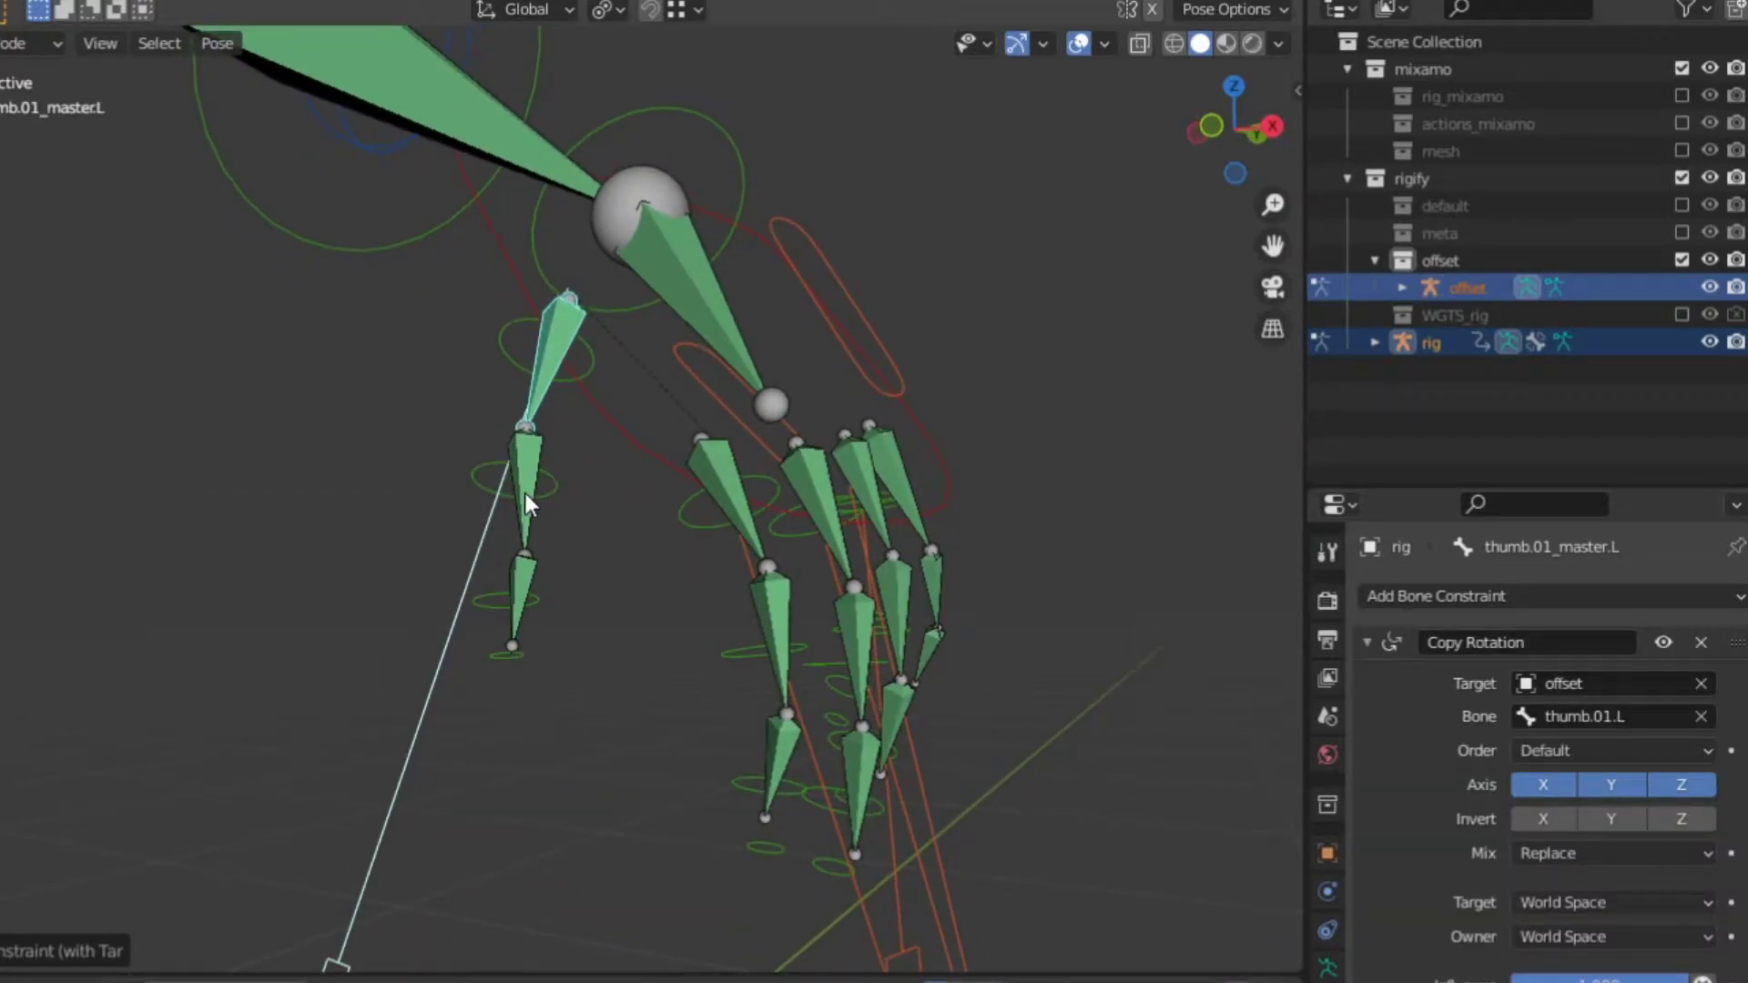
left_click(526, 496)
left_click(558, 484, "shift")
key("ctrl+shift+c")
left_click(547, 592)
left_click(546, 590)
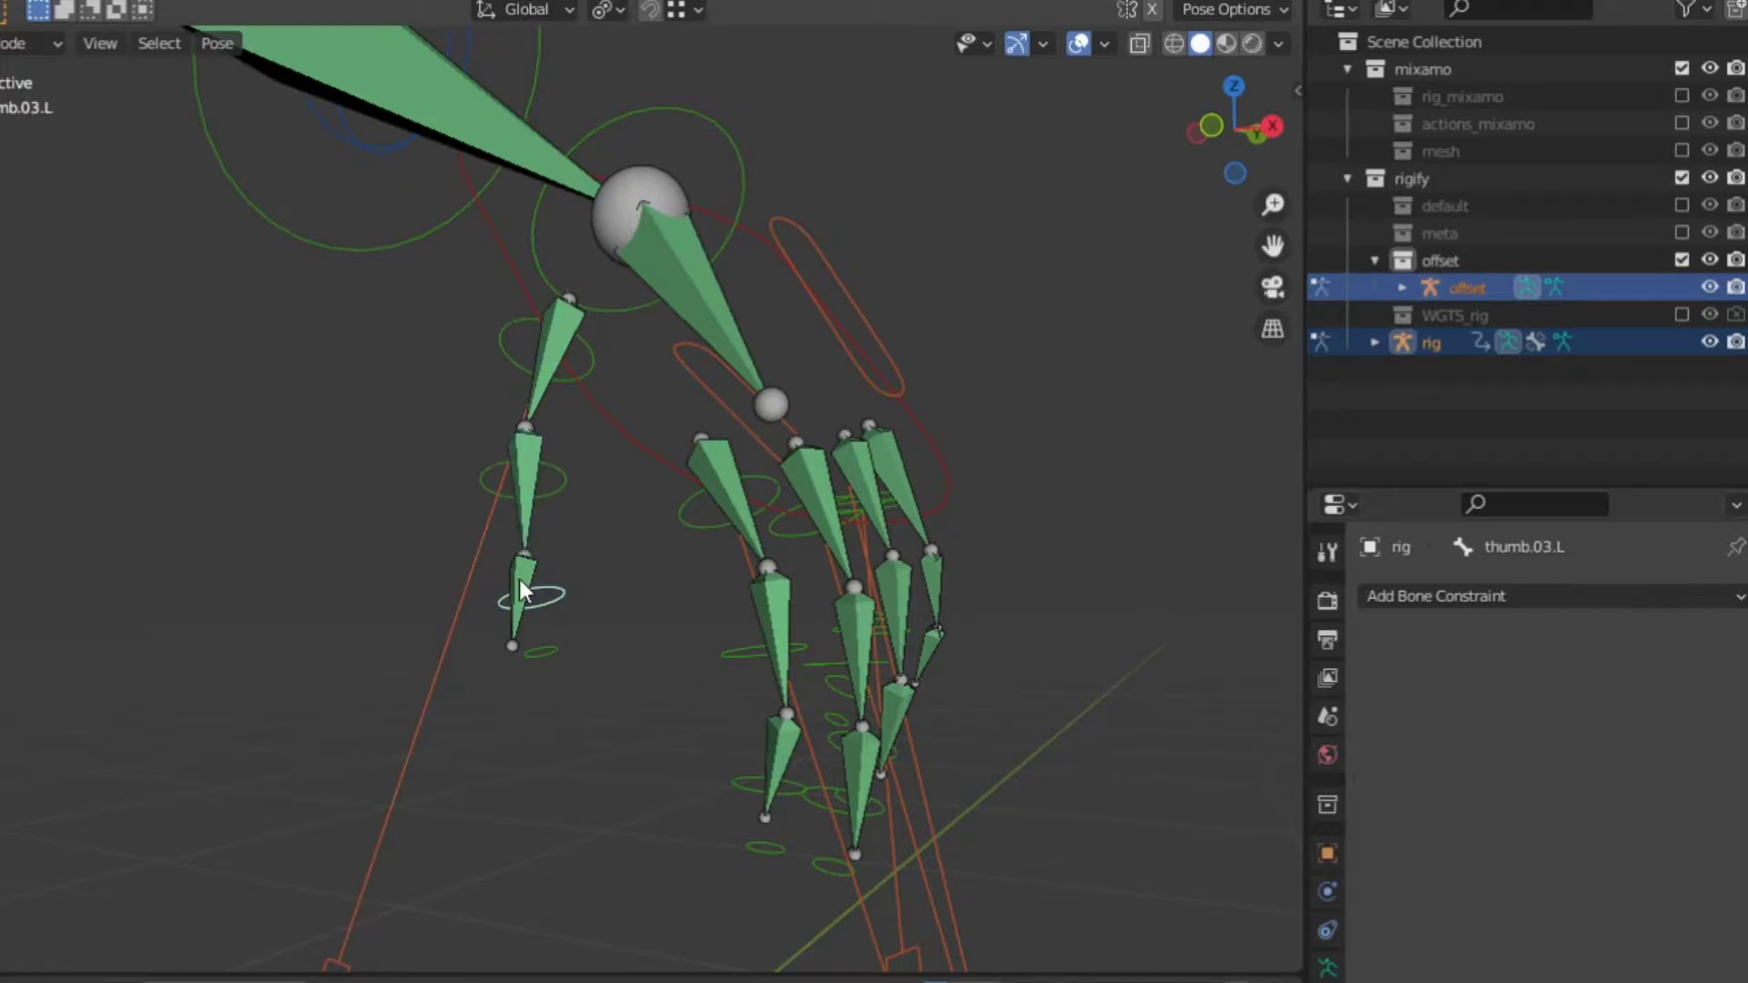
left_click(550, 582)
left_click(555, 587, "shift")
key("ctrl+shift+c")
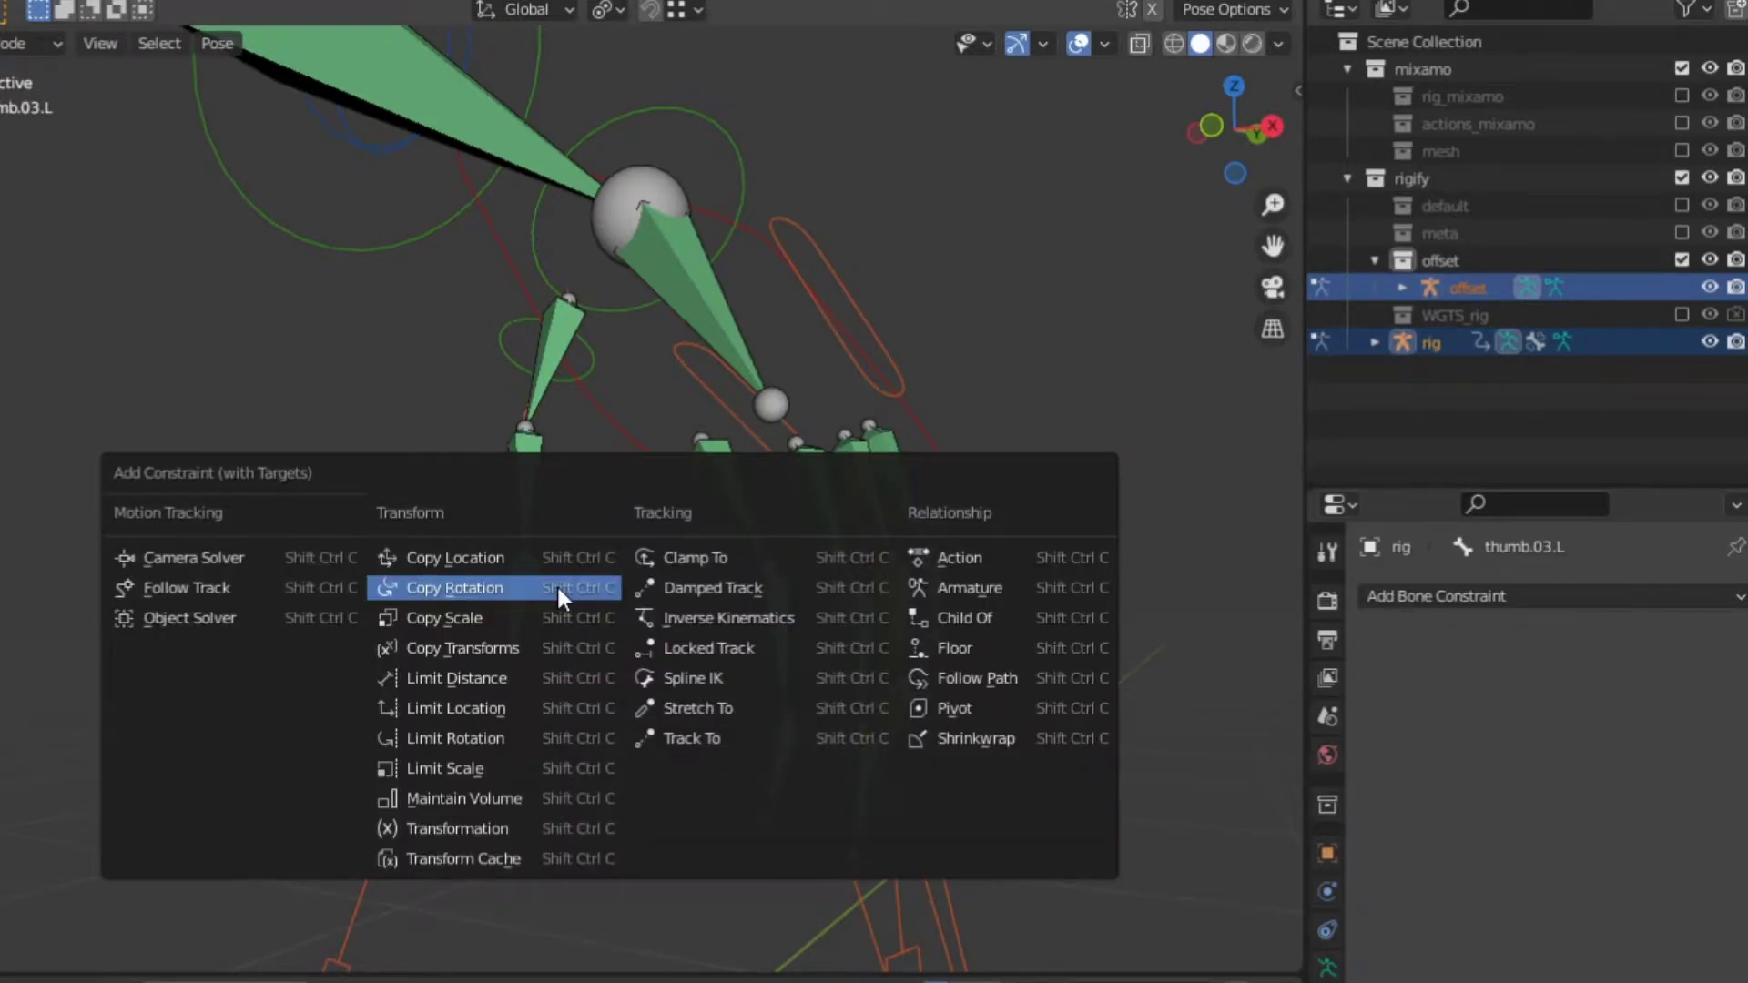
left_click(557, 591)
Step: Add a Copy Rotation constraint to the left index finger's master control, targeting the offset armature's first left index bone
middle_click_drag(575, 623, 484, 450, "shift")
left_click(424, 309, "shift")
key("ctrl+shift+c")
left_click(529, 830)
Step: Add a Copy Rotation constraint to the f_index.02.L control, targeting the offset armature's matching index bone
left_click(455, 582)
left_click(455, 583, "shift")
key("ctrl+shift+c")
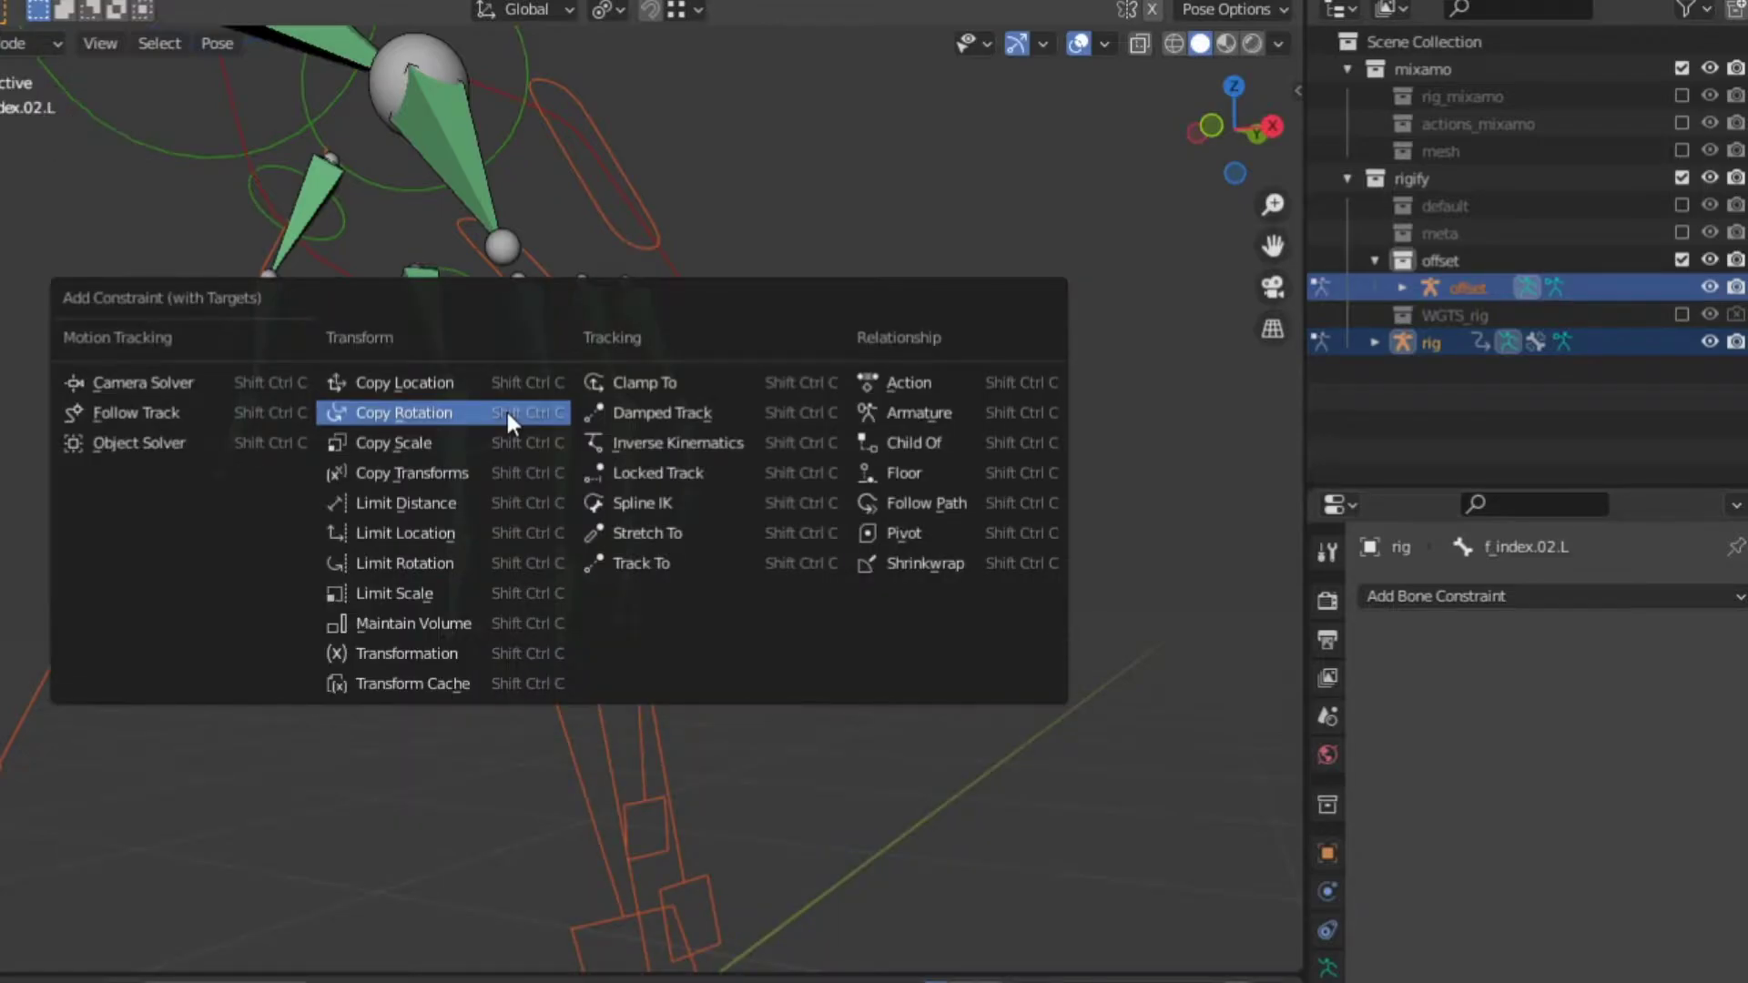
left_click(506, 412)
Step: Add Copy Rotation constraints to the left middle and ring finger master controls, targeting the offset armature's matching first finger bones
left_click(532, 533)
left_click(532, 534, "shift")
key("ctrl+shift+c")
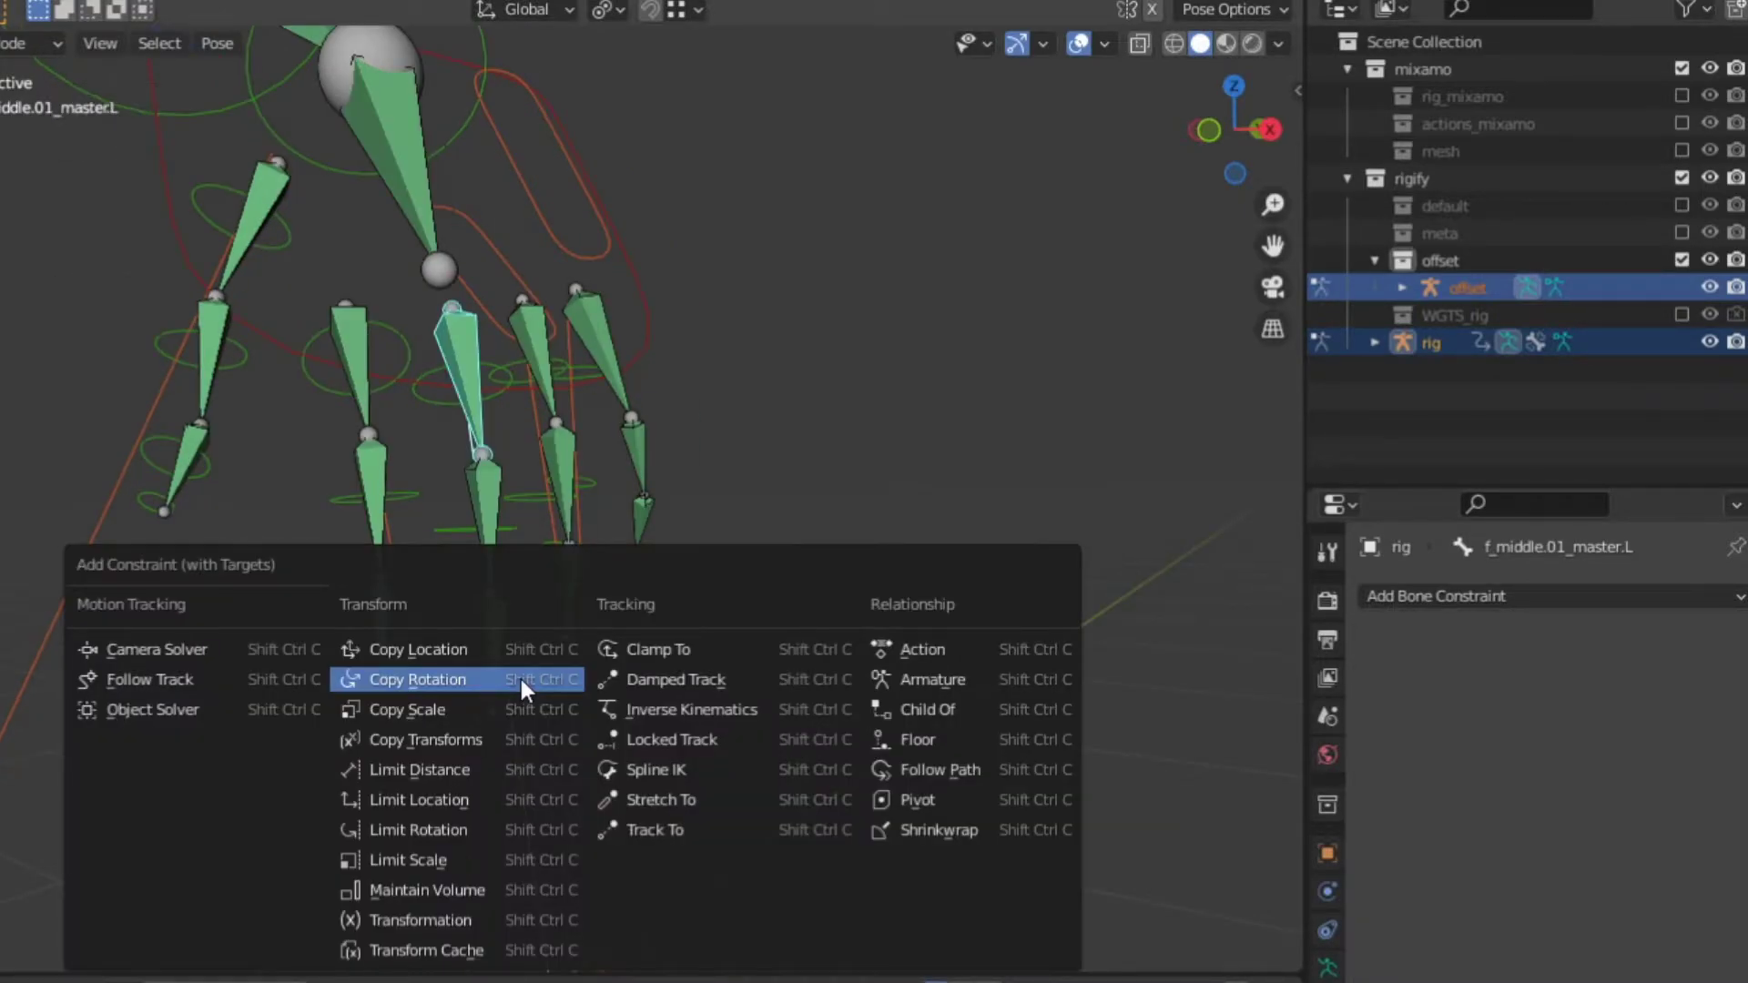
left_click(521, 679)
scroll(484, 592, "up", 3)
scroll(486, 560, "down", 2)
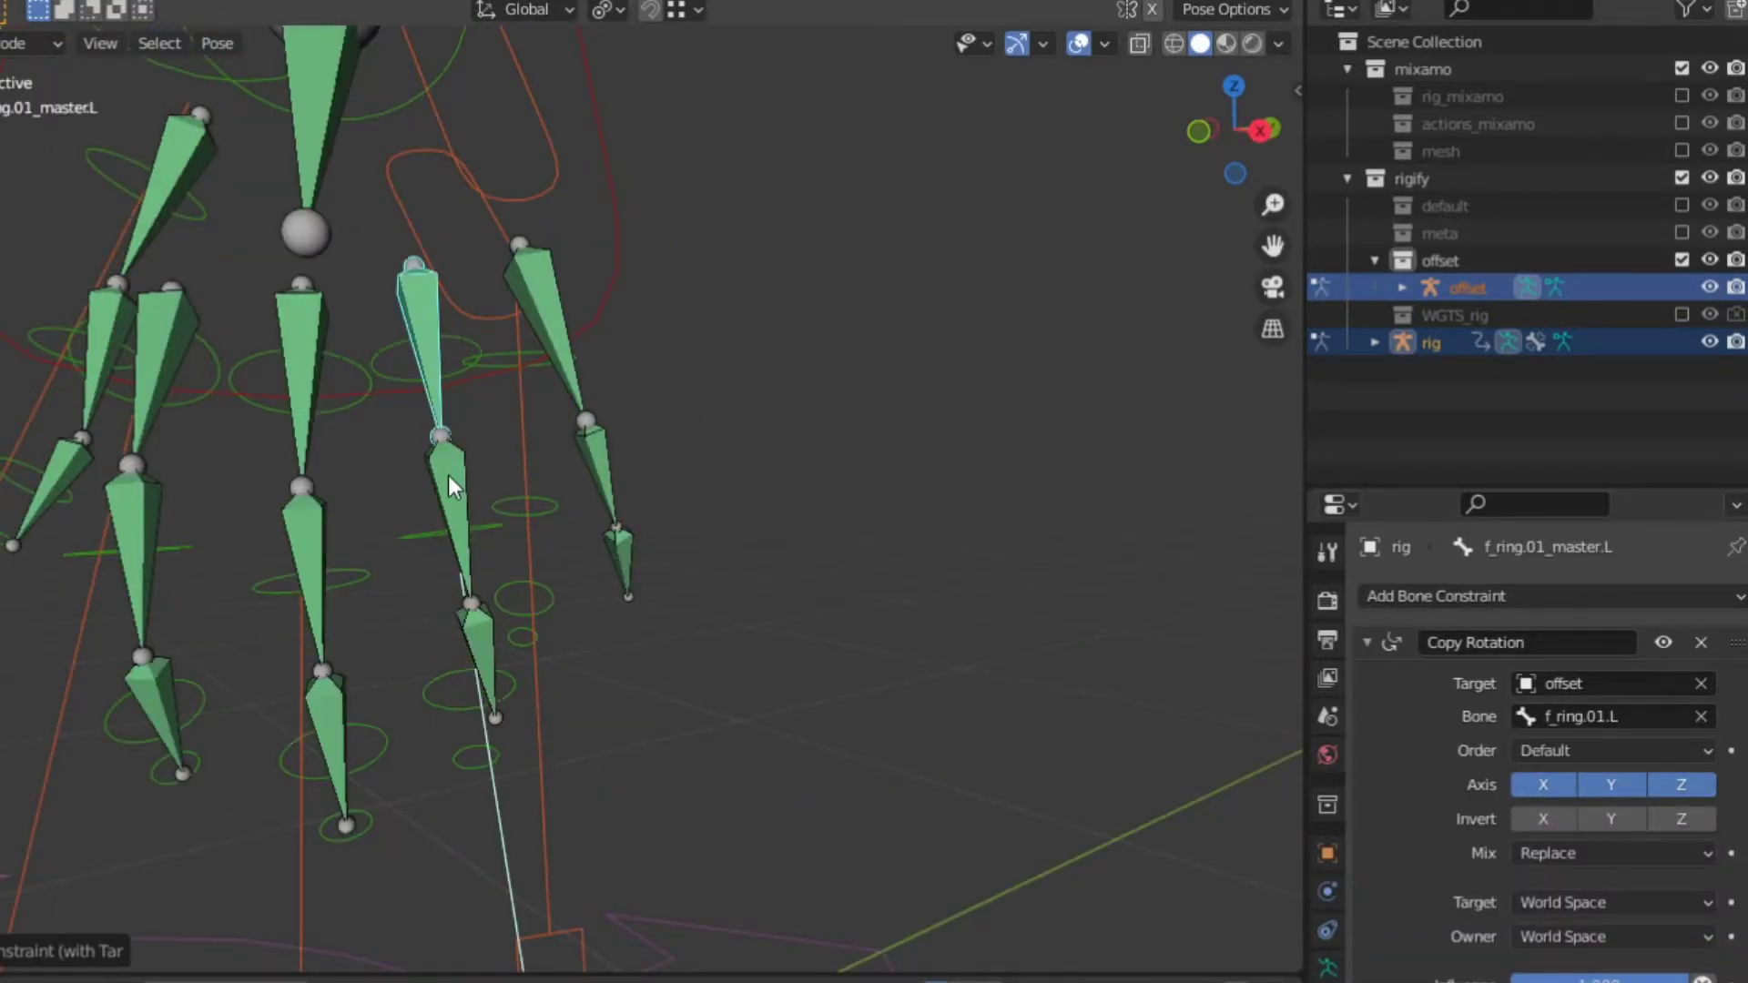
Step: Add Copy Rotation constraints to the f_ring.02.L and f_ring.03.L controls, each targeting its matching offset ring bone
left_click(439, 659)
left_click(439, 659, "shift")
key("ctrl+shift+c")
left_click(446, 674)
Step: Add a Copy Rotation constraint to the left pinky's second segment control, targeting the offset armature's f_pinky.02.L bone
middle_click_drag(446, 674, 648, 448)
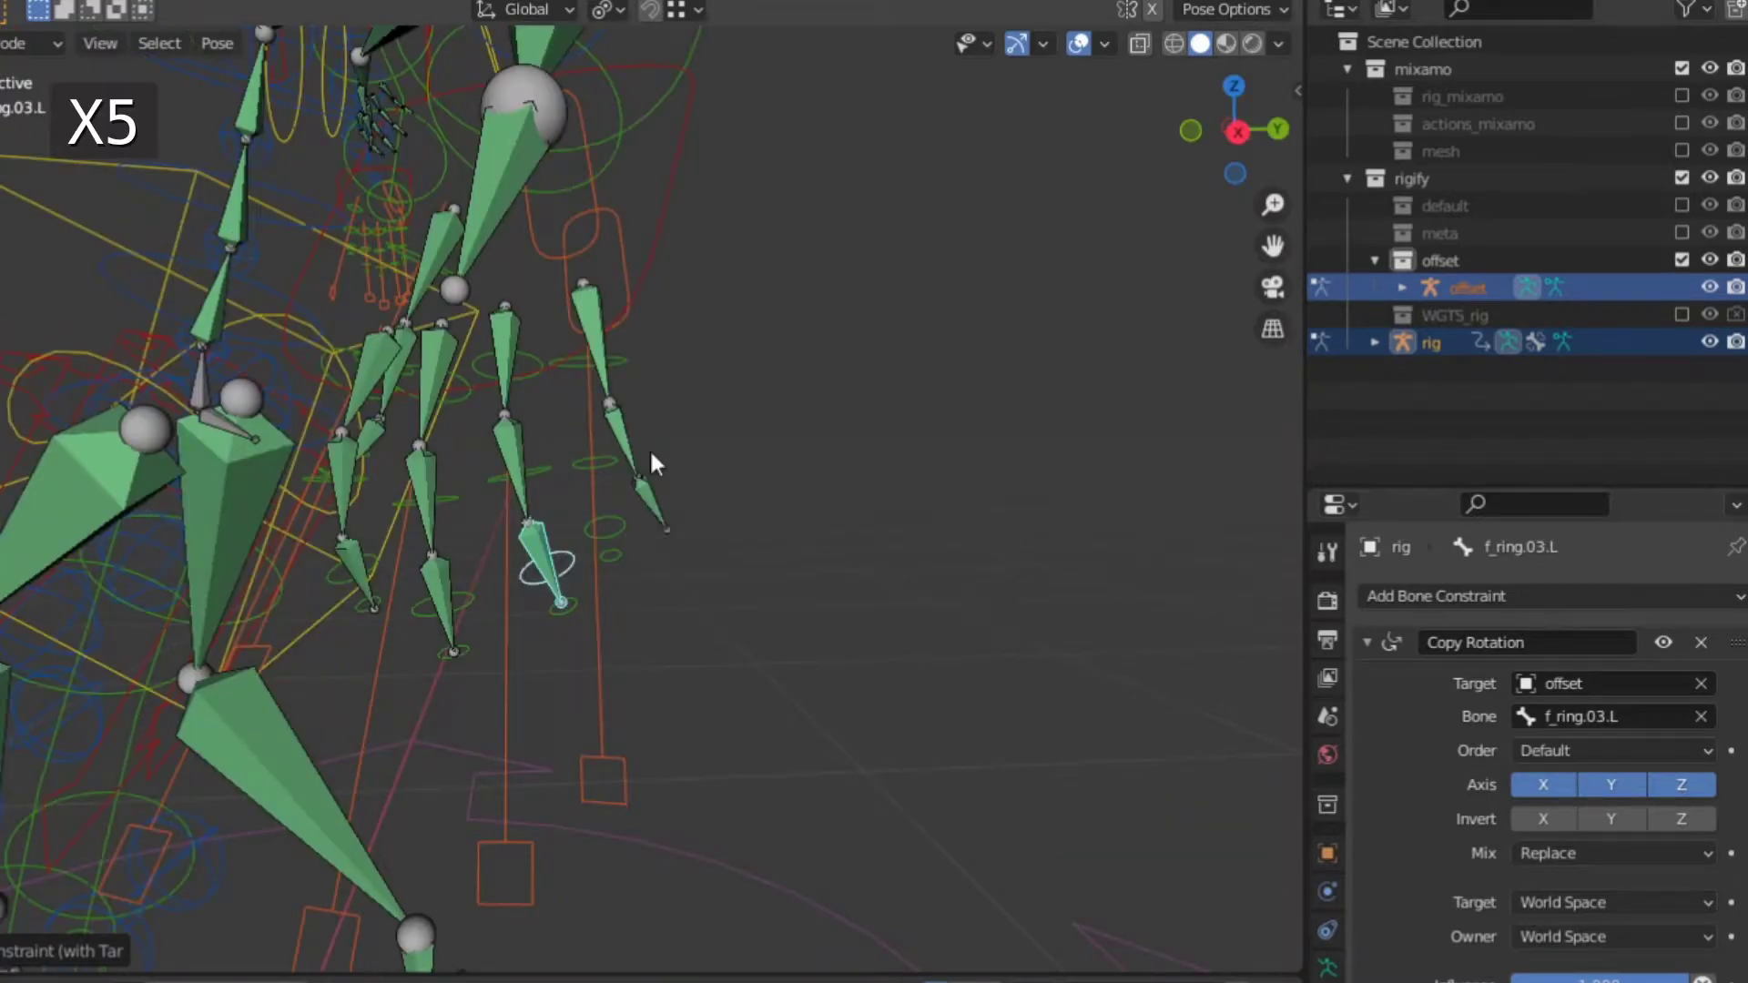
scroll(648, 448, "up", 2)
left_click(627, 615)
left_click(652, 566)
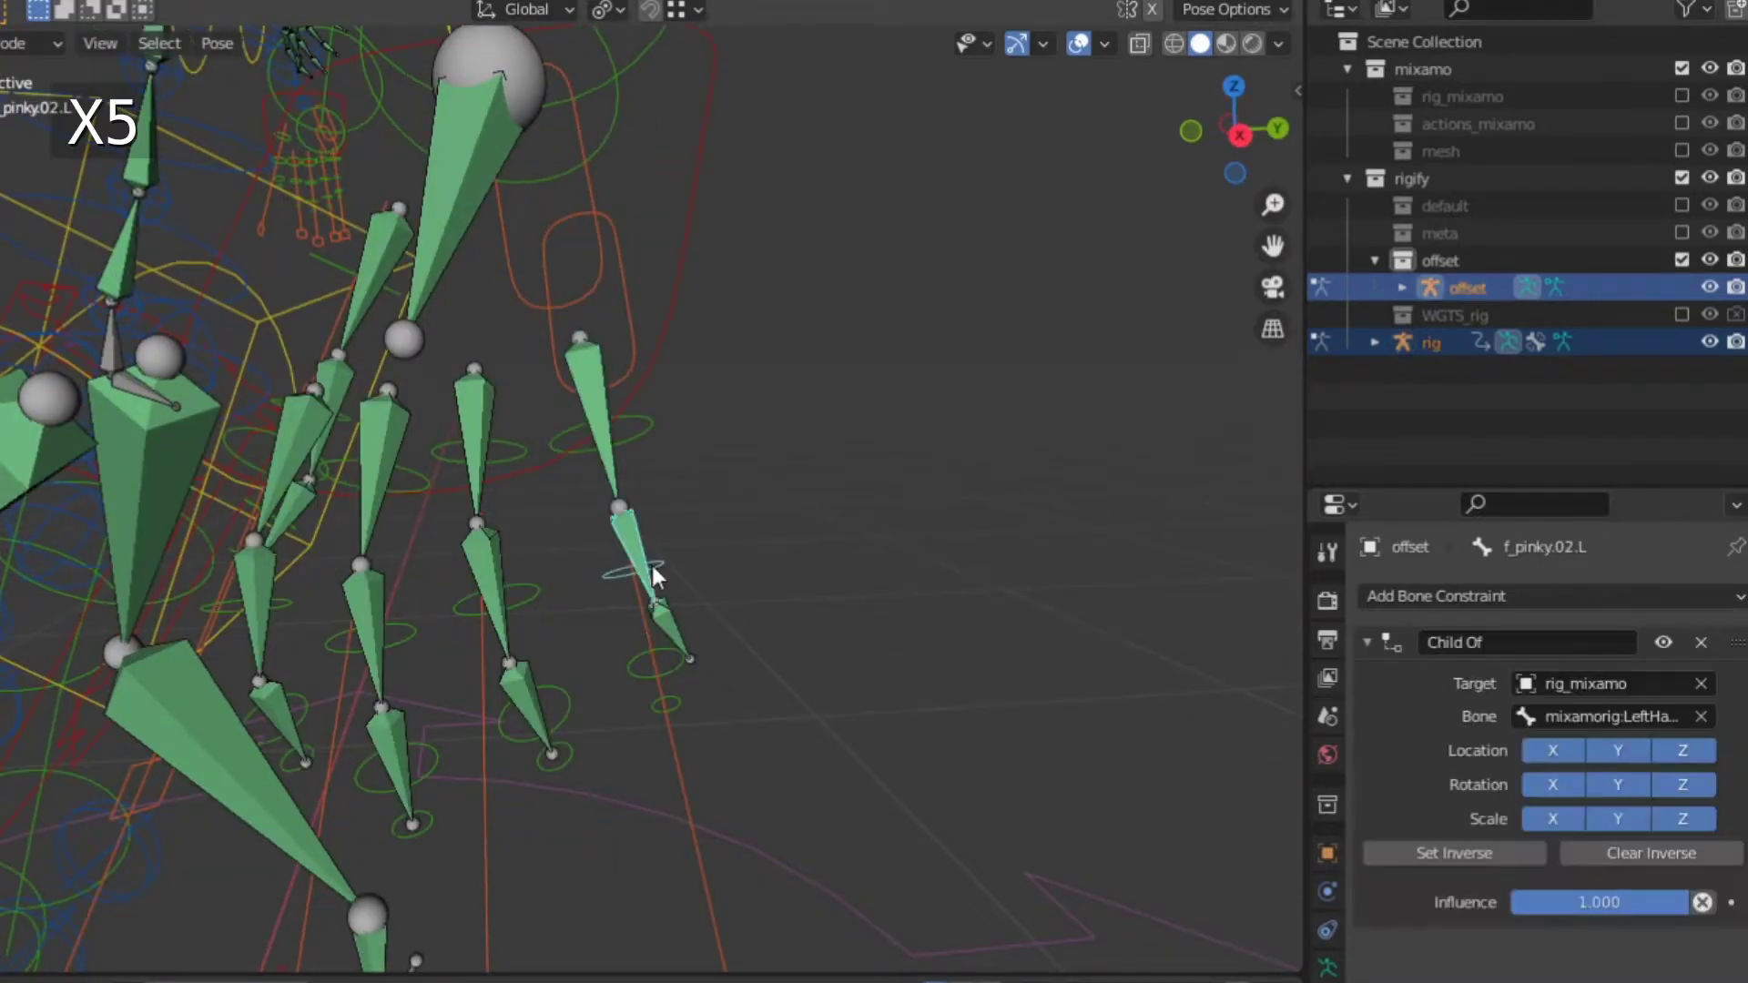
left_click(652, 565, "shift")
key("ctrl+shift+c")
left_click(668, 570)
Step: Add Copy Rotation constraints to the right arm and hand FK controls, each targeting its matching offset bone
mouse_move(668, 570)
middle_mouse_down()
mouse_move(657, 606)
mouse_move(621, 606)
mouse_move(679, 599)
middle_mouse_up()
scroll(670, 629, "up", 2)
scroll(671, 628, "down", 3)
scroll(679, 599, "down", 3)
scroll(641, 668, "up", 5)
left_click(544, 499)
left_click(455, 383)
left_click(648, 511)
key("ctrl+shift+c")
left_click(389, 156)
left_click(623, 417)
key("ctrl+shift+c")
left_click(506, 455)
Step: Add Copy Rotation constraints to the right thumb controls and the first two right index controls, targeting the matching offset bones
scroll(468, 467, "down", 3)
scroll(578, 452, "up", 4)
left_click(578, 452)
key("ctrl+shift+c")
left_click(457, 597)
left_click(563, 467)
key("ctrl+shift+c")
left_click(504, 513)
key("ctrl+shift+c")
middle_click_drag(484, 549, 571, 560)
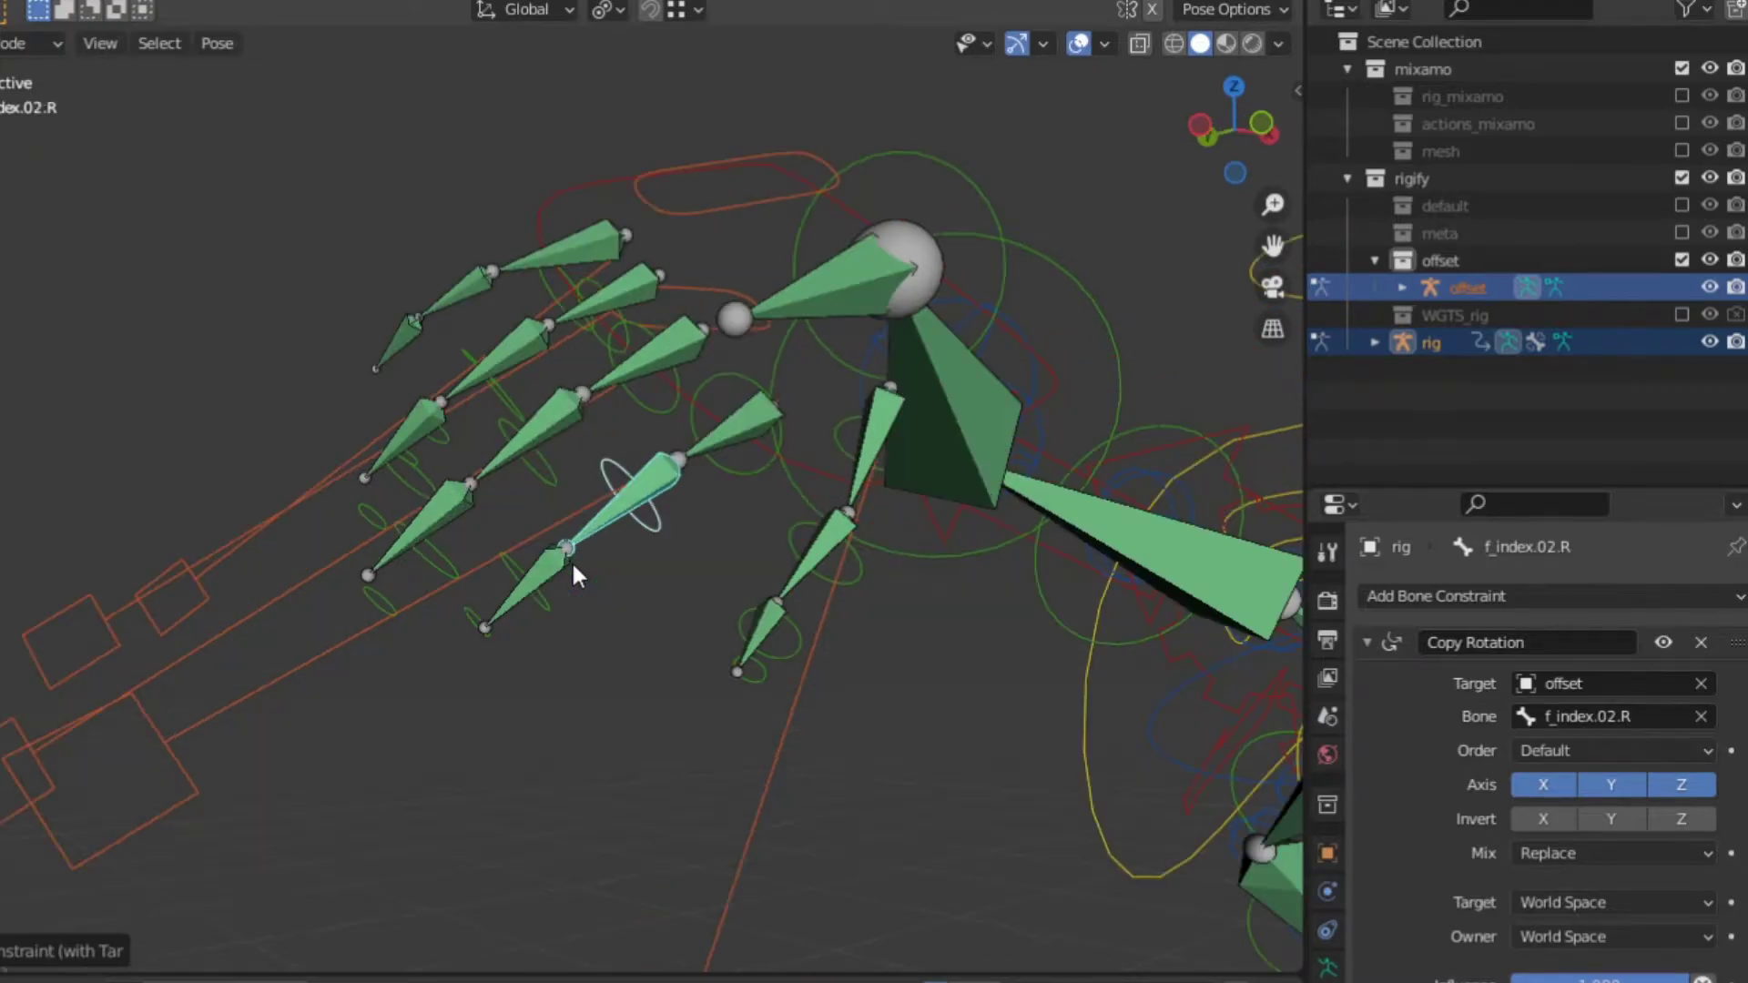
Step: Add Copy Rotation constraints to the right index finger's last control and the right middle finger's first two controls, targeting matching offset bones
left_click(571, 560)
key("ctrl+shift+c")
left_click(566, 507, "shift")
key("ctrl+shift+c")
left_click(577, 512)
key("ctrl+shift+c")
Step: Add a Copy Rotation constraint to the f_middle.03.R control, targeting the offset armature's matching middle finger bone
left_click(519, 648, "shift")
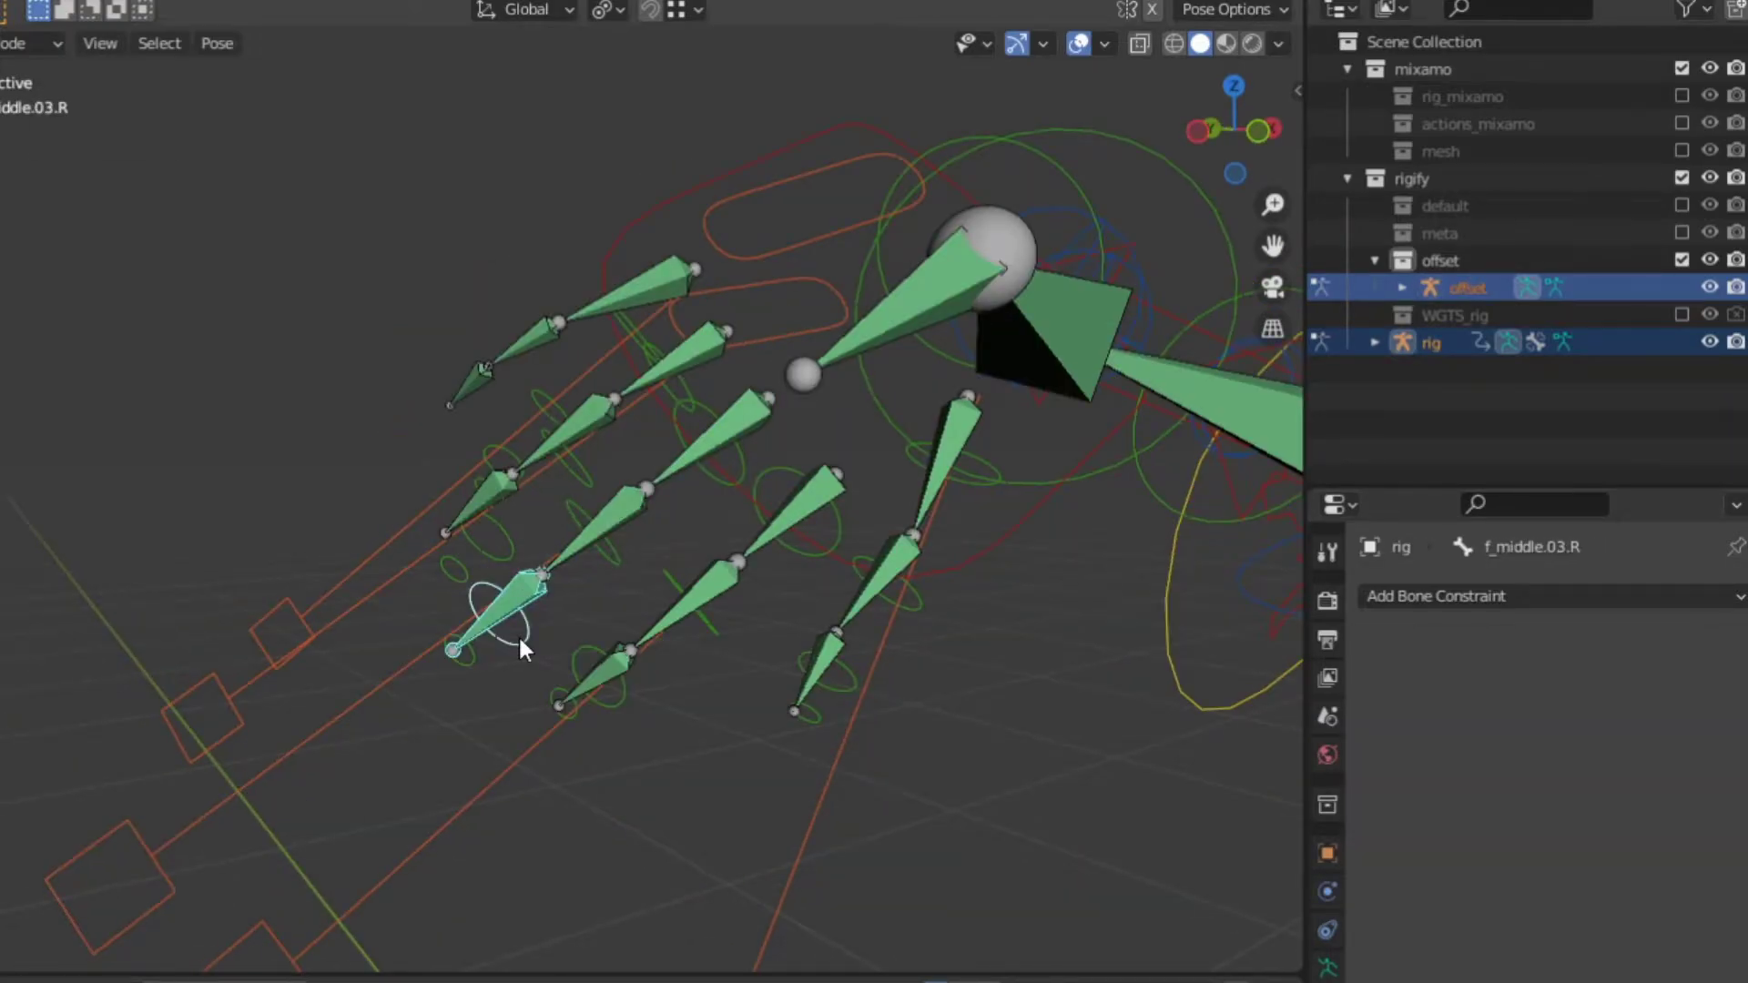
middle_click_drag(519, 647, 575, 541)
left_click(576, 541, "shift")
key("ctrl+shift+c")
left_click(574, 531)
Step: Add Copy Rotation constraints to the right ring and pinky finger controls, each targeting its matching offset bone
key("ctrl+shift+c")
left_click(530, 438, "shift")
key("ctrl+shift+c")
key("ctrl+shift+c")
left_click(458, 613, "shift")
key("ctrl+shift+c")
middle_click_drag(458, 614, 505, 600)
left_click(523, 433)
Step: Add a Copy Rotation constraint to the thigh_fk.L control, targeting the offset armature's thigh.L bone
scroll(523, 433, "down", 6)
scroll(505, 336, "up", 3)
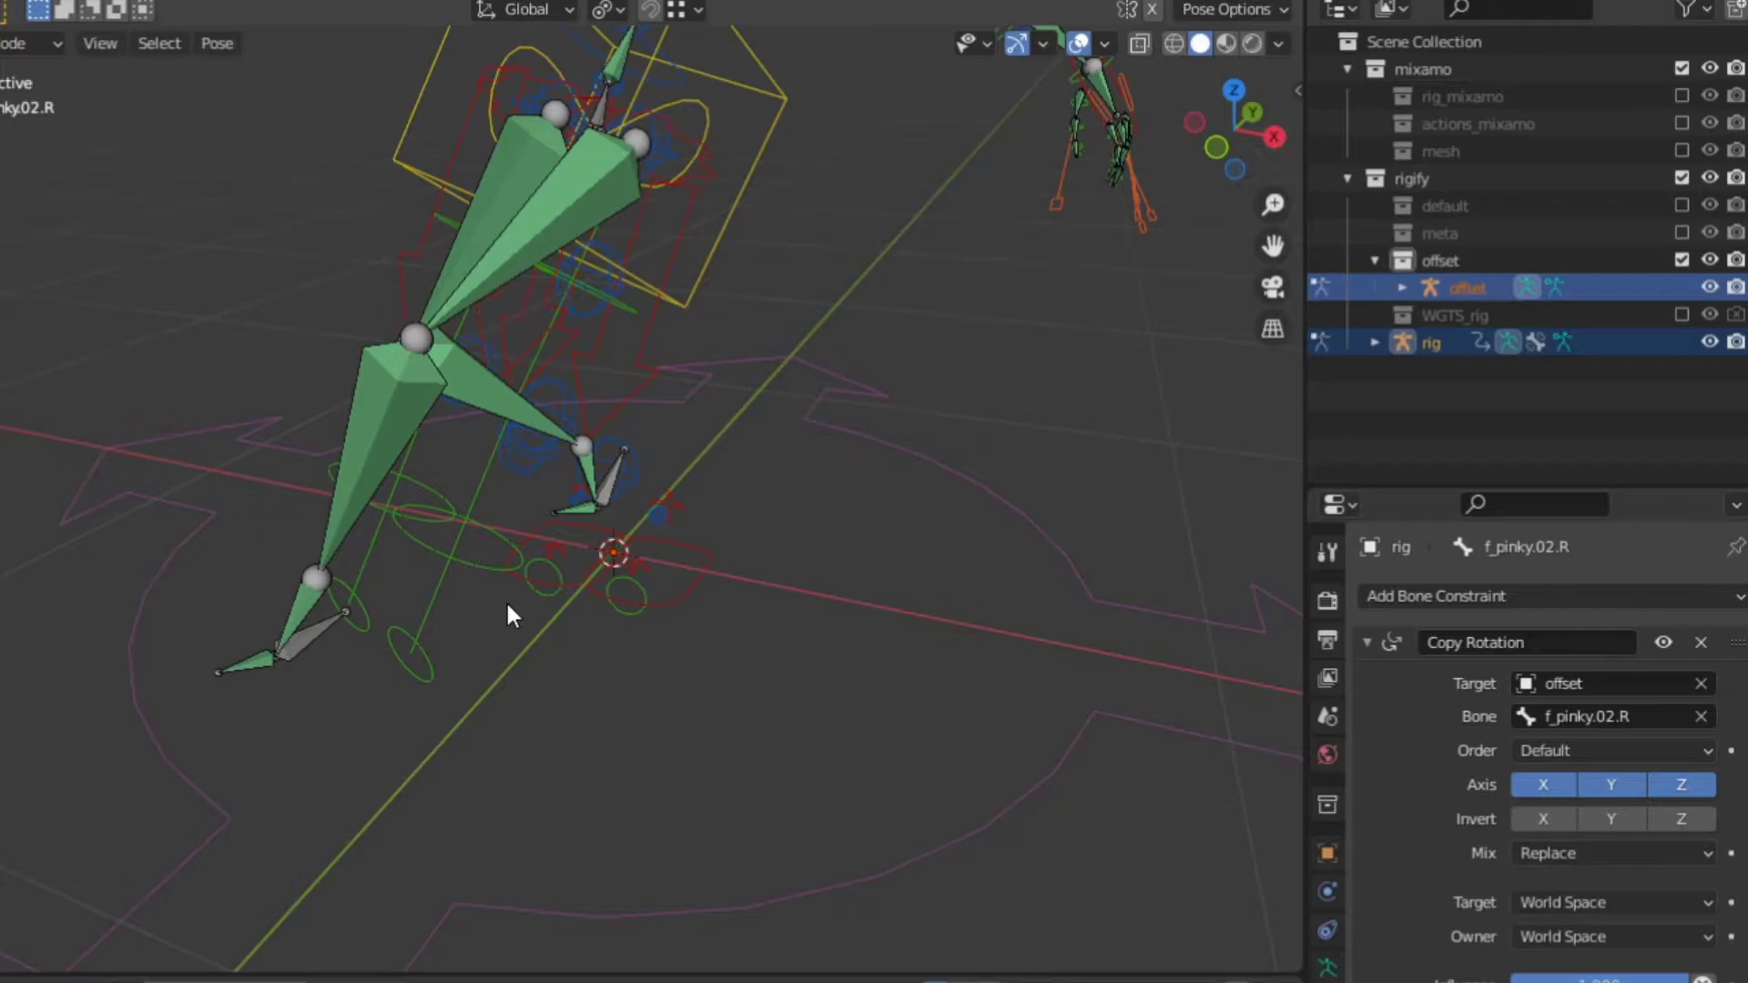
scroll(505, 600, "up", 3)
left_click(575, 560)
middle_click_drag(575, 559, 430, 461)
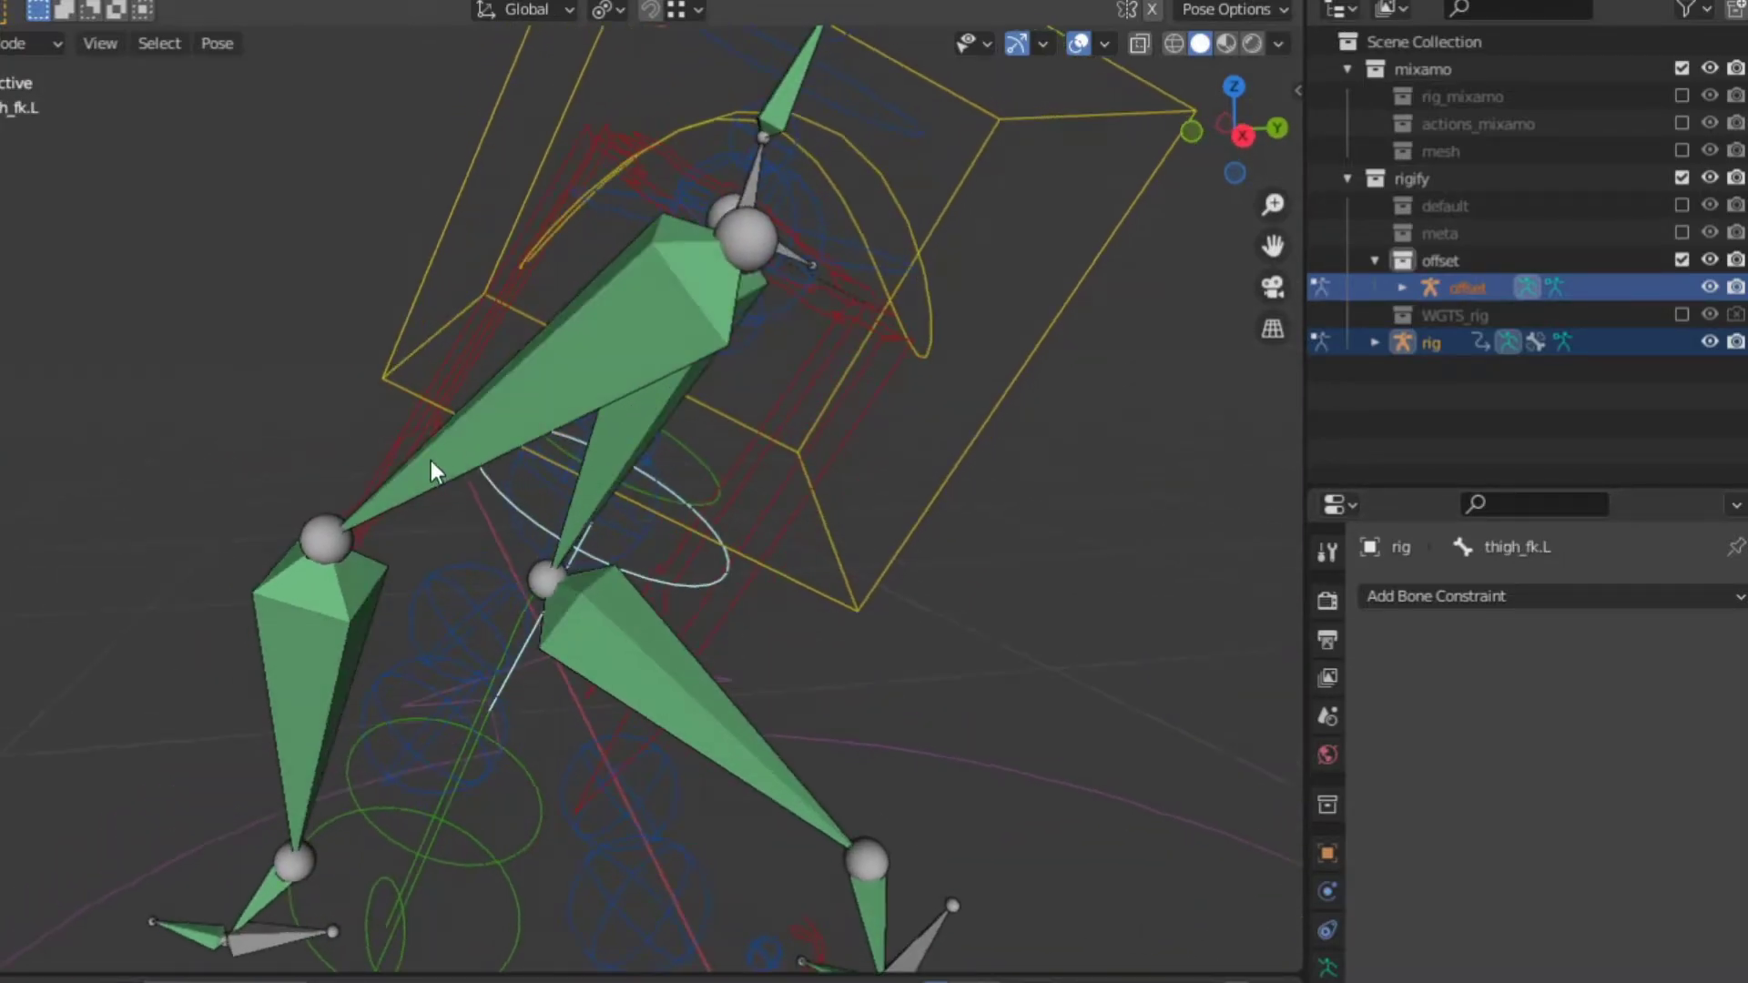
left_click(430, 461)
middle_click_drag(656, 585, 701, 582)
left_click(678, 577)
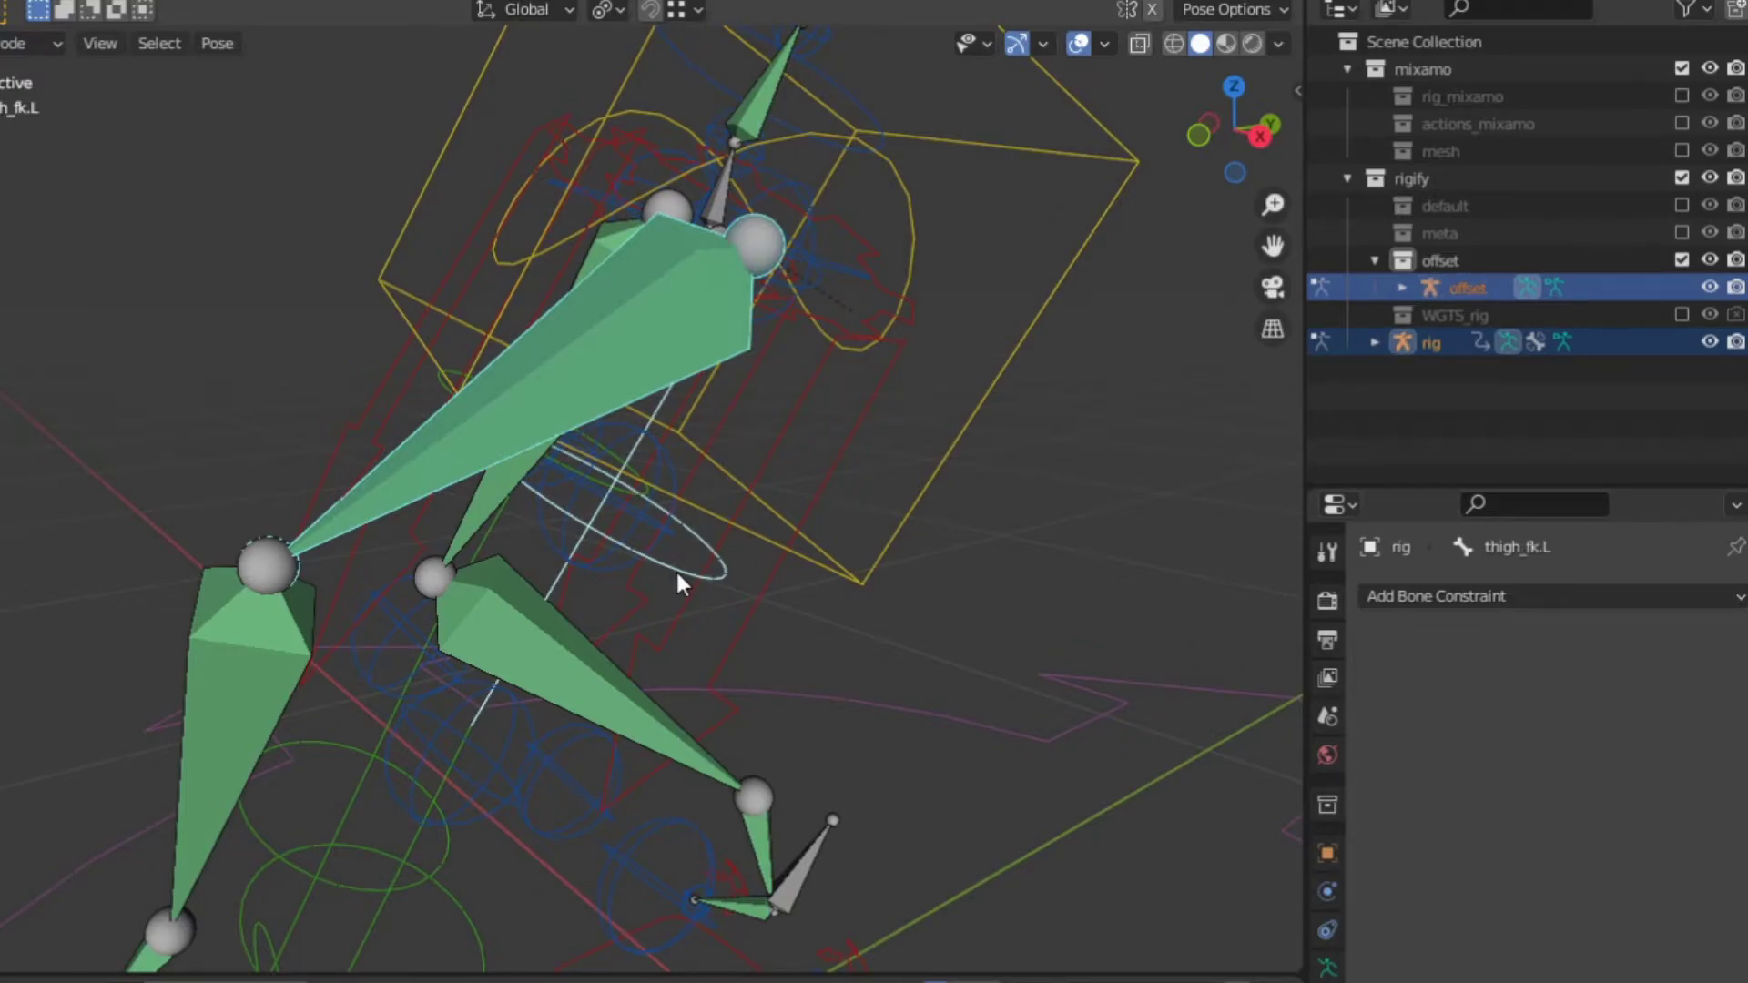
key("ctrl+v")
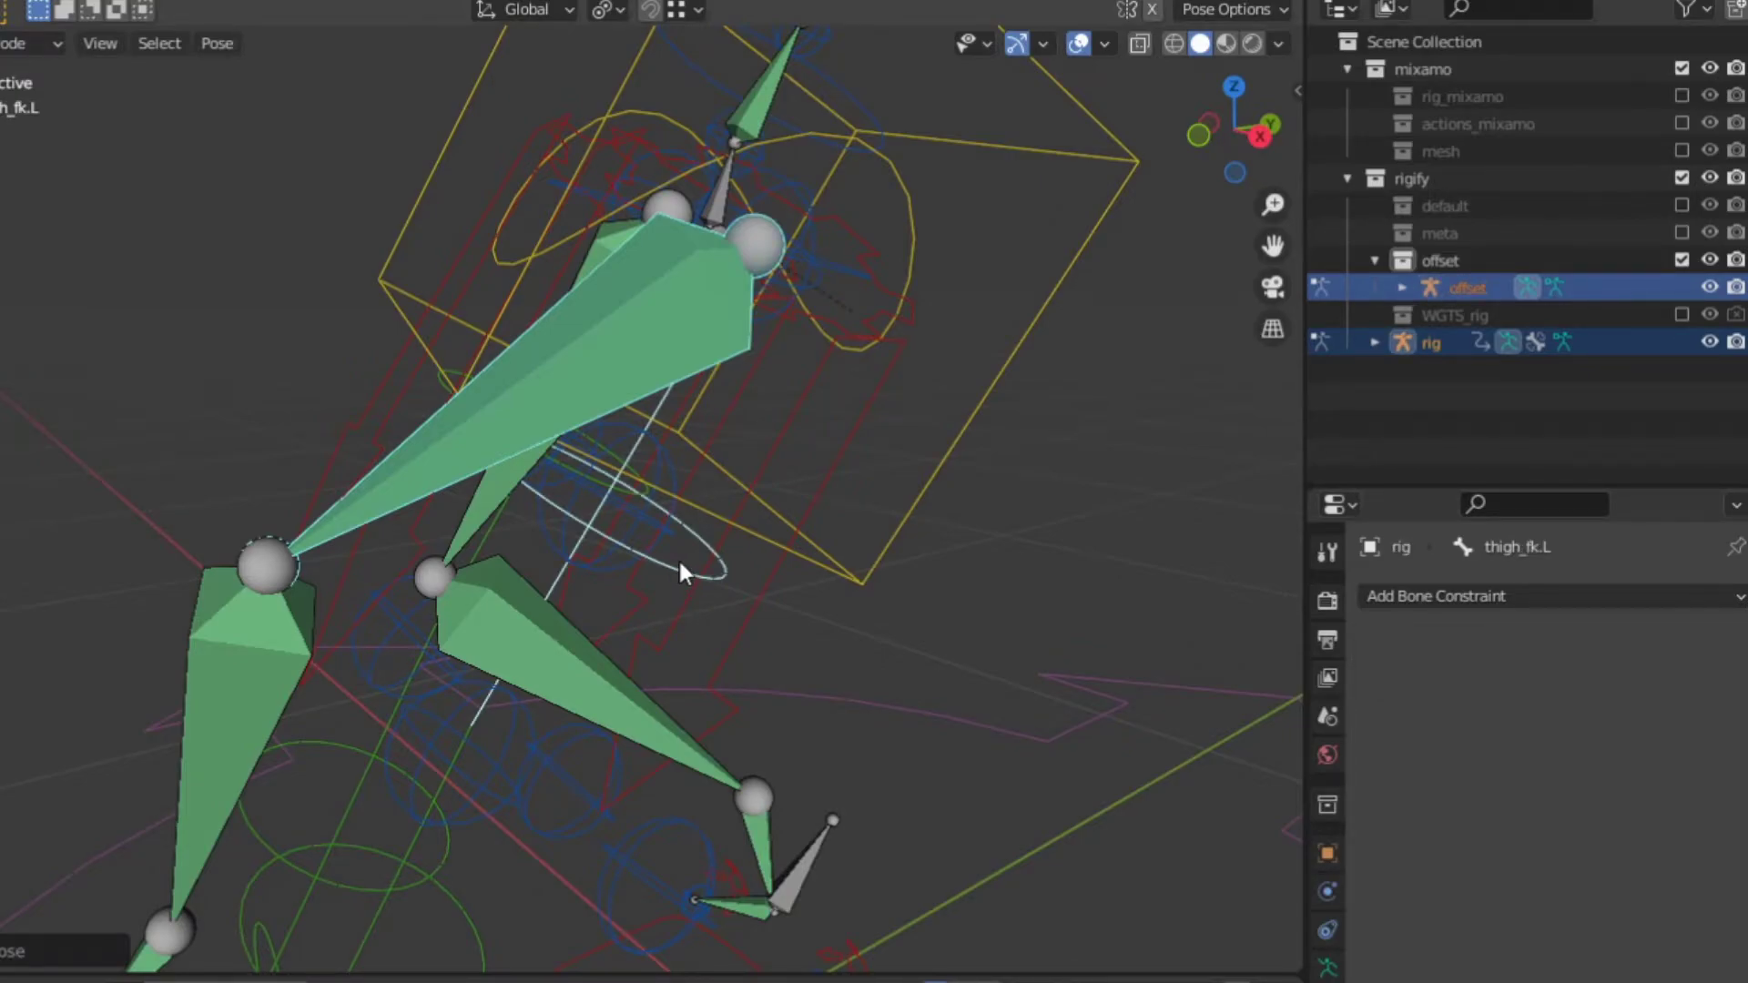
key("shift+ctrl+c")
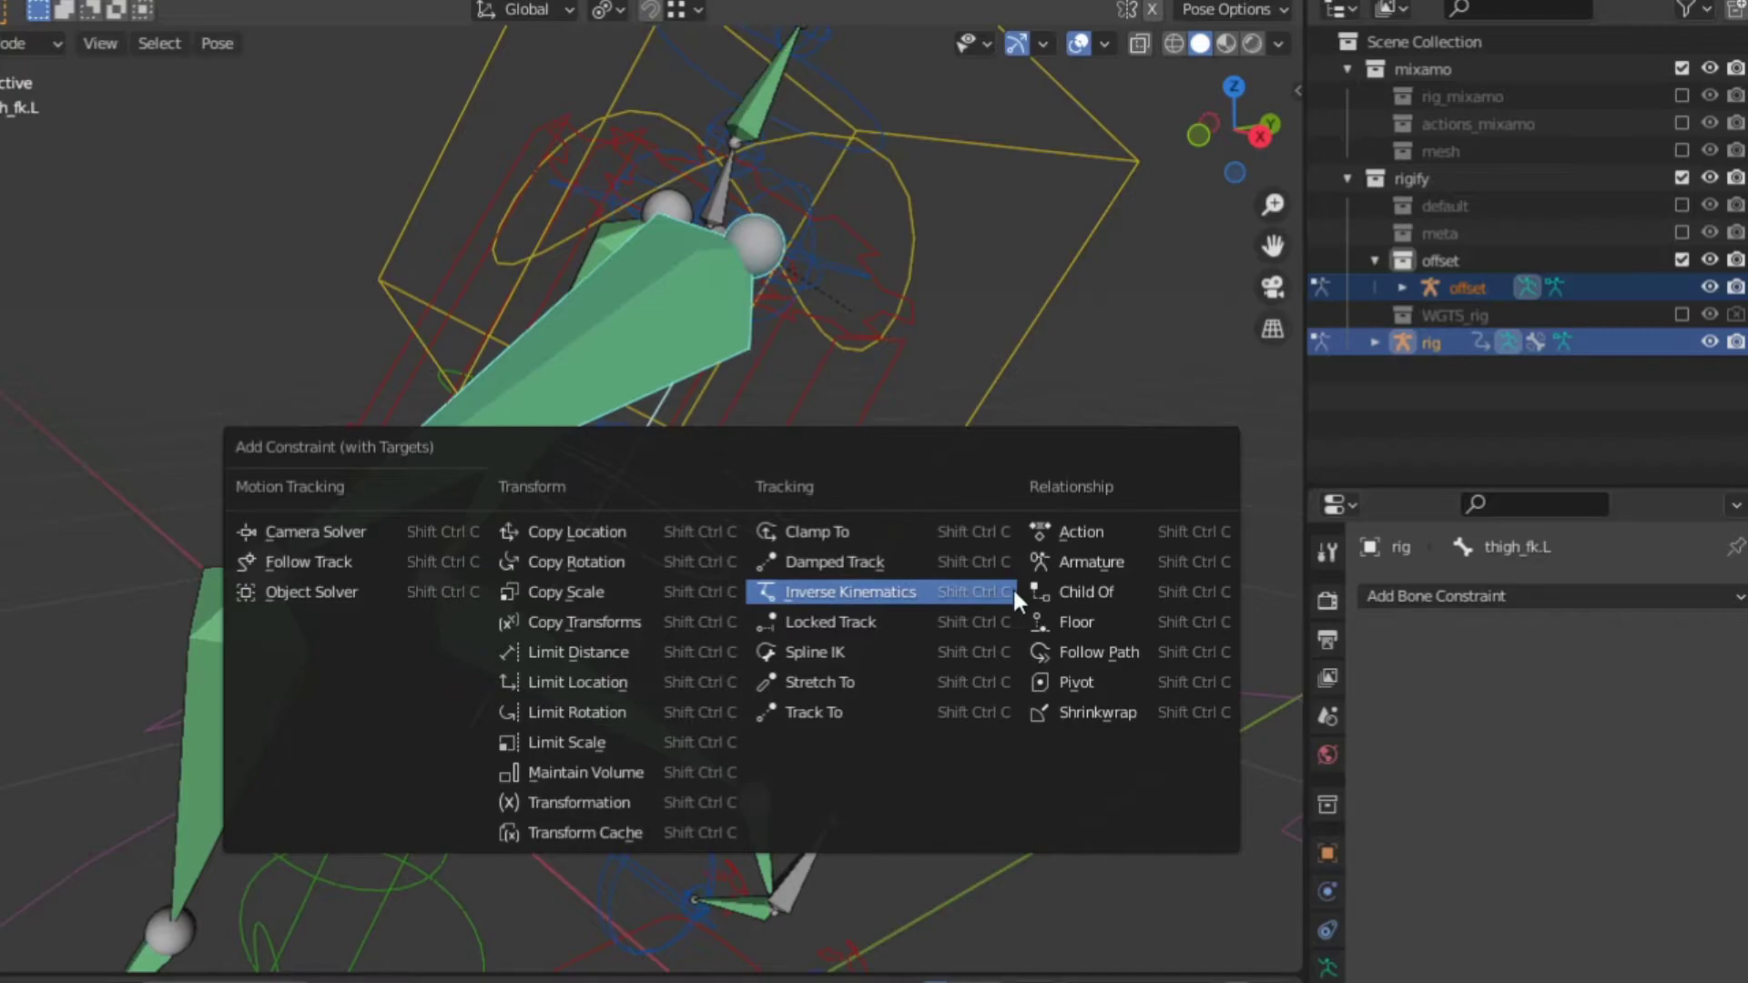
left_click(609, 565)
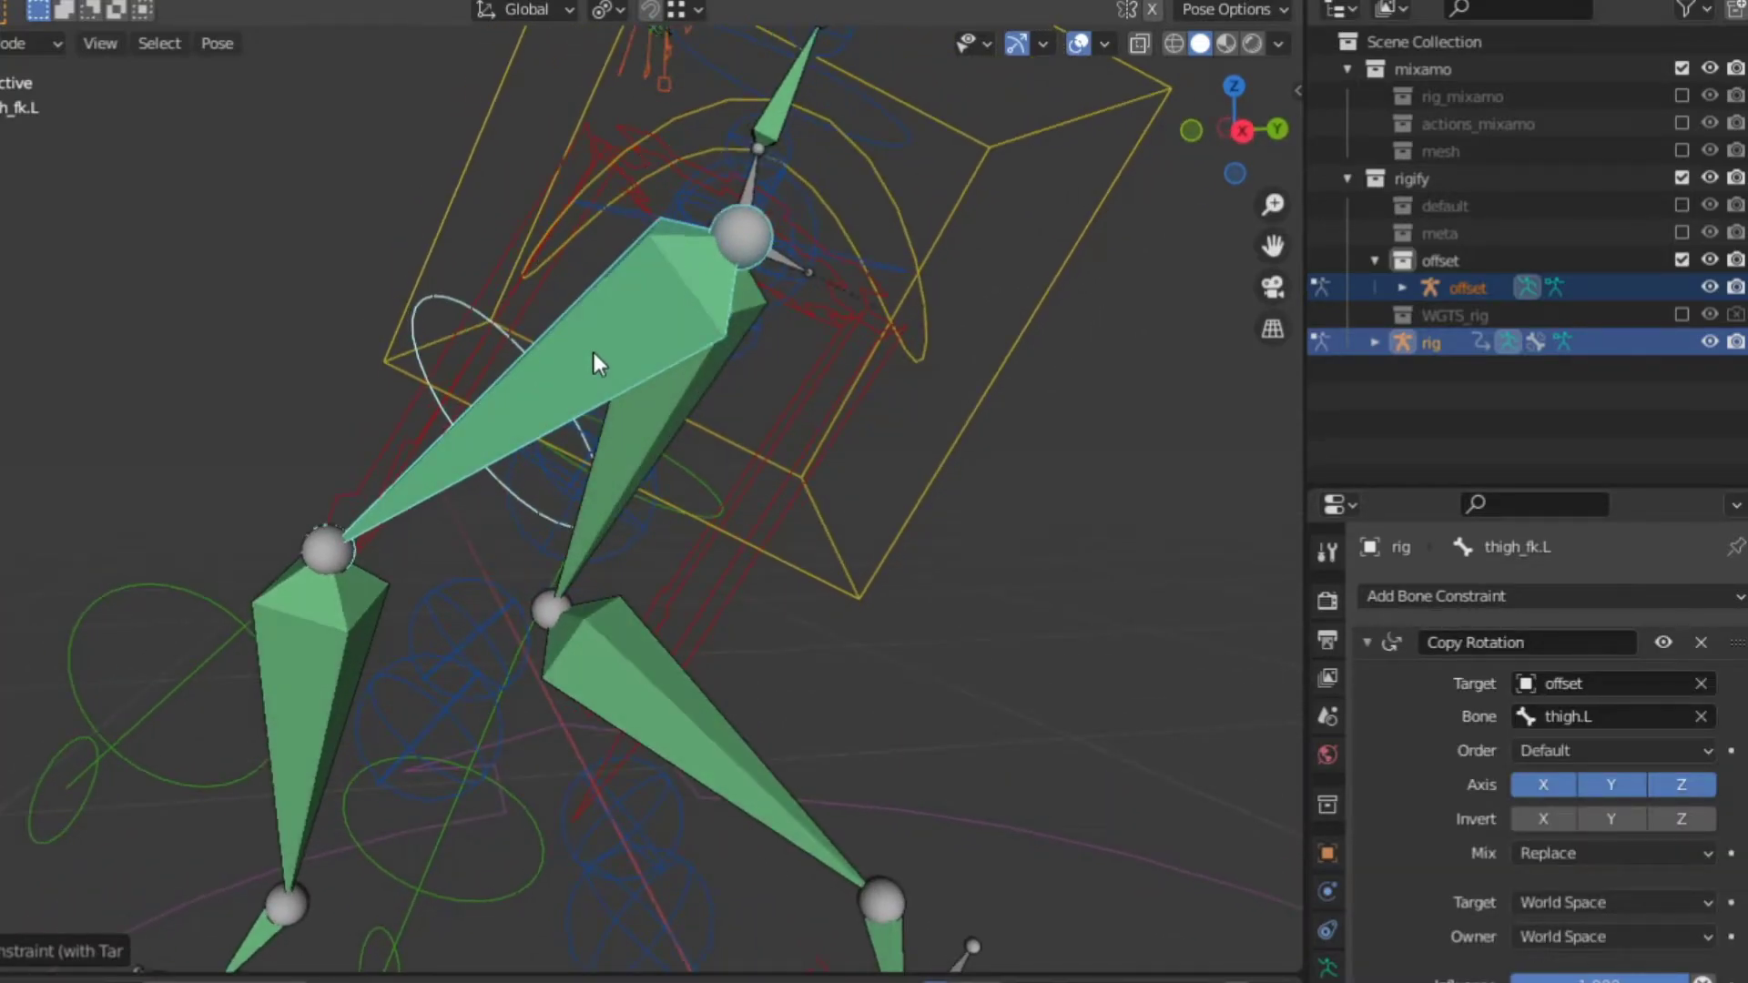
Step: Add a Copy Rotation constraint to the thigh_ik.L control, targeting the offset armature's thigh.L bone
left_click(593, 351)
left_click(734, 627)
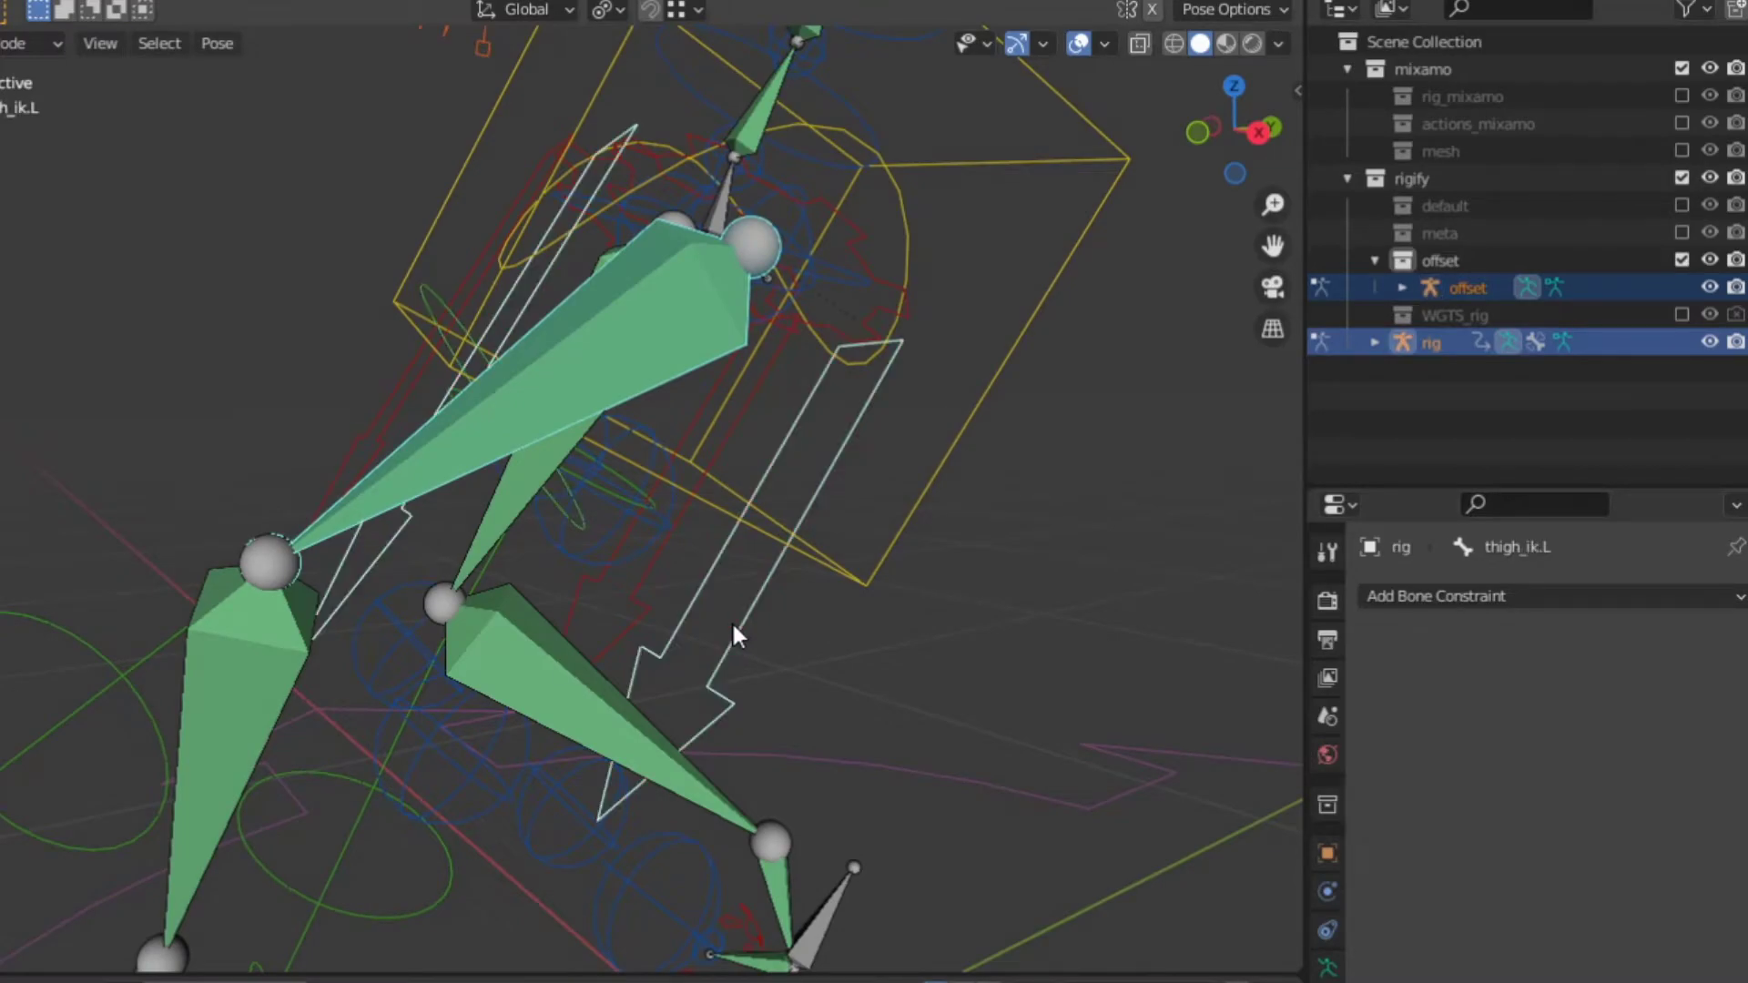
key("ctrl+shift+c")
left_click(732, 623)
middle_click_drag(732, 623, 679, 612)
Step: Add a Copy Rotation constraint to the shin_fk.L control, targeting the offset armature's shin.L bone
left_click(651, 620)
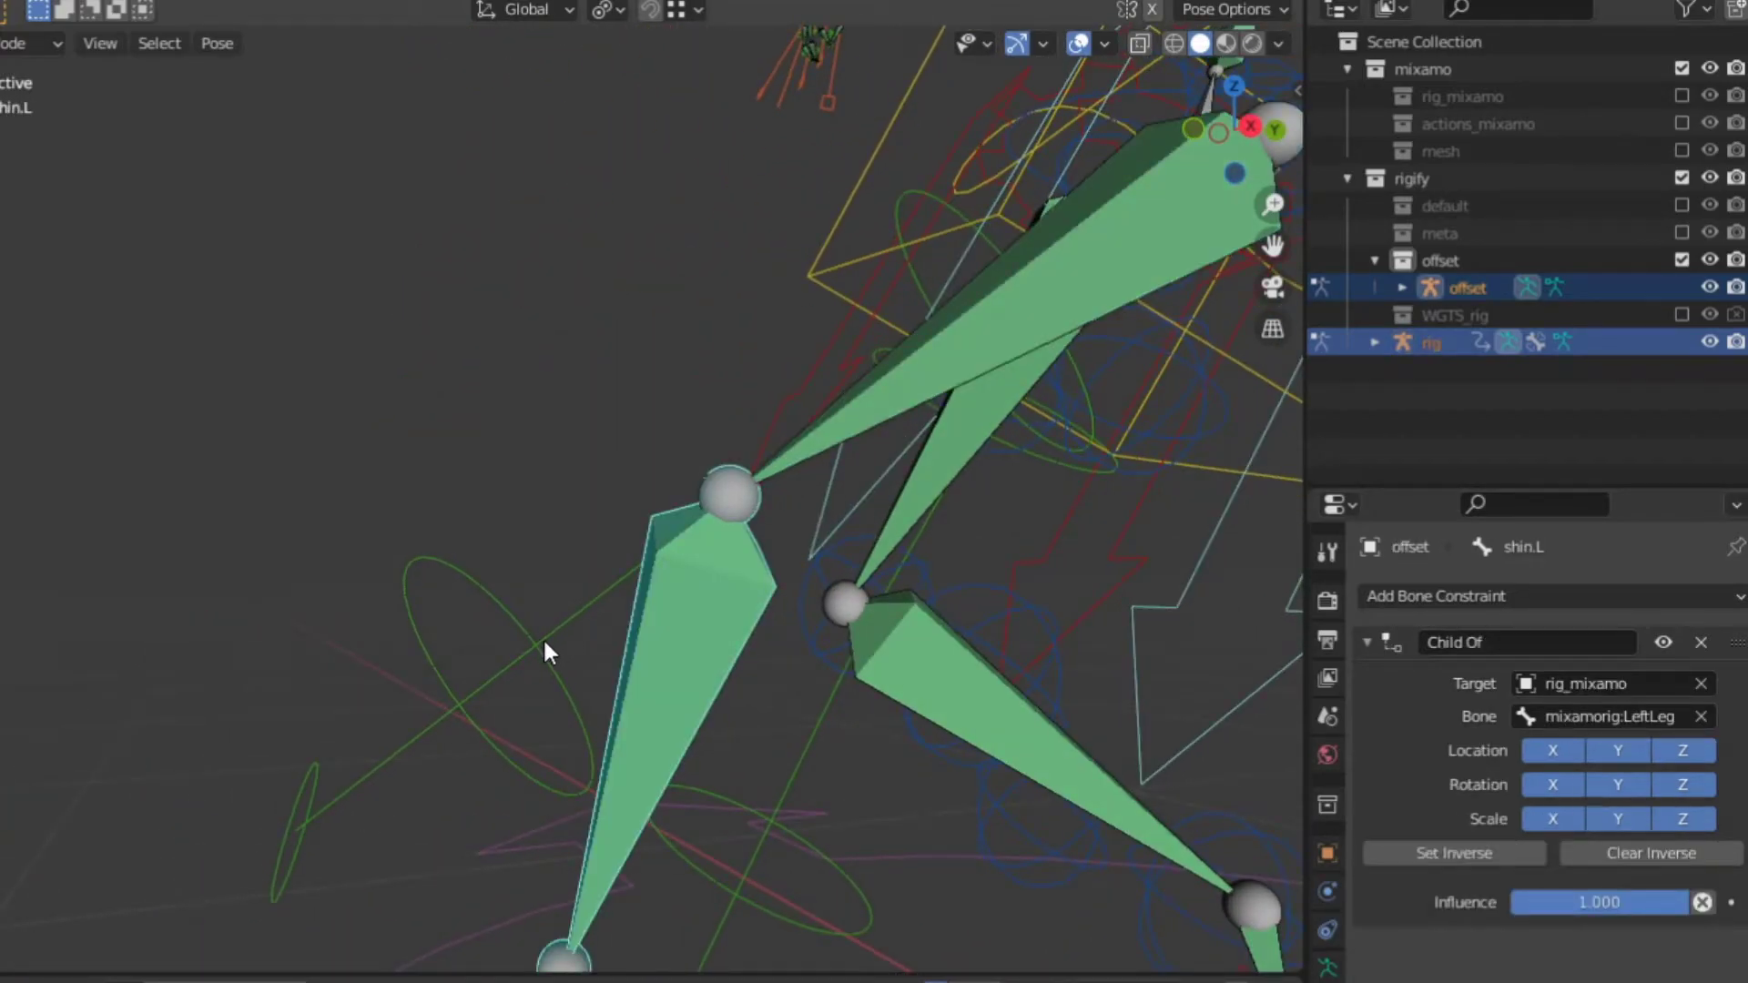
left_click(543, 637)
key("ctrl+shift+c")
left_click(558, 547)
middle_click_drag(574, 671, 479, 592)
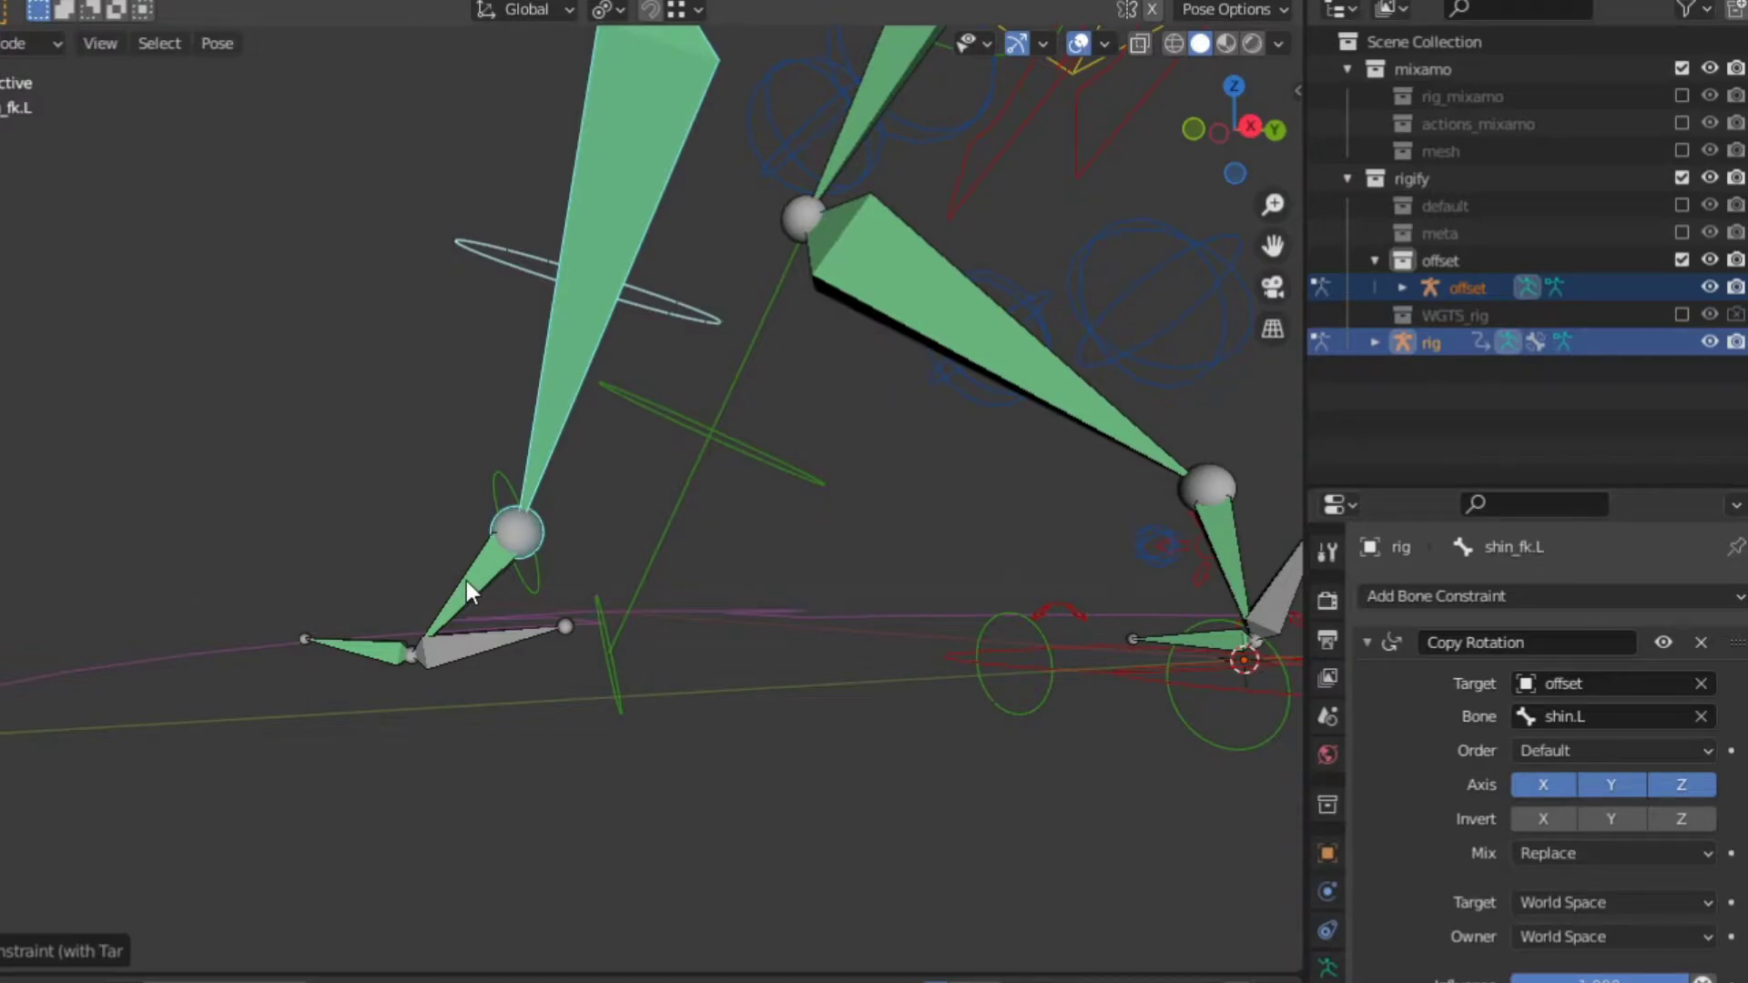
Step: Add a Copy Rotation constraint to the foot_fk.L control, targeting the offset armature's foot.L bone
left_click(466, 582)
key("shift+ctrl+c")
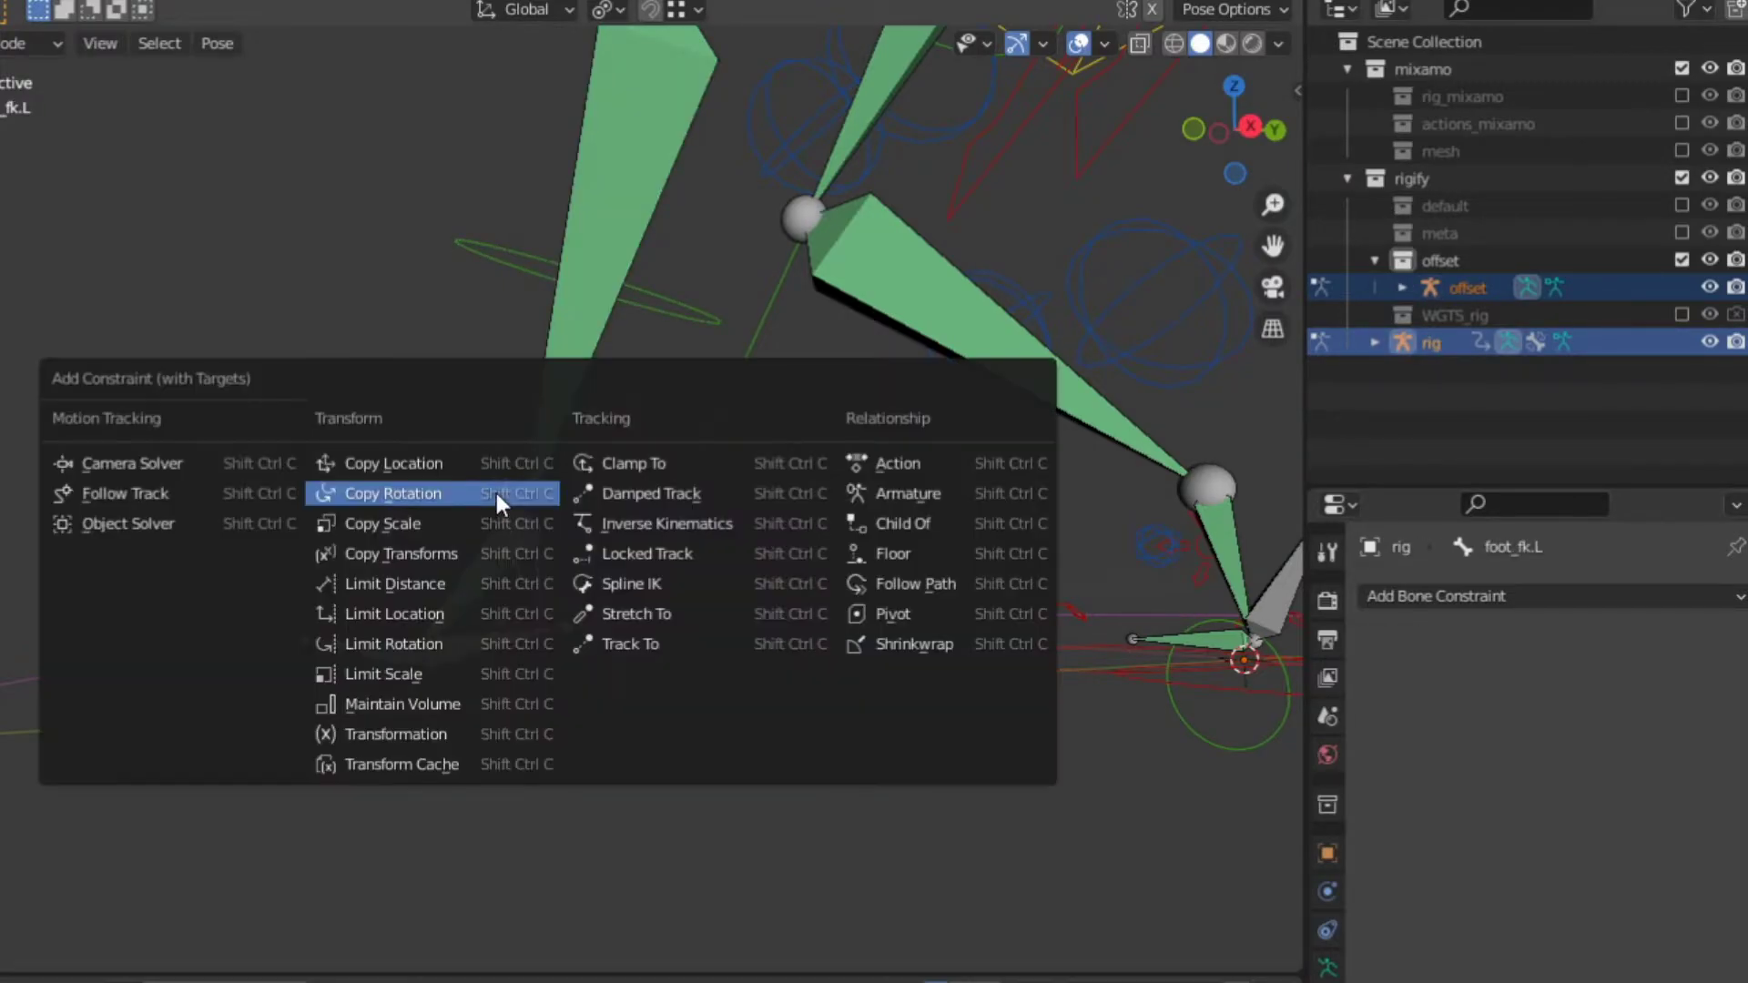
left_click(500, 497)
Step: Add a Copy Rotation constraint to the foot_ik.L control, targeting the offset armature's foot.L.heel bone
middle_click_drag(502, 501, 630, 621)
scroll(484, 643, "down", 4)
scroll(631, 621, "up", 2)
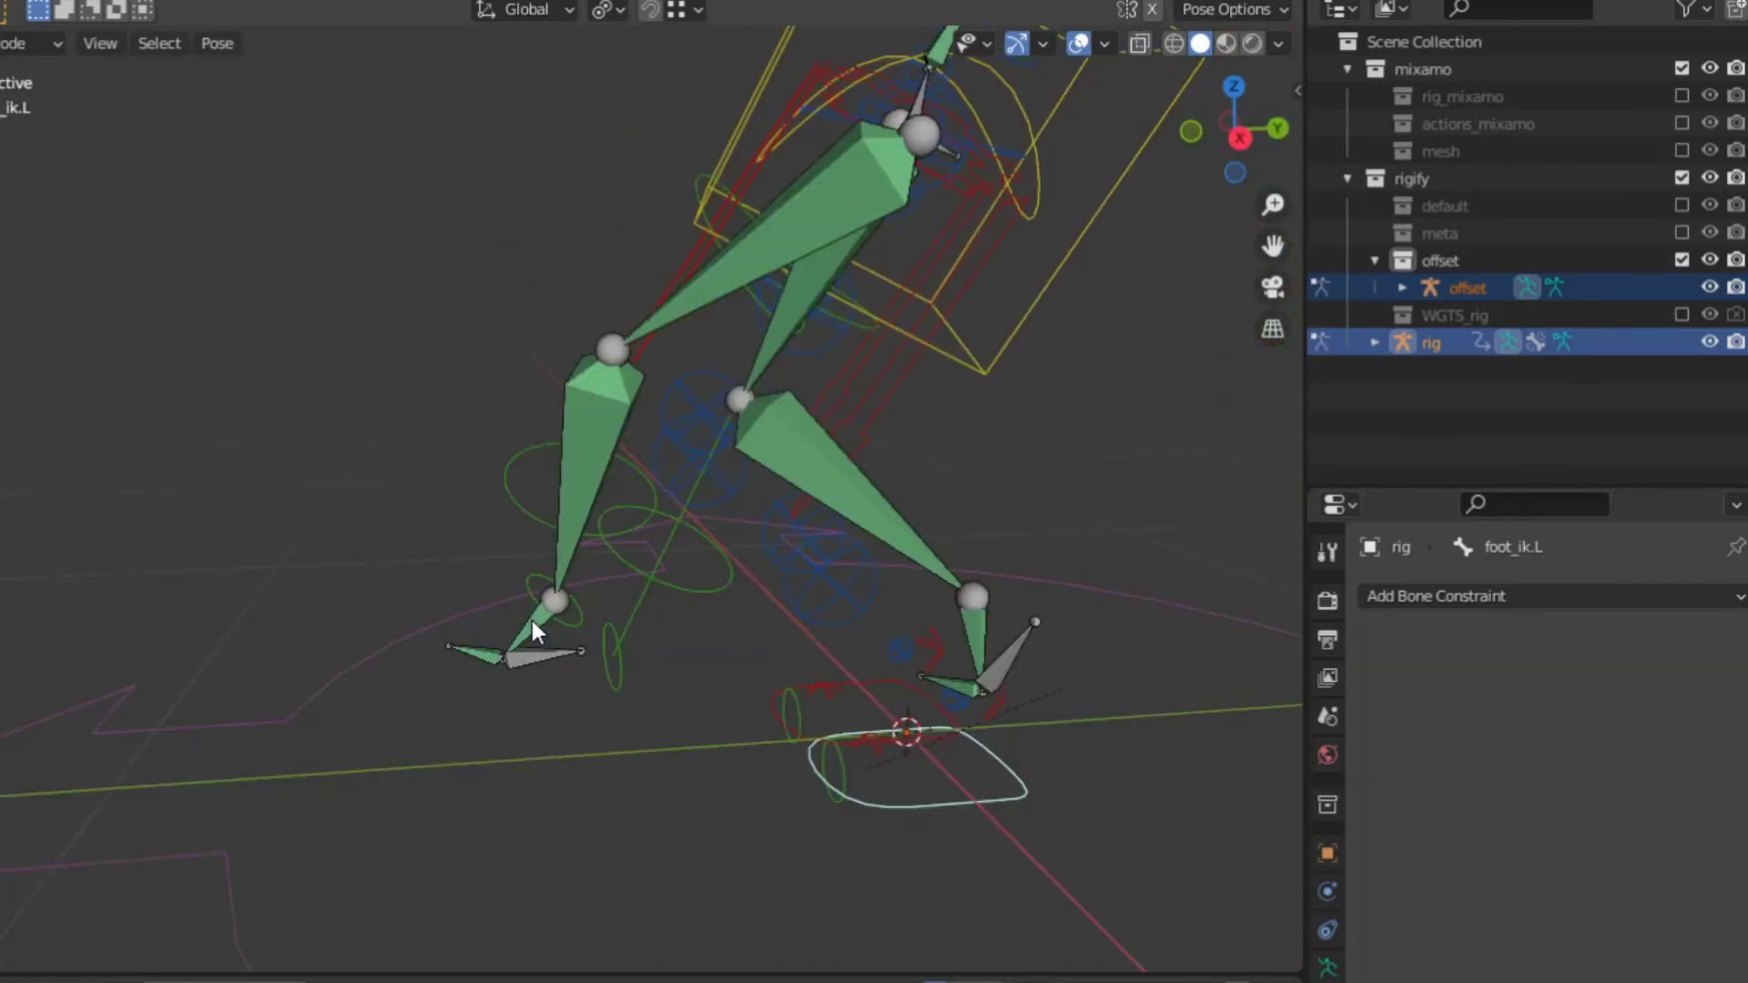
left_click(516, 628, "shift")
middle_click_drag(517, 632, 537, 667)
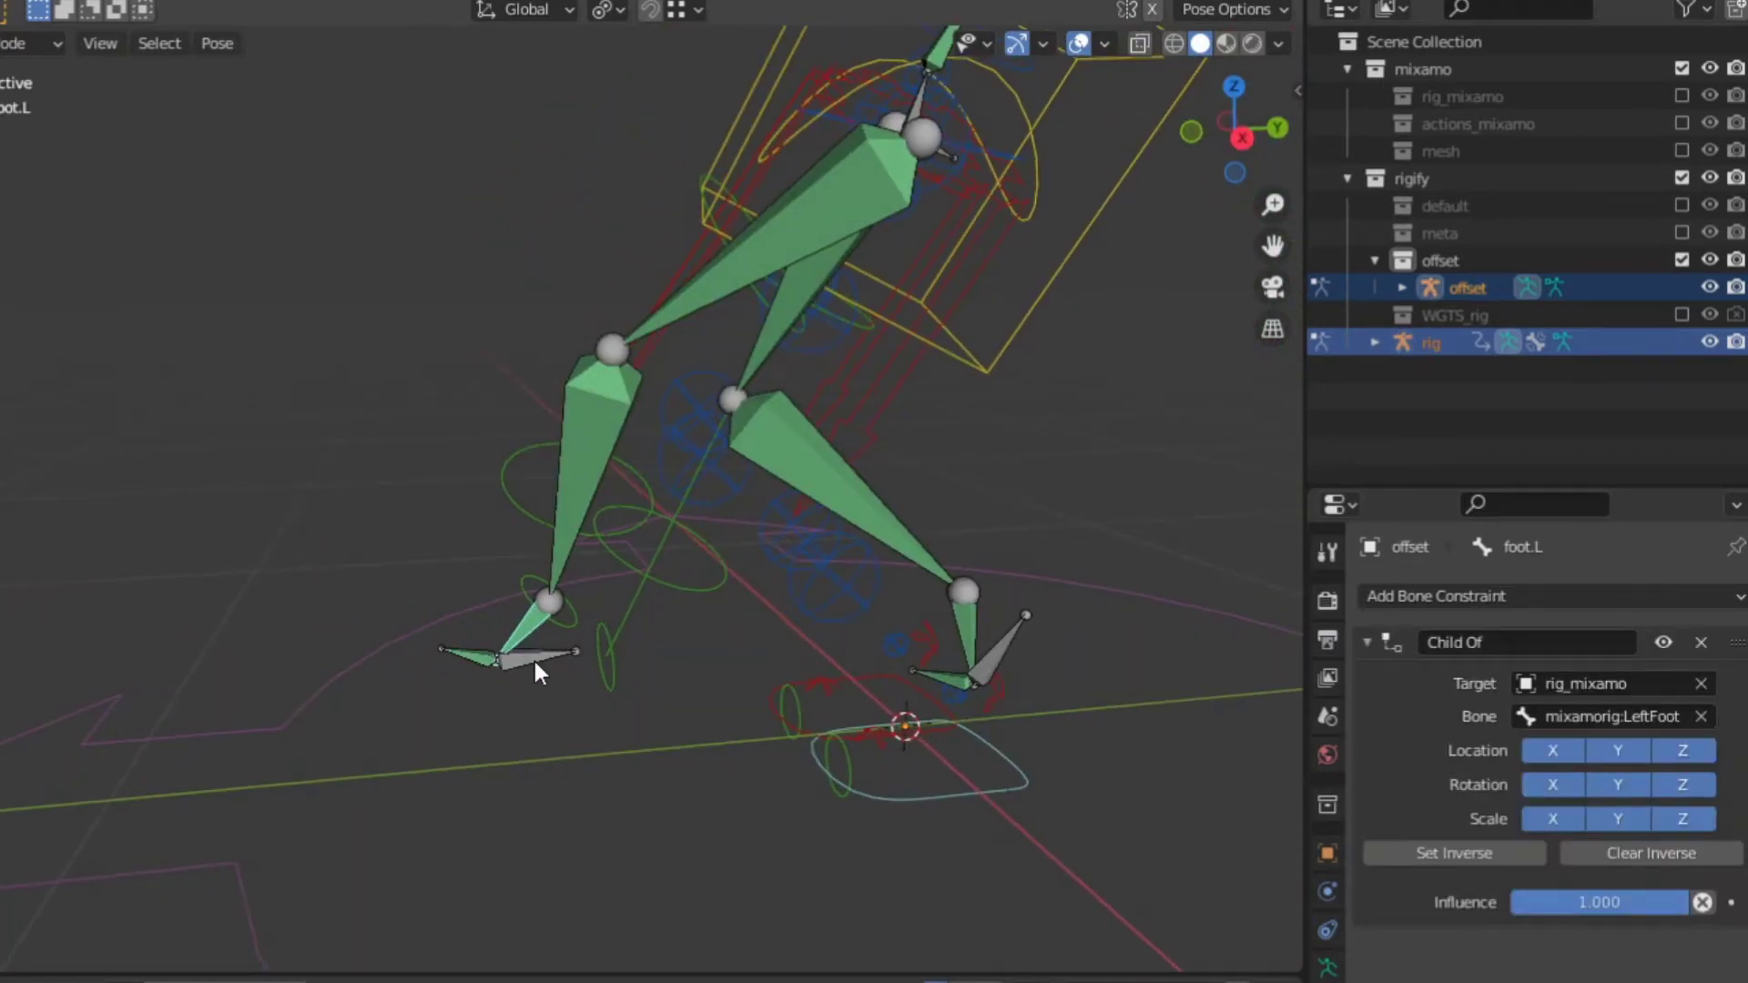
left_click(536, 664)
left_click(976, 794, "shift")
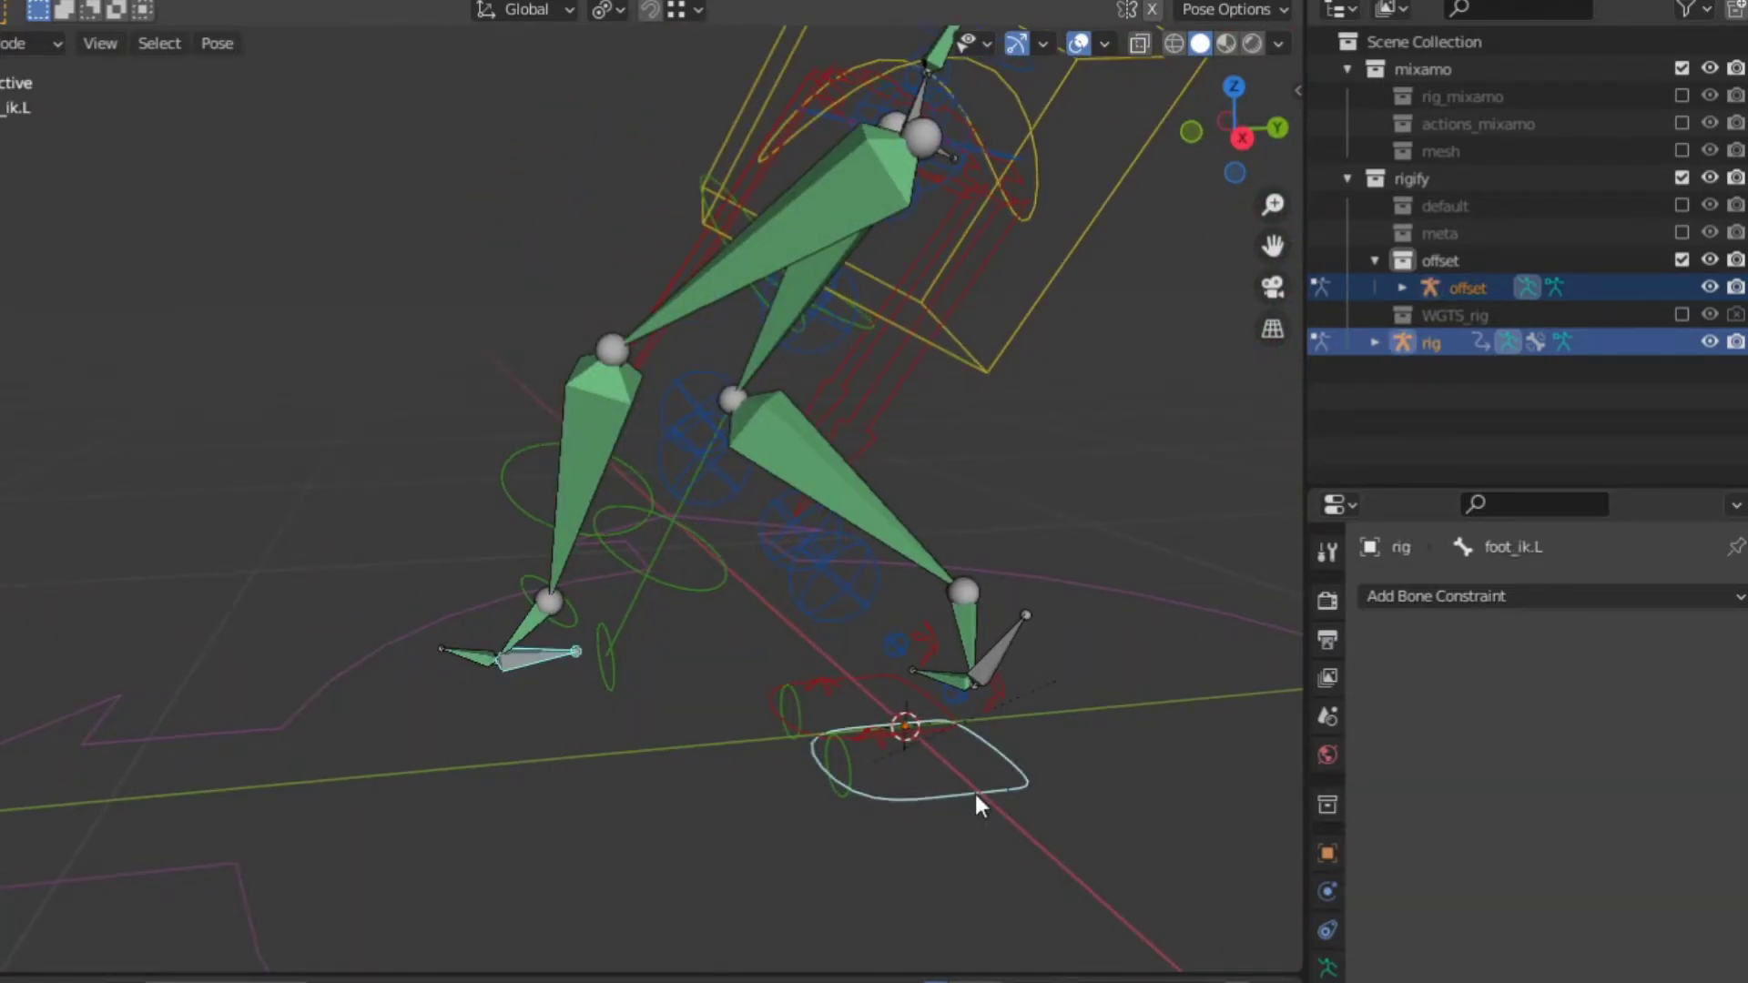
key("shift+ctrl+c")
left_click(951, 792)
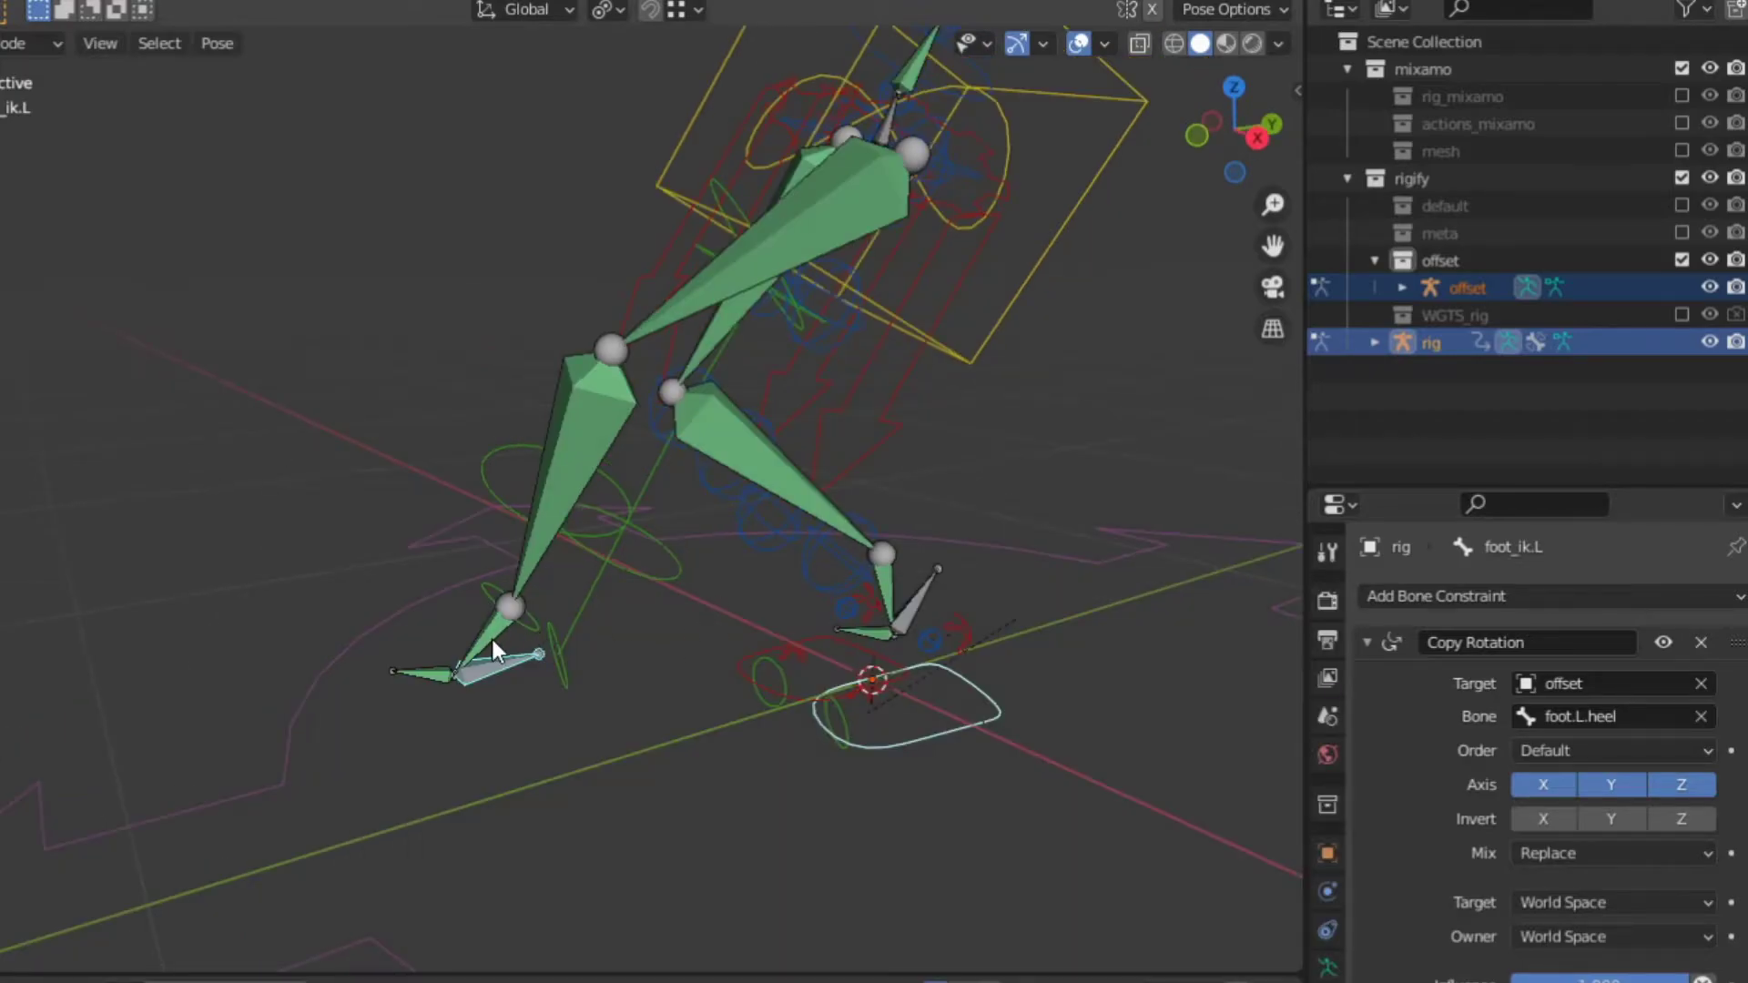
Step: Add a Copy Location constraint to the foot_ik.L control, targeting the offset armature's foot.L bone
left_click(938, 714)
left_click(948, 735)
key("shift+ctrl+c")
left_click(948, 738)
Step: Add a Copy Rotation constraint to the rig's toe.L control, targeting the offset armature's toe.L bone
middle_click_drag(948, 735, 695, 673)
middle_click_drag(886, 607, 588, 820)
scroll(700, 670, "up", 5)
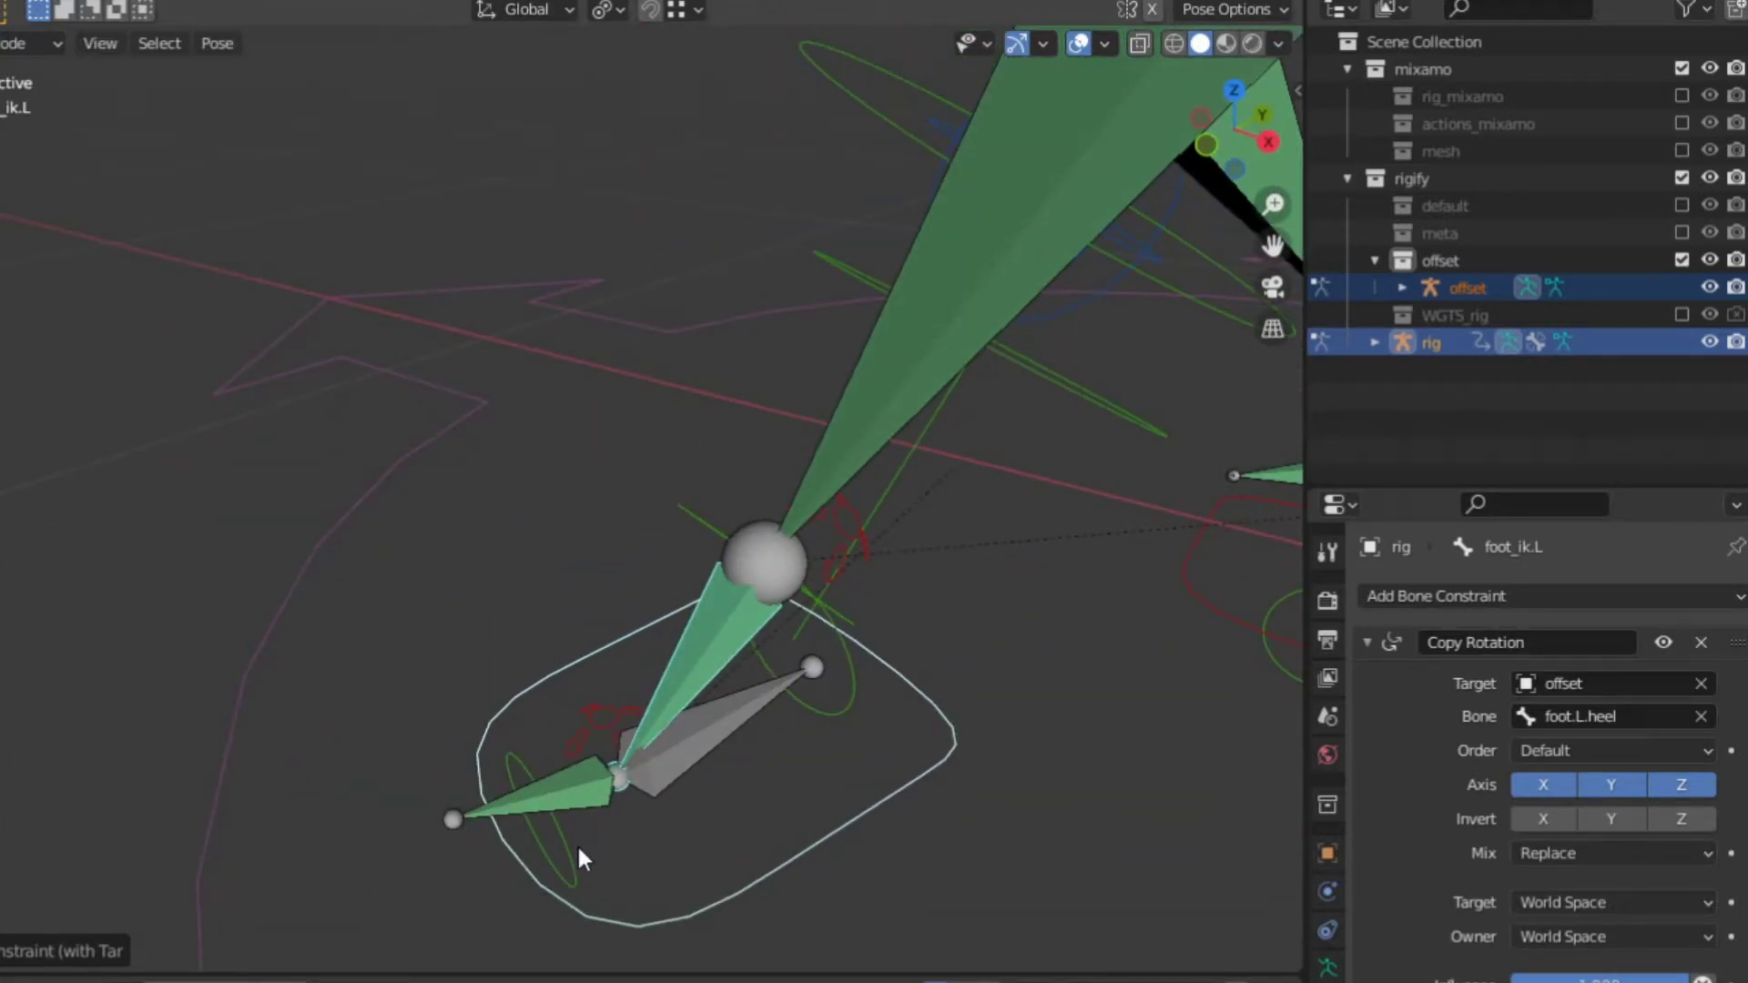
left_click(578, 838)
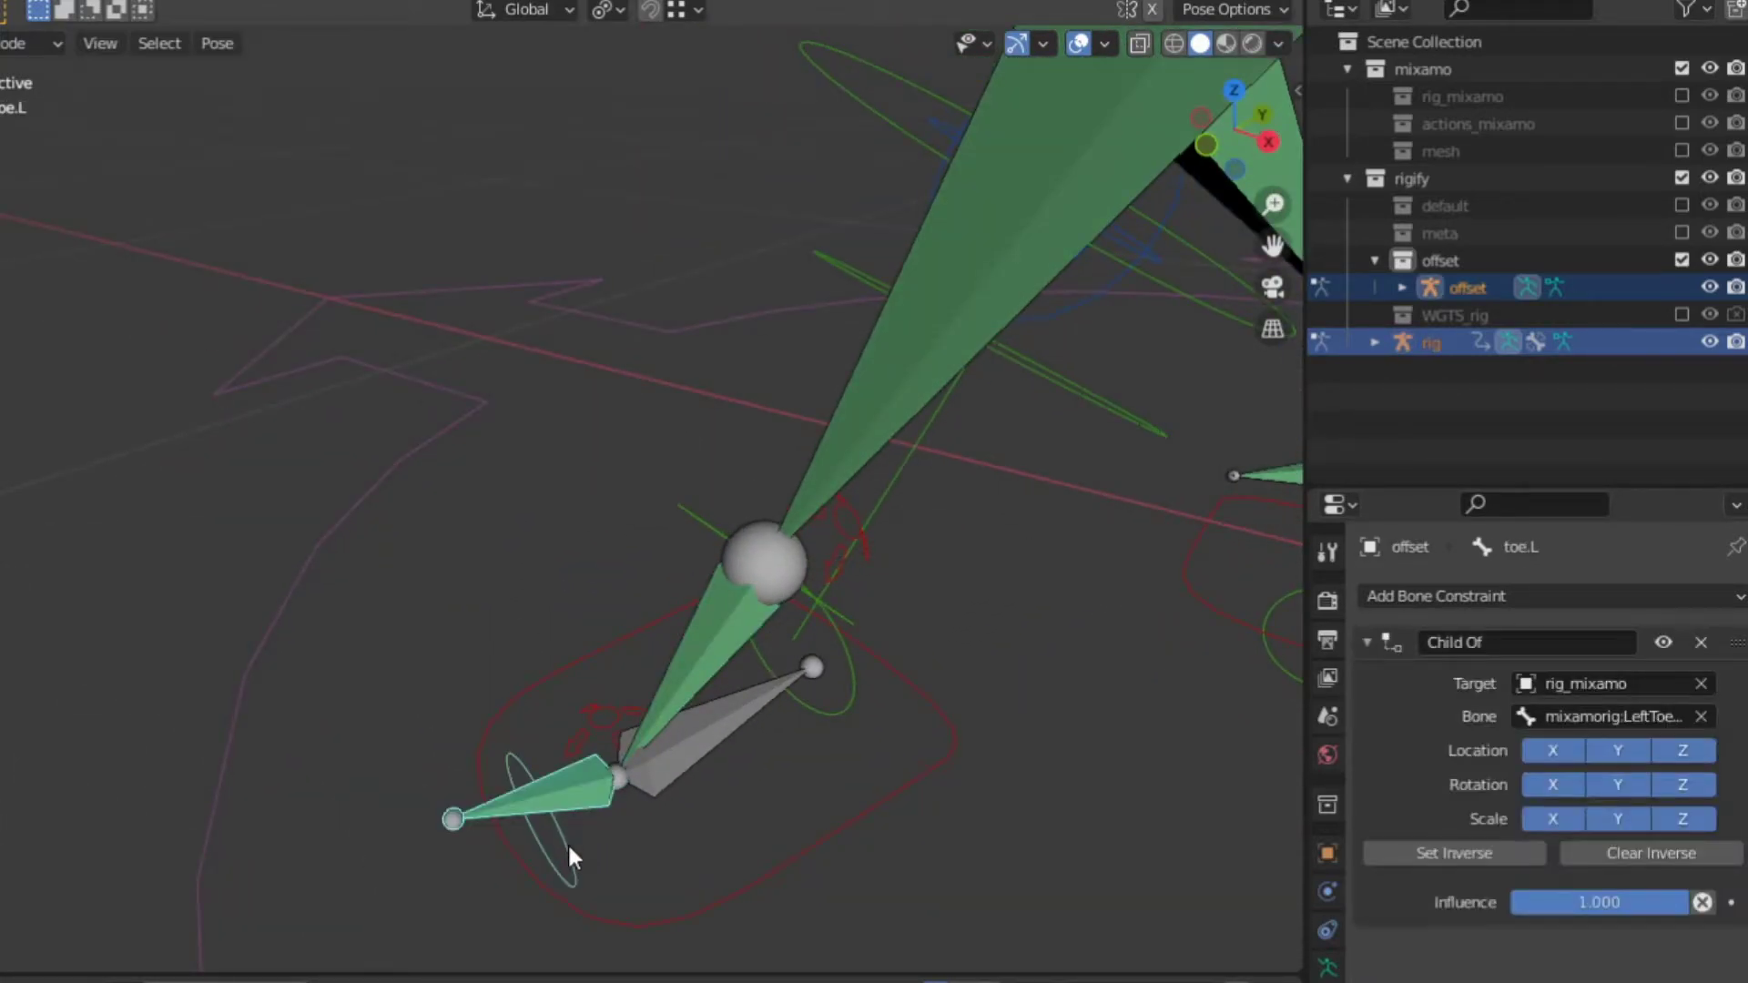
key("shift+ctrl+c")
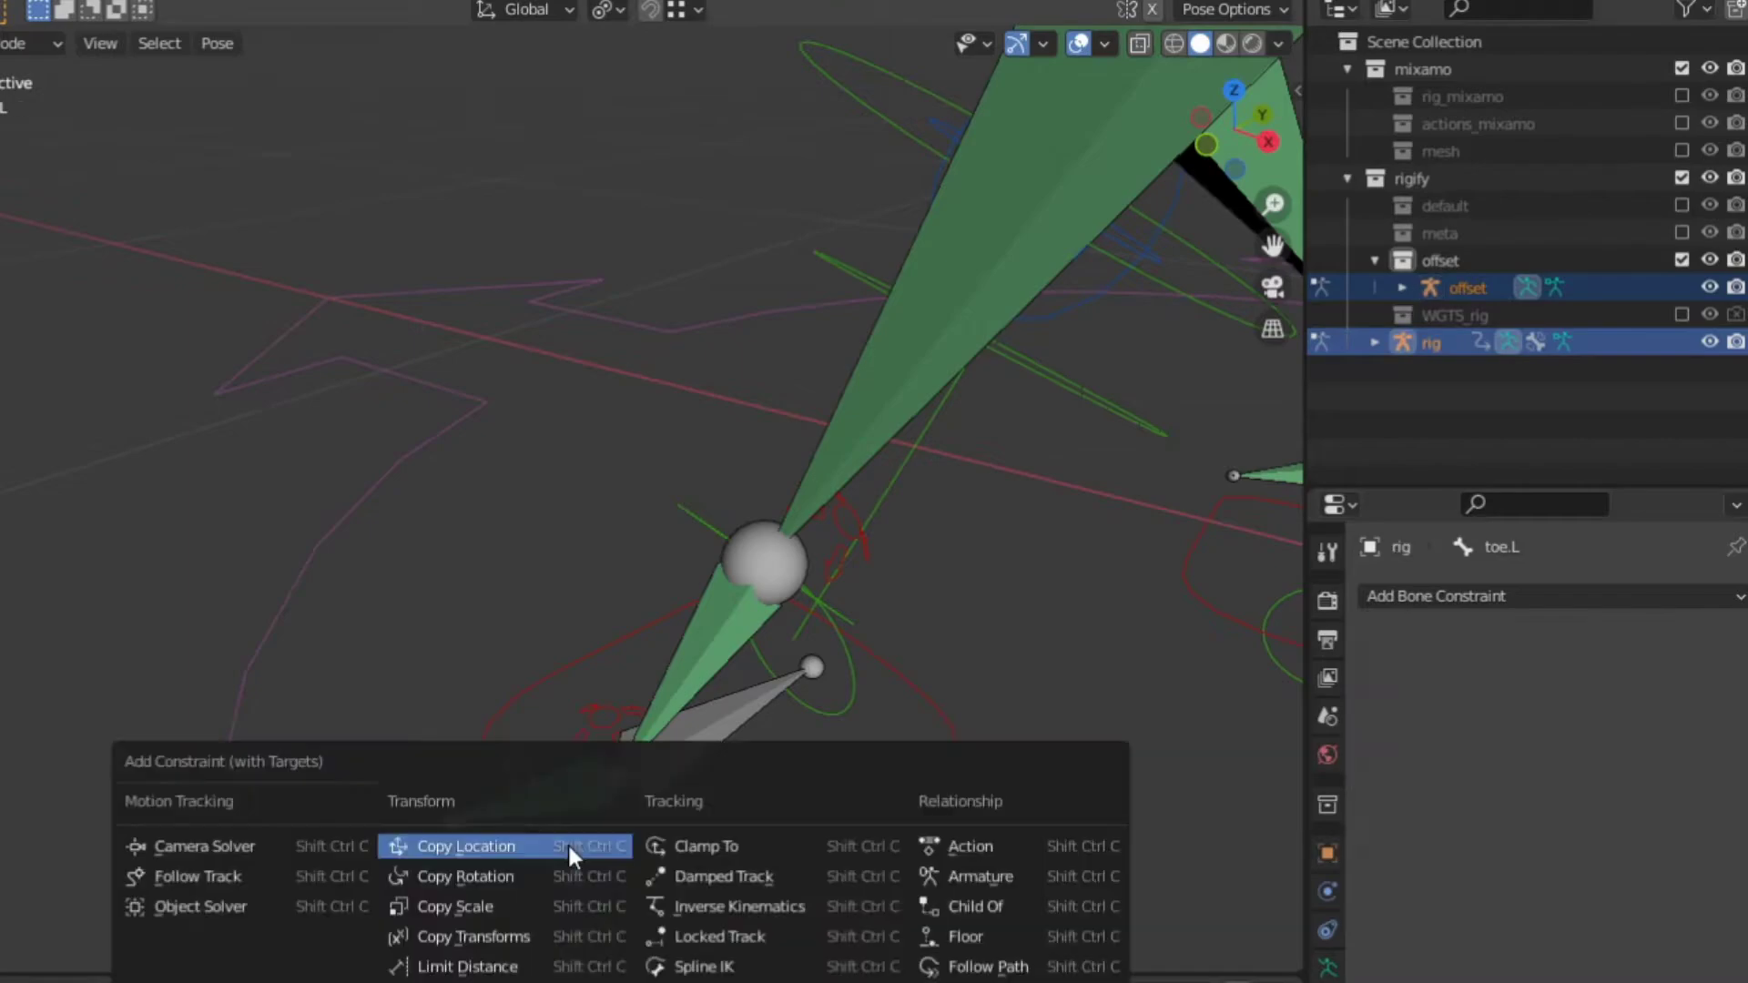
left_click(513, 876)
Step: Constrain the foot_ik.R control with Copy Rotation from the offset foot.R.heel bone and Copy Location from the offset foot.R bone
scroll(511, 874, "down", 3)
middle_click_drag(511, 875, 456, 728)
left_click(814, 583)
left_click(770, 627, "shift")
key("shift+ctrl+c")
left_click(617, 636)
Step: Add a Copy Rotation constraint to the rig's right toe control, targeting the offset armature's right toe bone
scroll(617, 637, "up", 3)
middle_click_drag(618, 637, 550, 601)
scroll(550, 601, "up", 4)
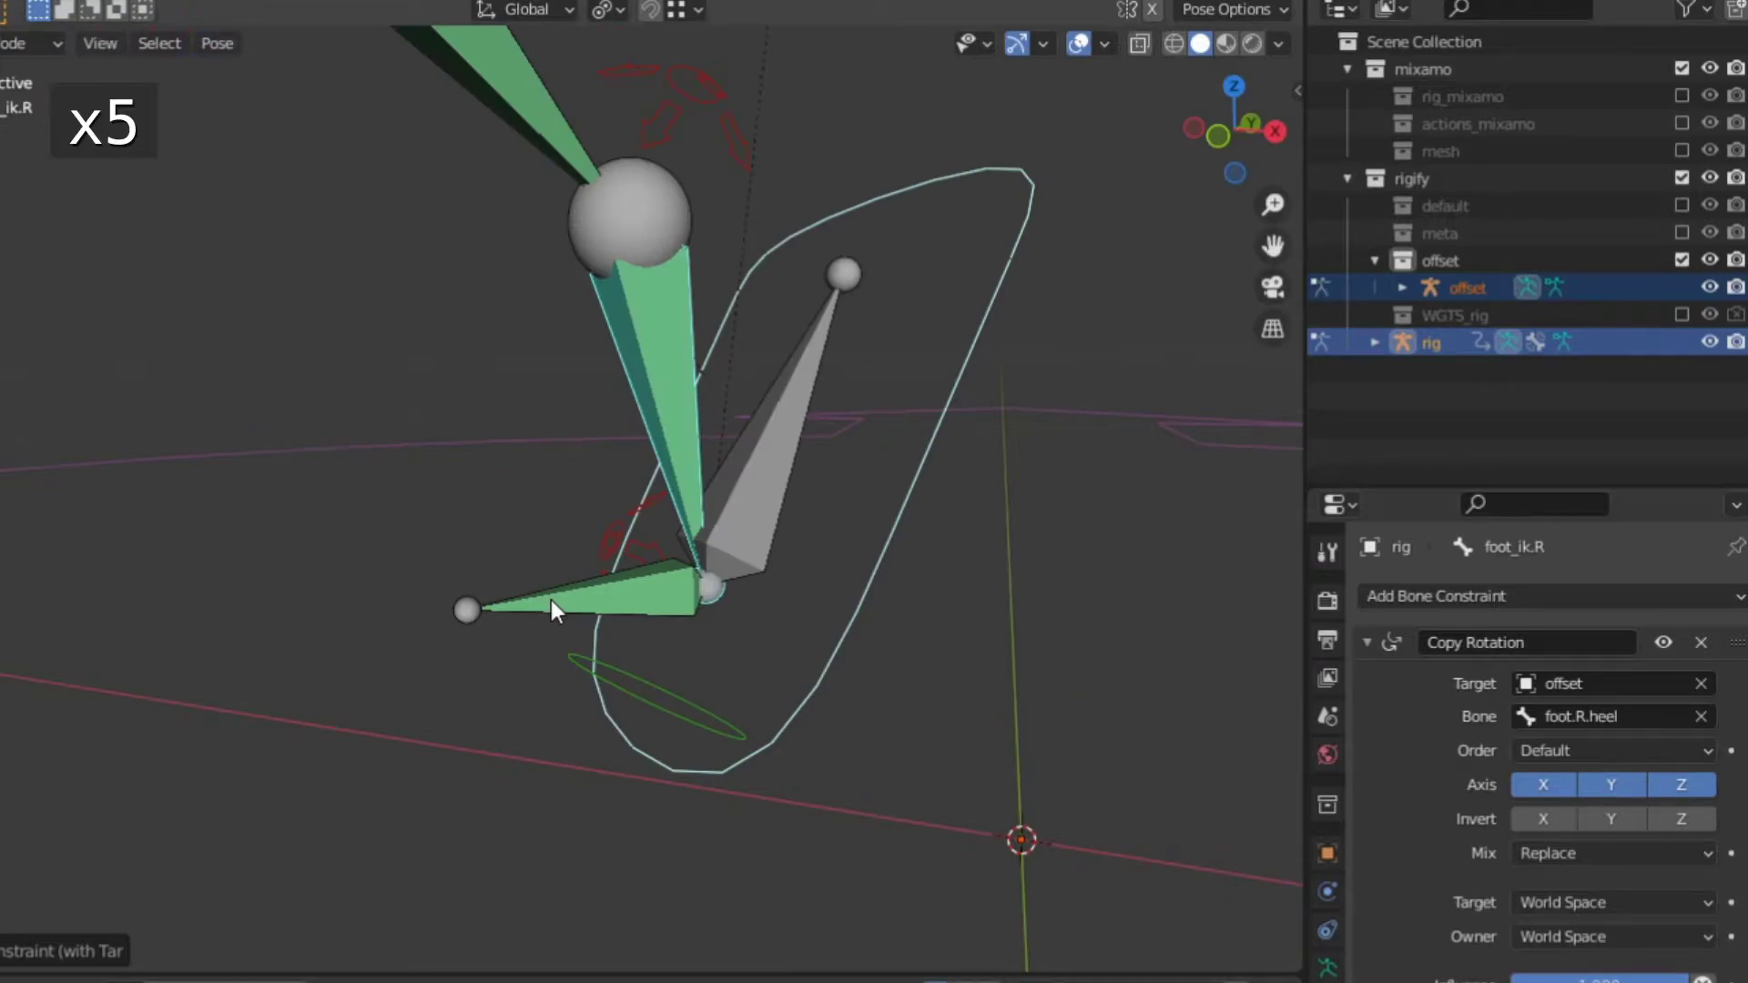
left_click(550, 603)
left_click(665, 715, "shift")
key("shift+ctrl+c")
left_click(559, 739)
Step: Add a Copy Rotation constraint to the thigh_ik.R control, targeting the offset armature's thigh.R bone
scroll(559, 740, "down", 6)
middle_click_drag(559, 739, 619, 458)
left_click(596, 364)
key("ctrl+shift+c")
left_click(632, 550)
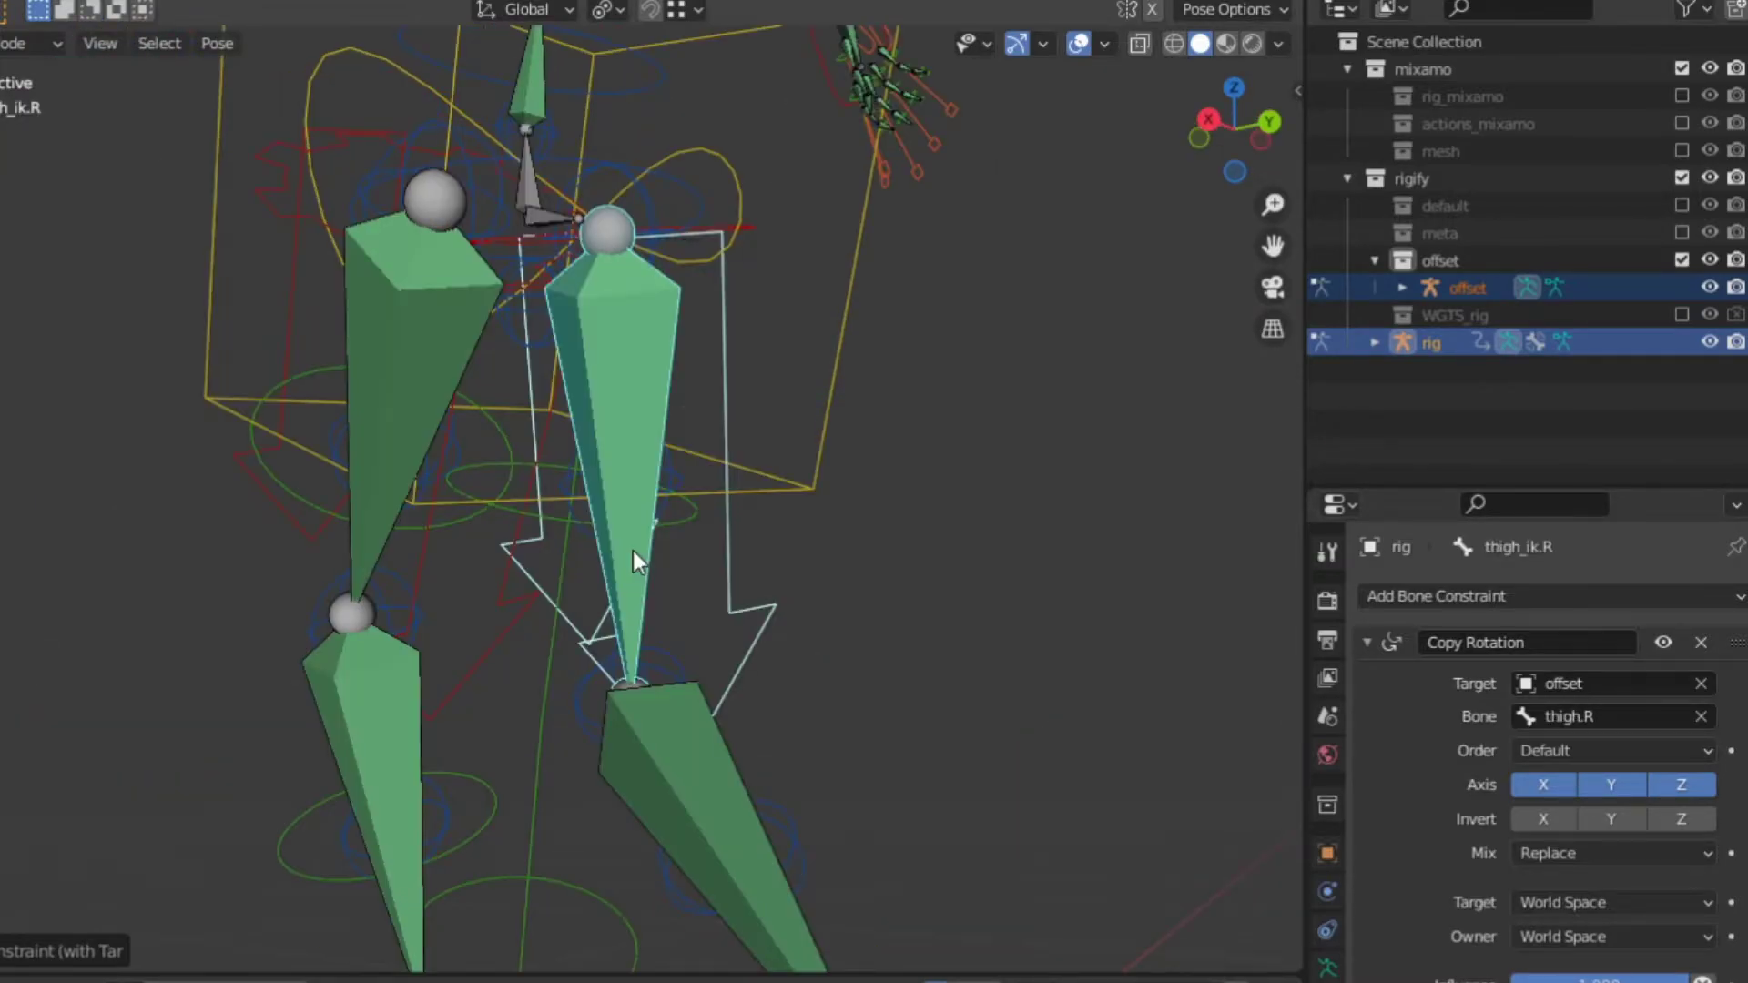
Step: Add Copy Rotation constraints to the right thigh and shin FK controls, targeting the offset armature's thigh.R and shin.R bones
scroll(632, 550, "down", 3)
key("ctrl+shift+c")
left_click(680, 525)
key("ctrl+shift+c")
left_click(619, 598)
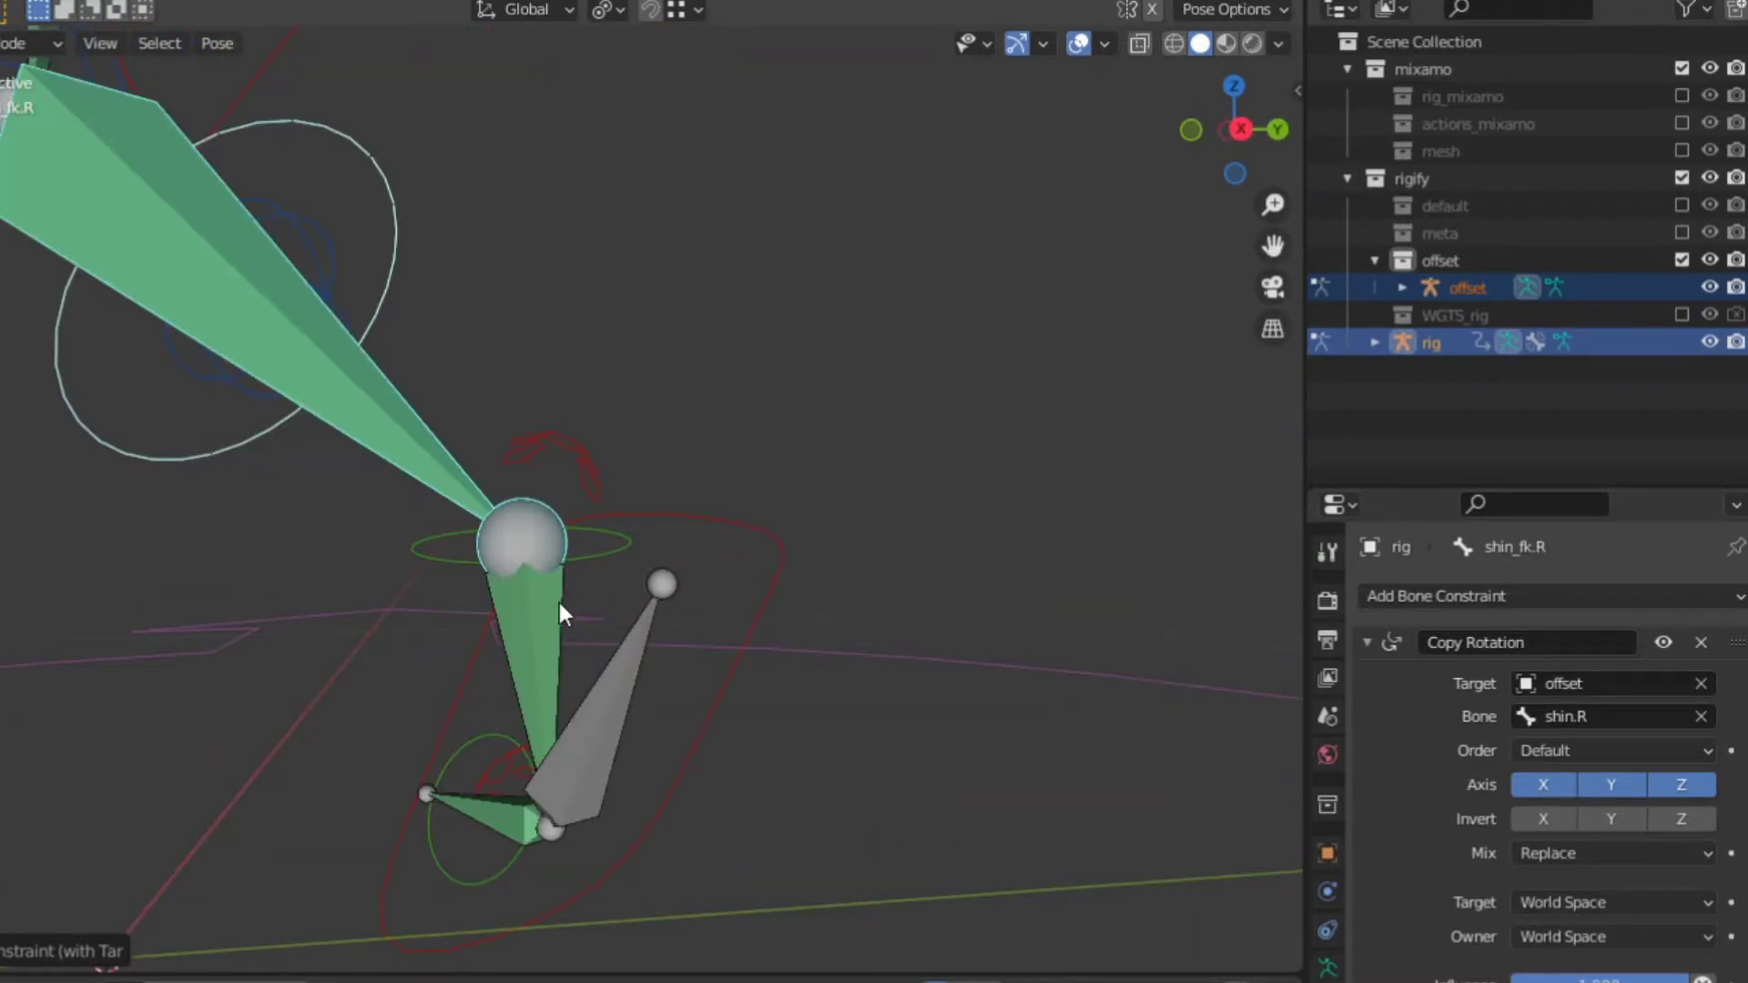
Step: Add a Copy Rotation constraint to the foot_fk.R control, targeting the offset armature's foot.R bone
left_click(625, 544)
left_click(627, 550)
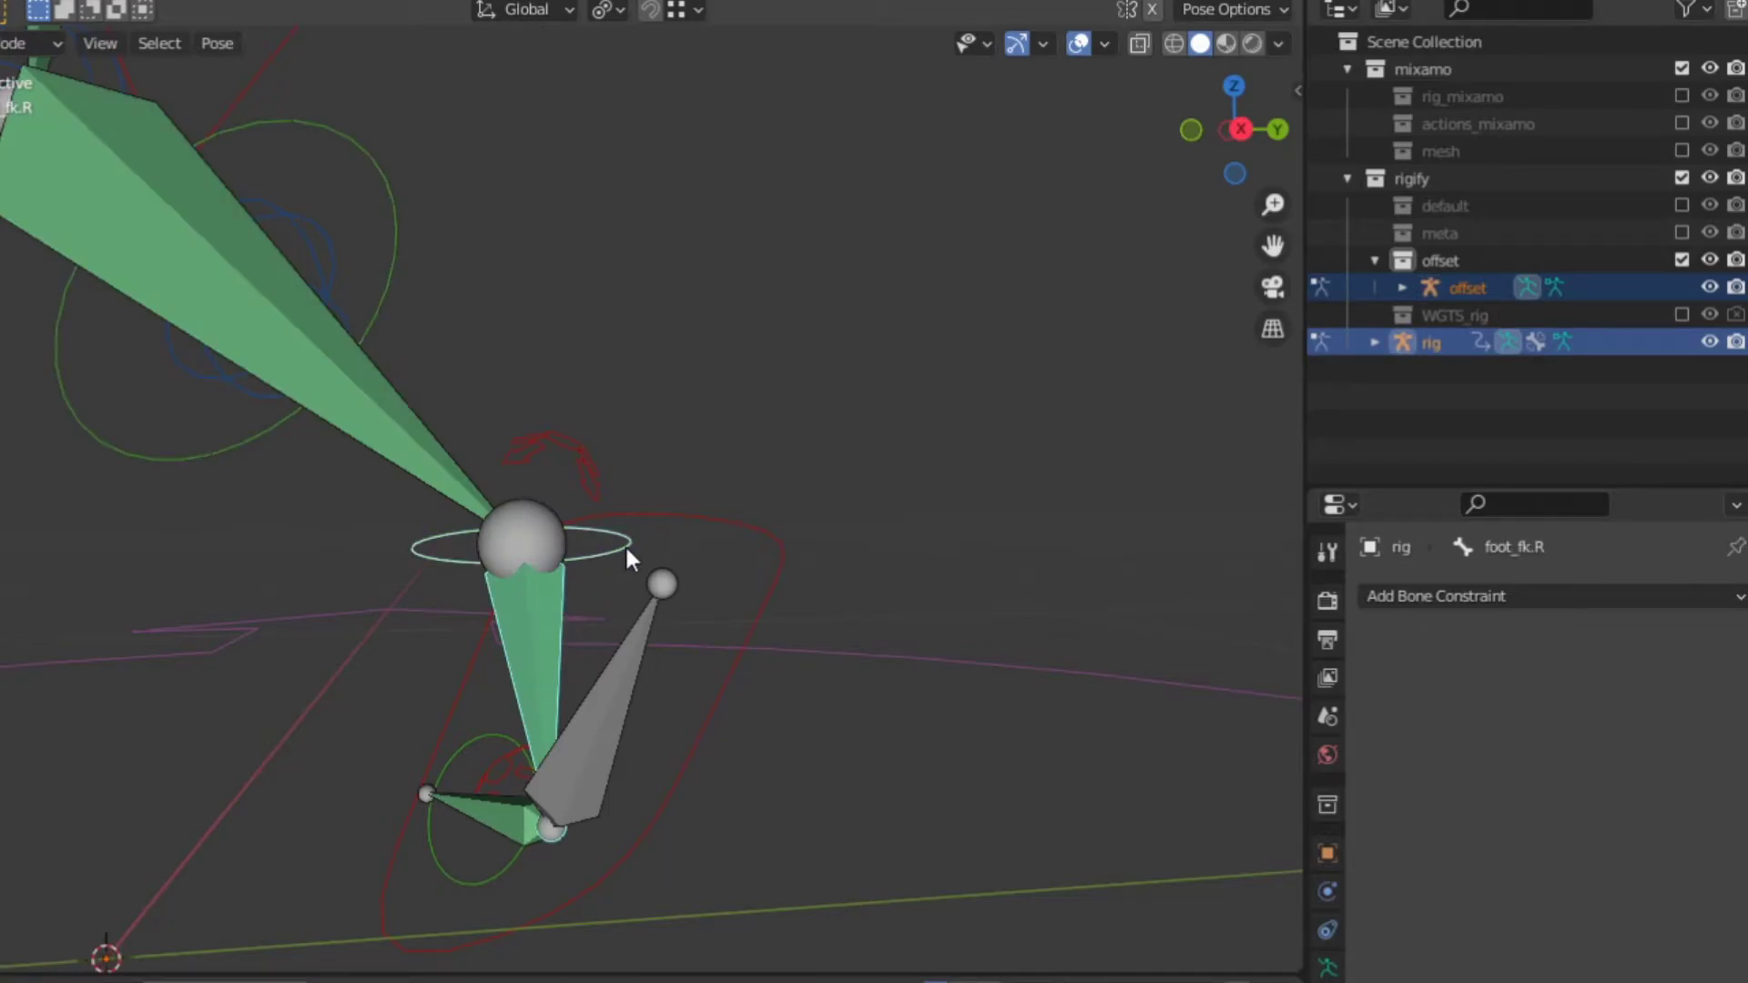
key("ctrl+shift+c")
left_click(627, 550)
Step: Select all the bones and save the project file
scroll(718, 573, "down", 5)
middle_click_drag(717, 574, 474, 608)
scroll(546, 623, "up", 3)
middle_click_drag(606, 630, 940, 593)
scroll(737, 608, "down", 3)
key("ctrl+s")
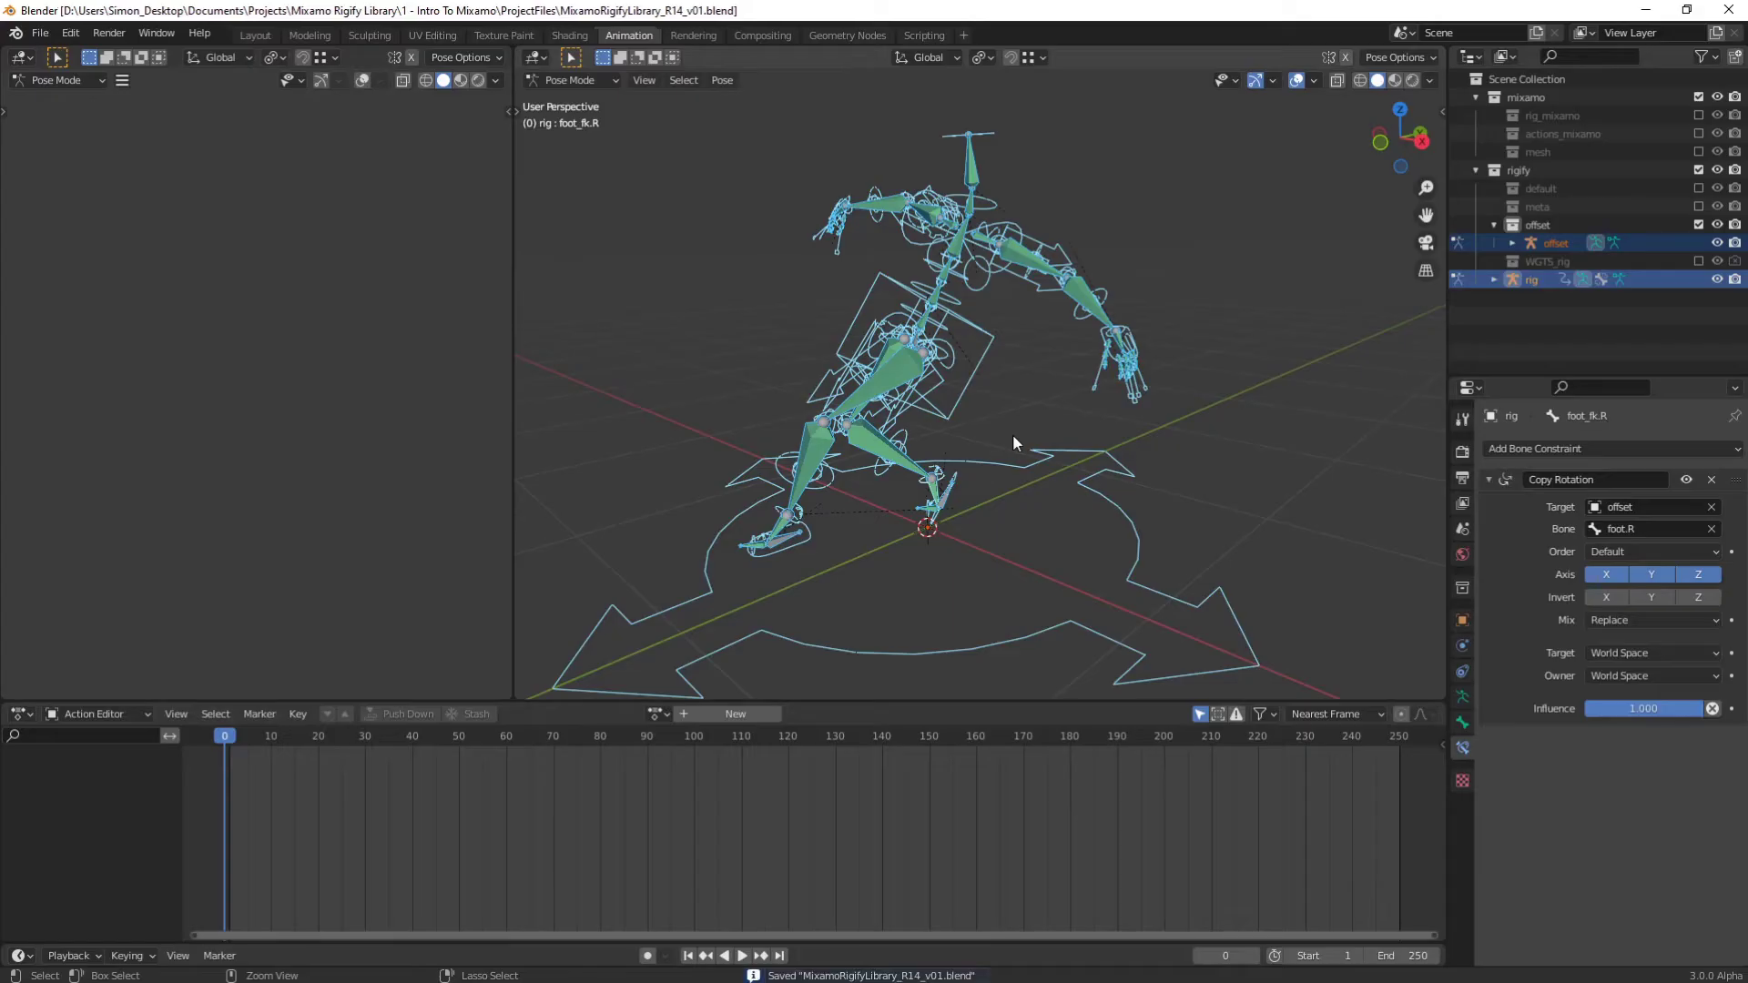
Step: Set the end frame to 175 and create a new action named DanceTest_01 for the rig
left_click(1294, 956)
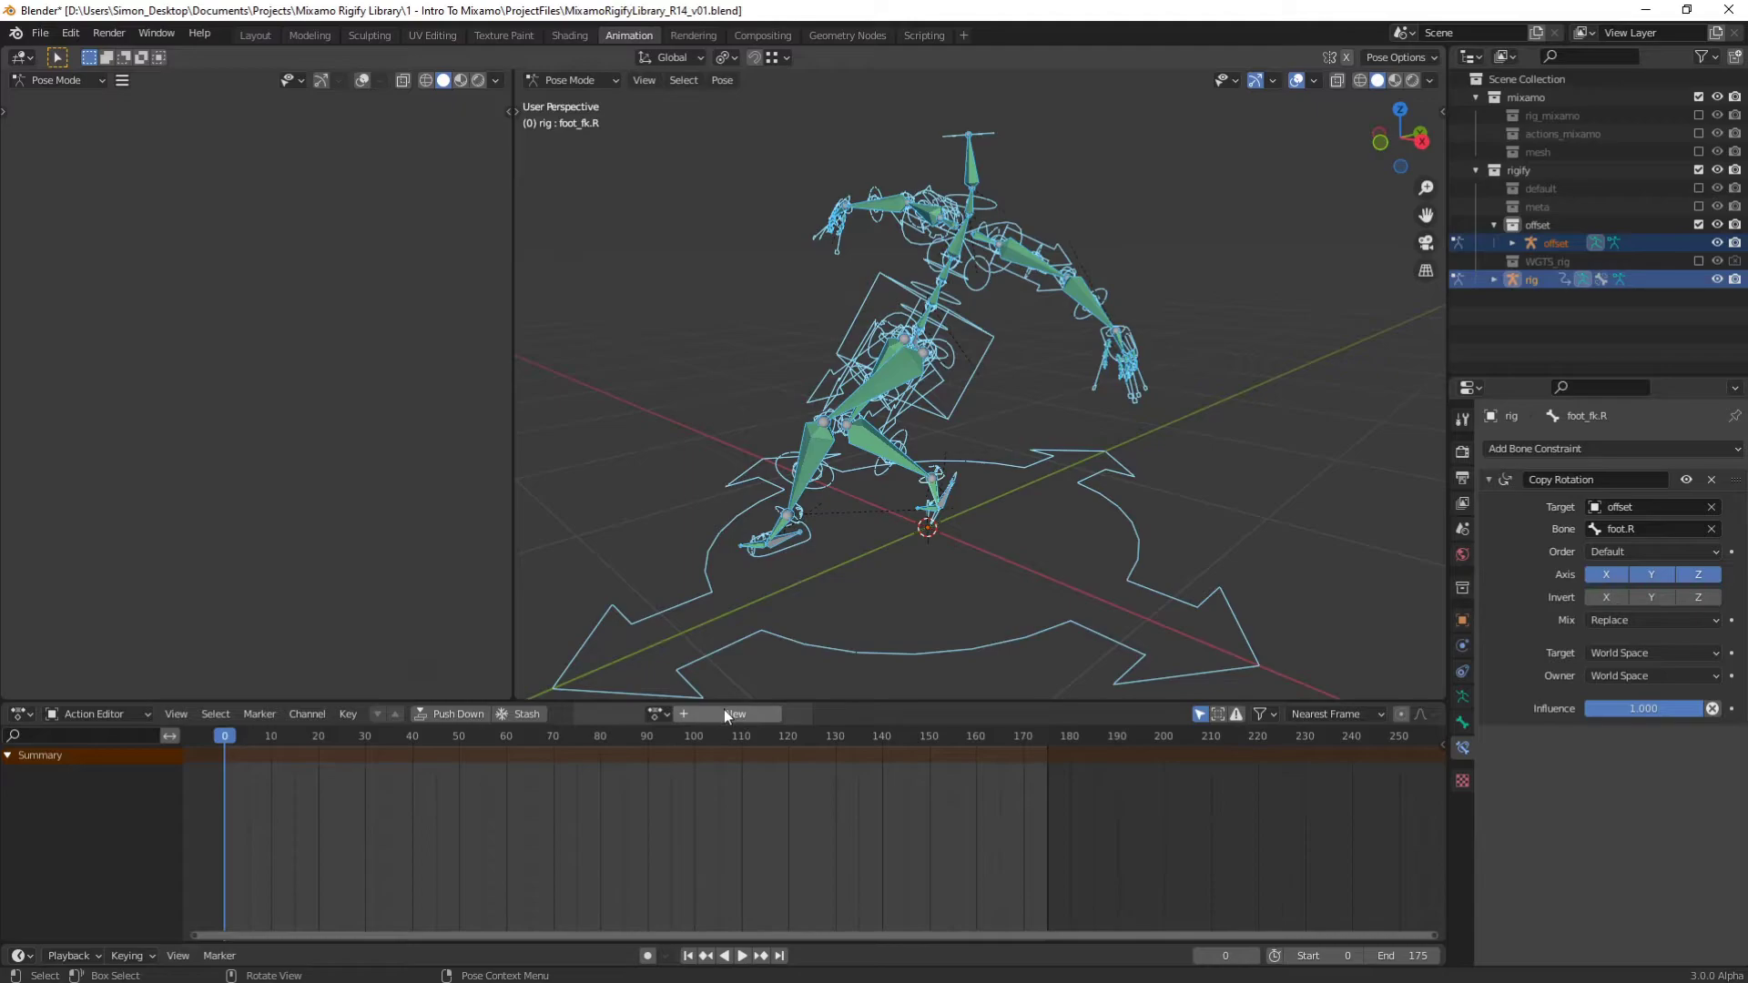
left_click(725, 716)
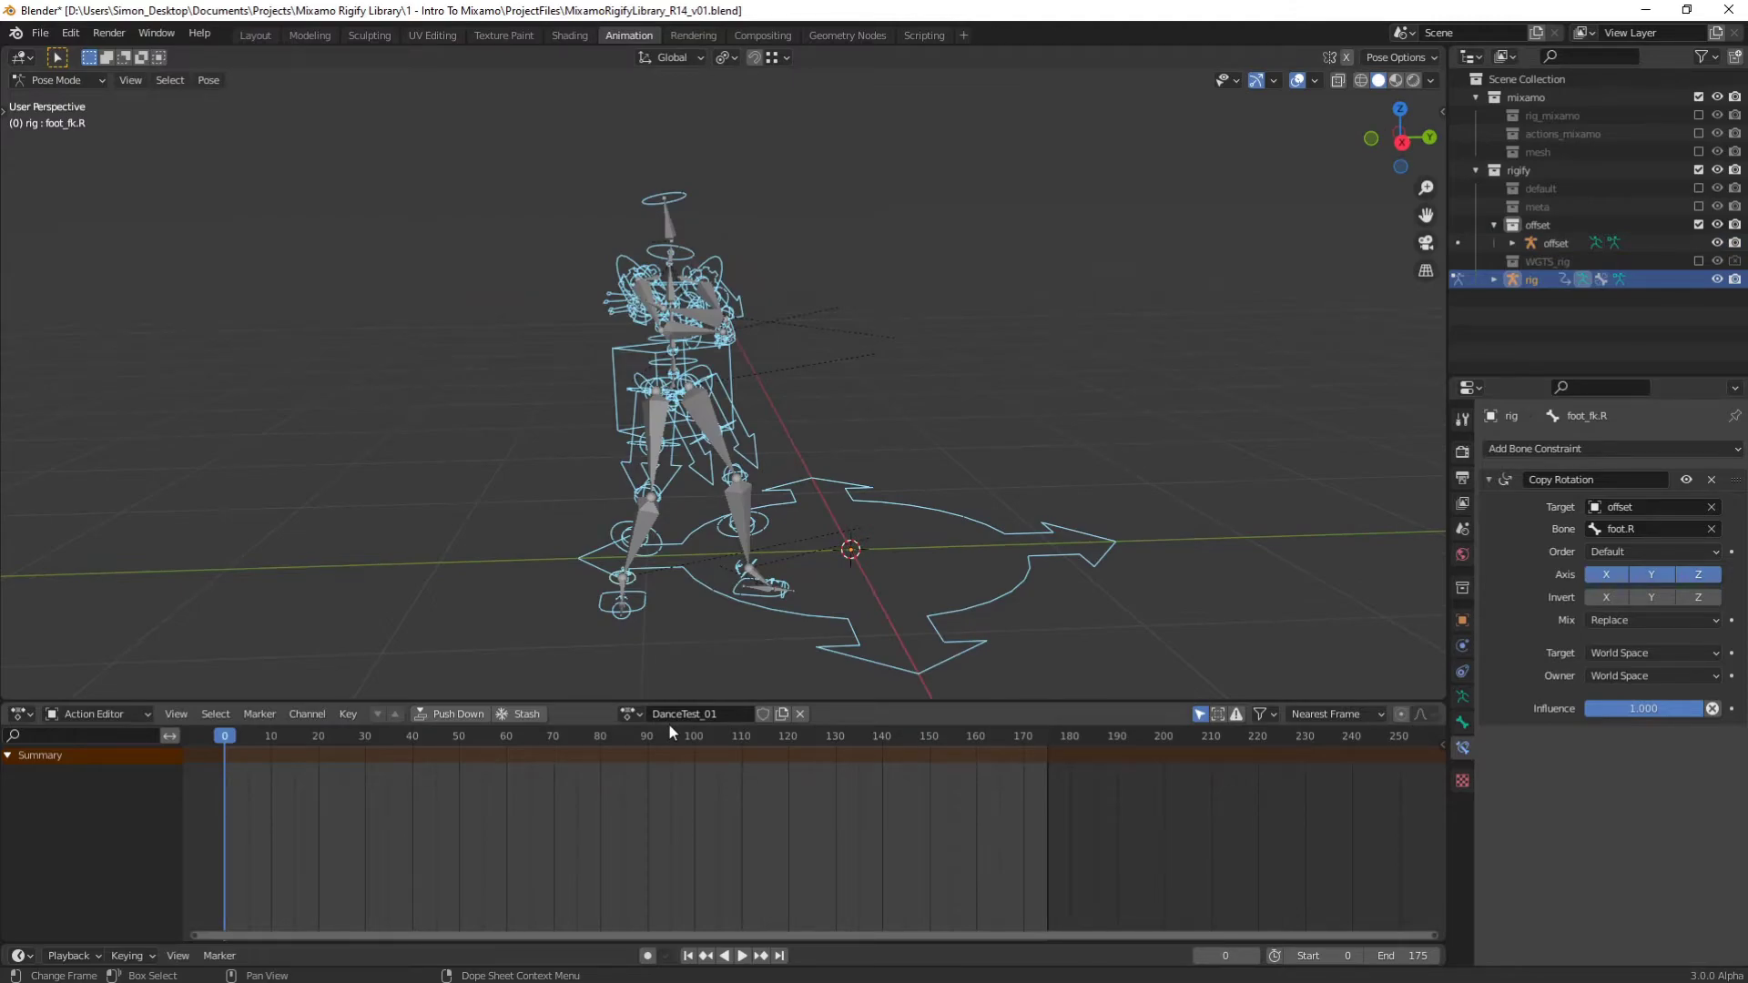
Step: Bake the constrained motion of all the rig's bones into the DanceTest_01 action for frames 0 to 175
left_click(208, 80)
mouse_move(264, 138)
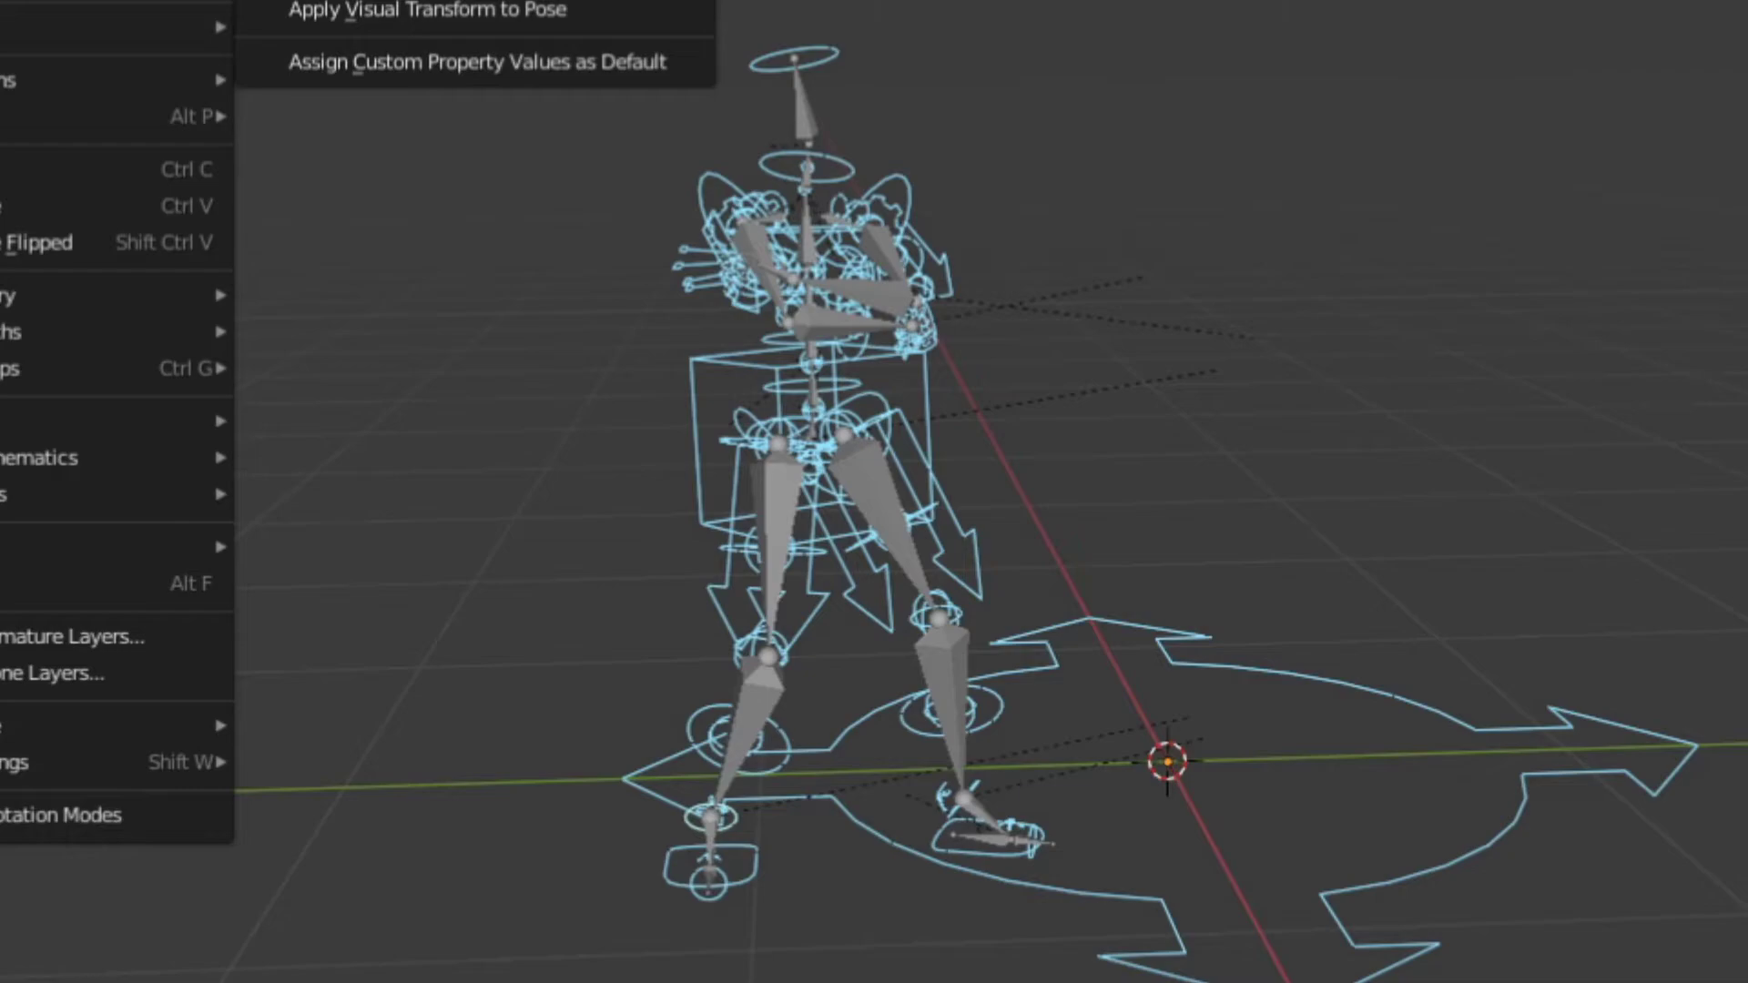
mouse_move(137, 27)
left_click(378, 186)
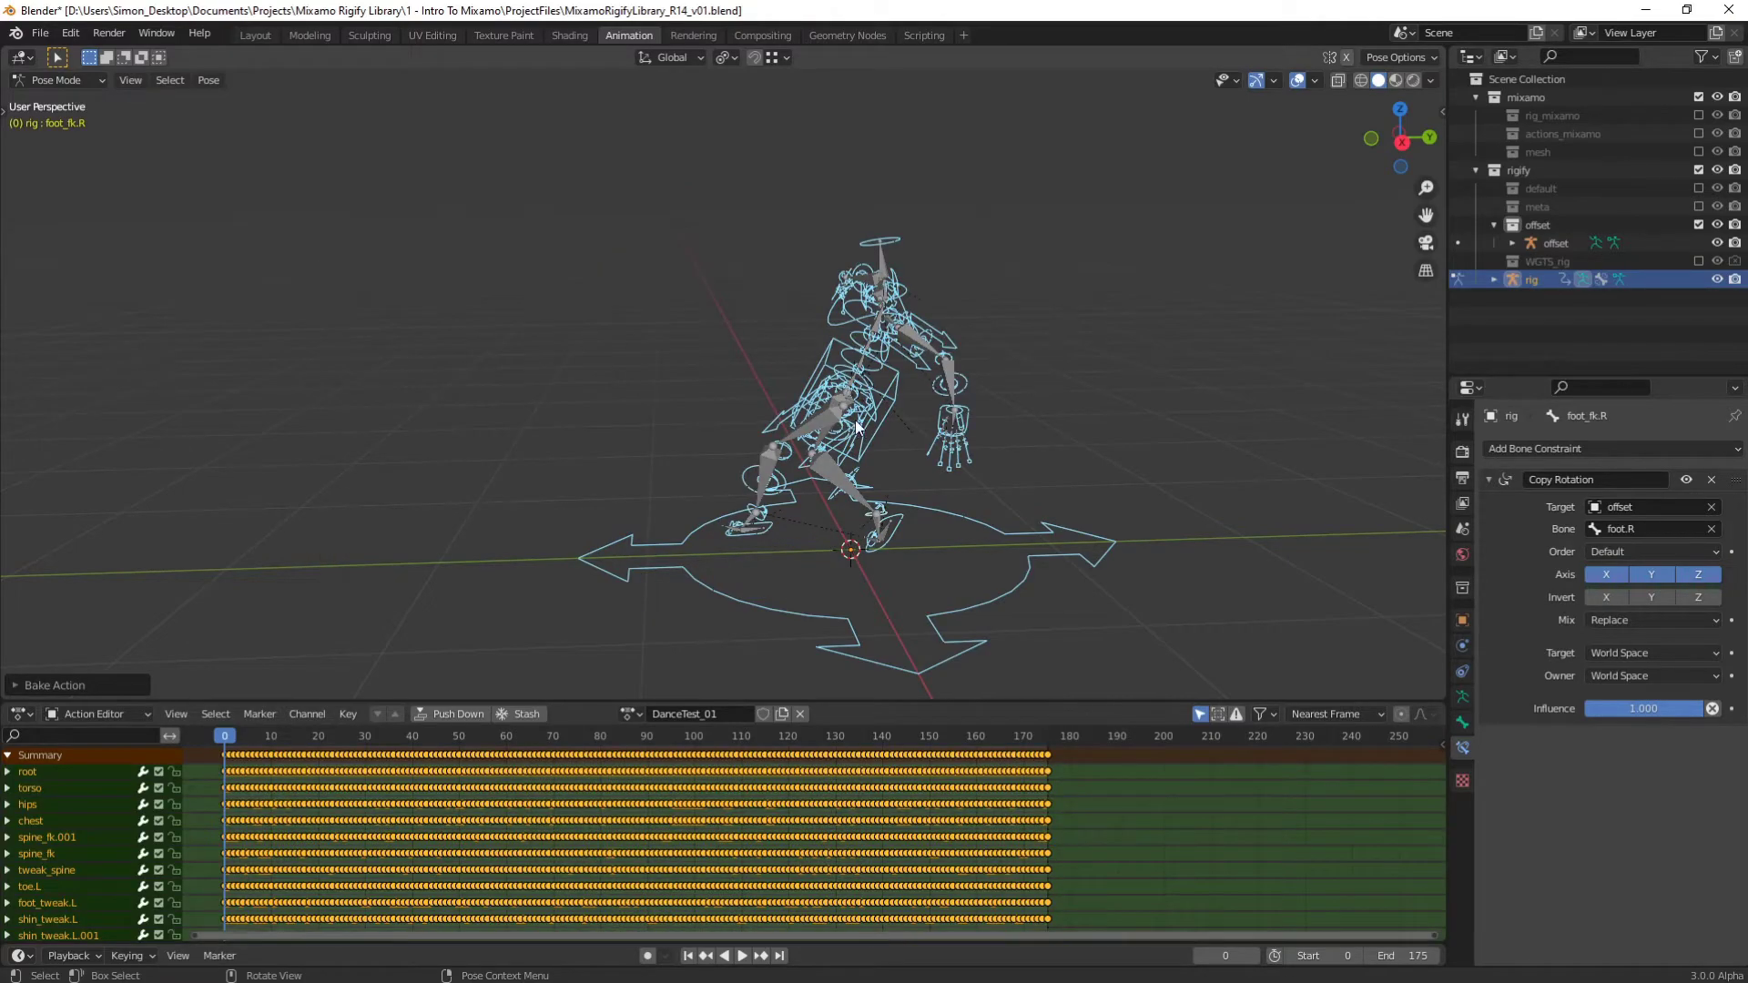
Step: Play back the baked animation and inspect the rig's motion from different angles
middle_click_drag(848, 426, 1057, 418)
key("space")
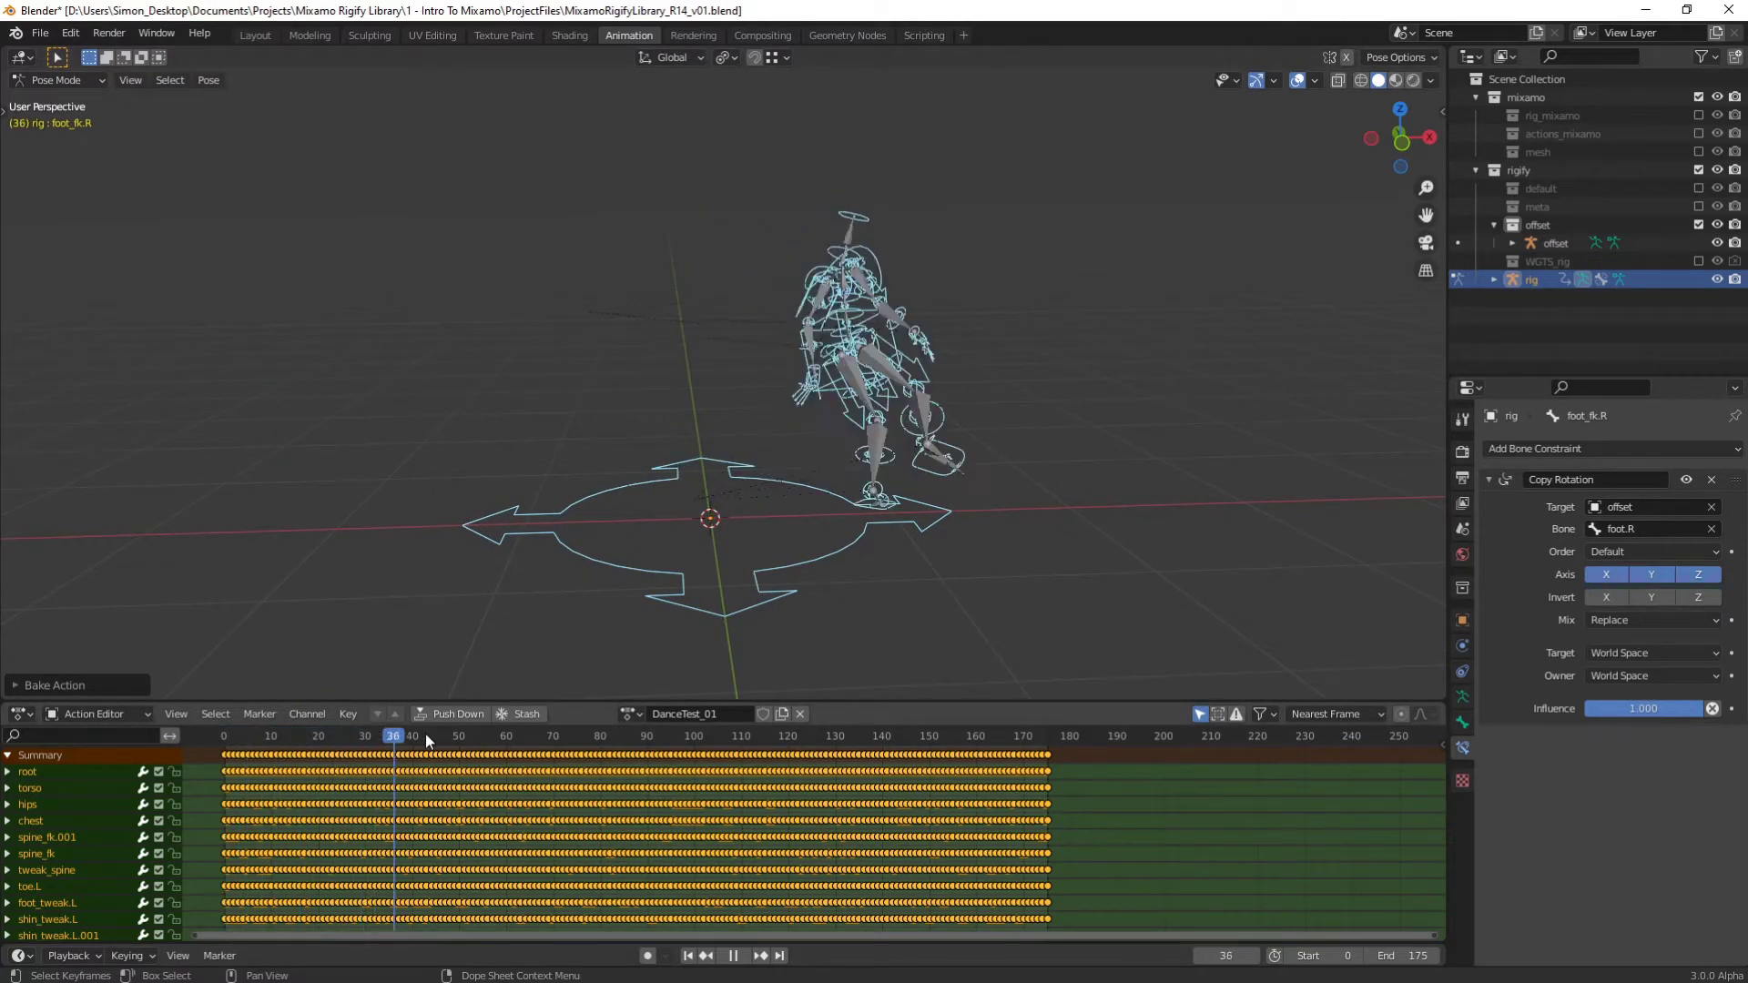
key("Escape")
middle_click_drag(872, 381, 768, 438)
scroll(863, 414, "up", 3)
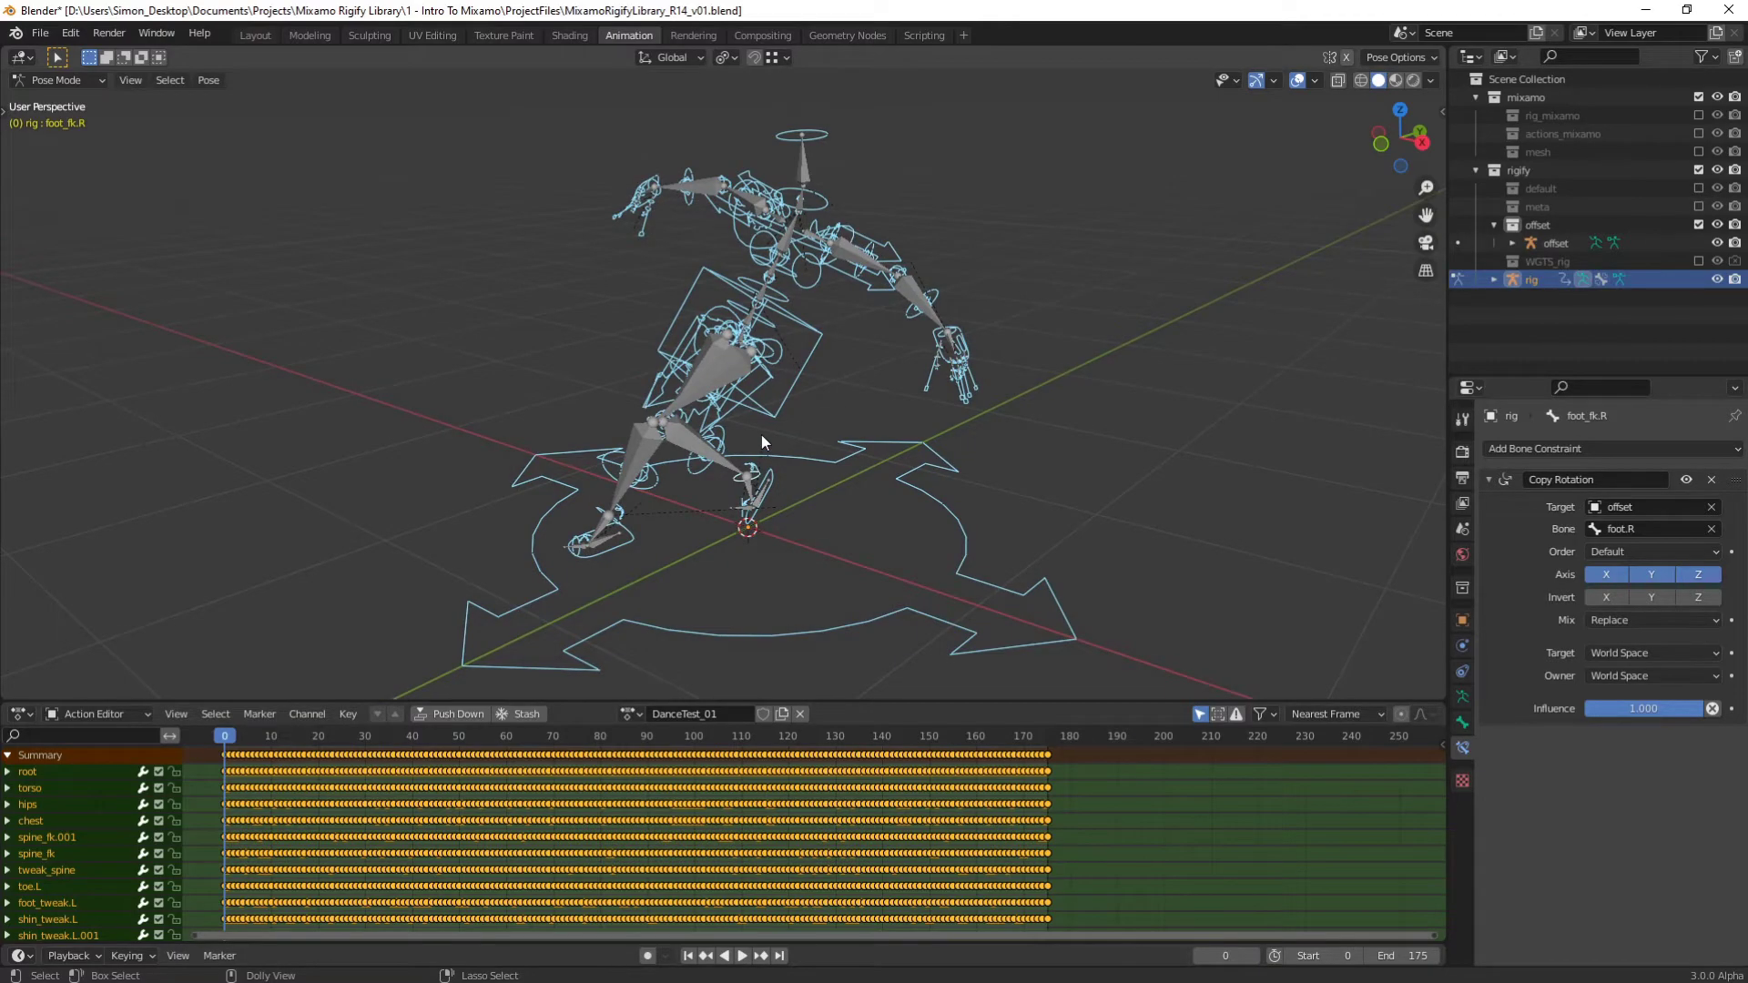
Step: Save the project as a new version named MixamoRigifyLibrary_R14_v02.blend
key("ctrl+shift+s")
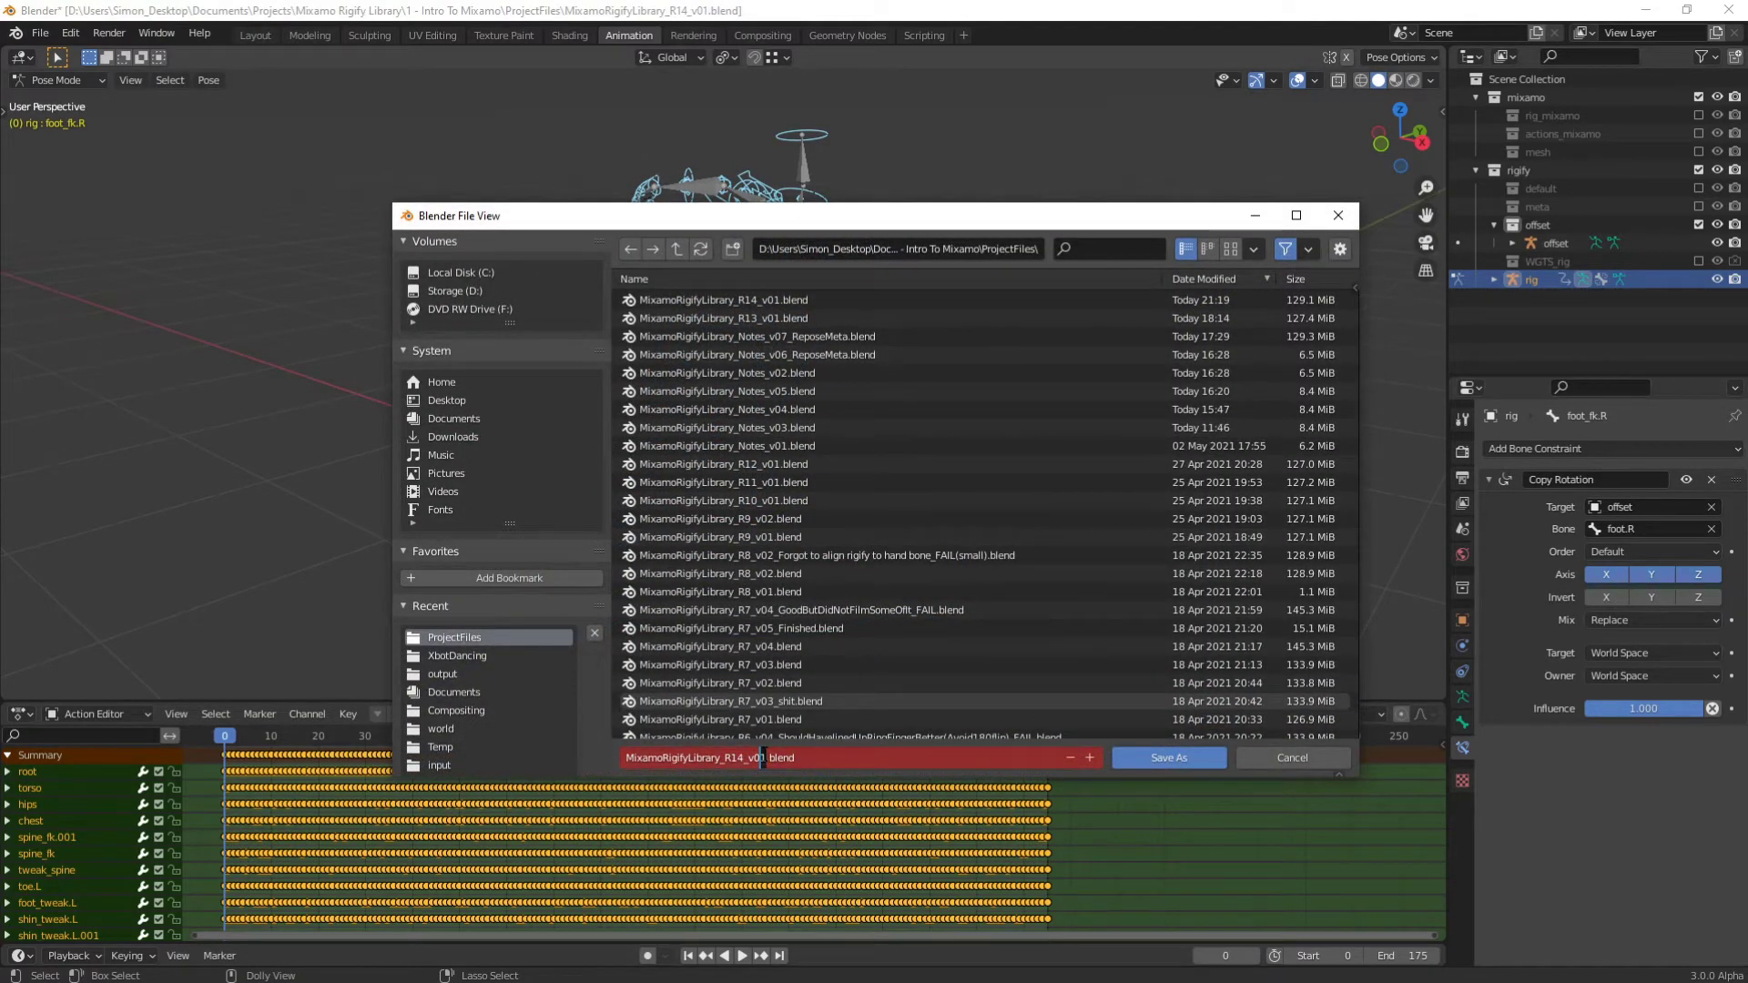
left_click(1166, 758)
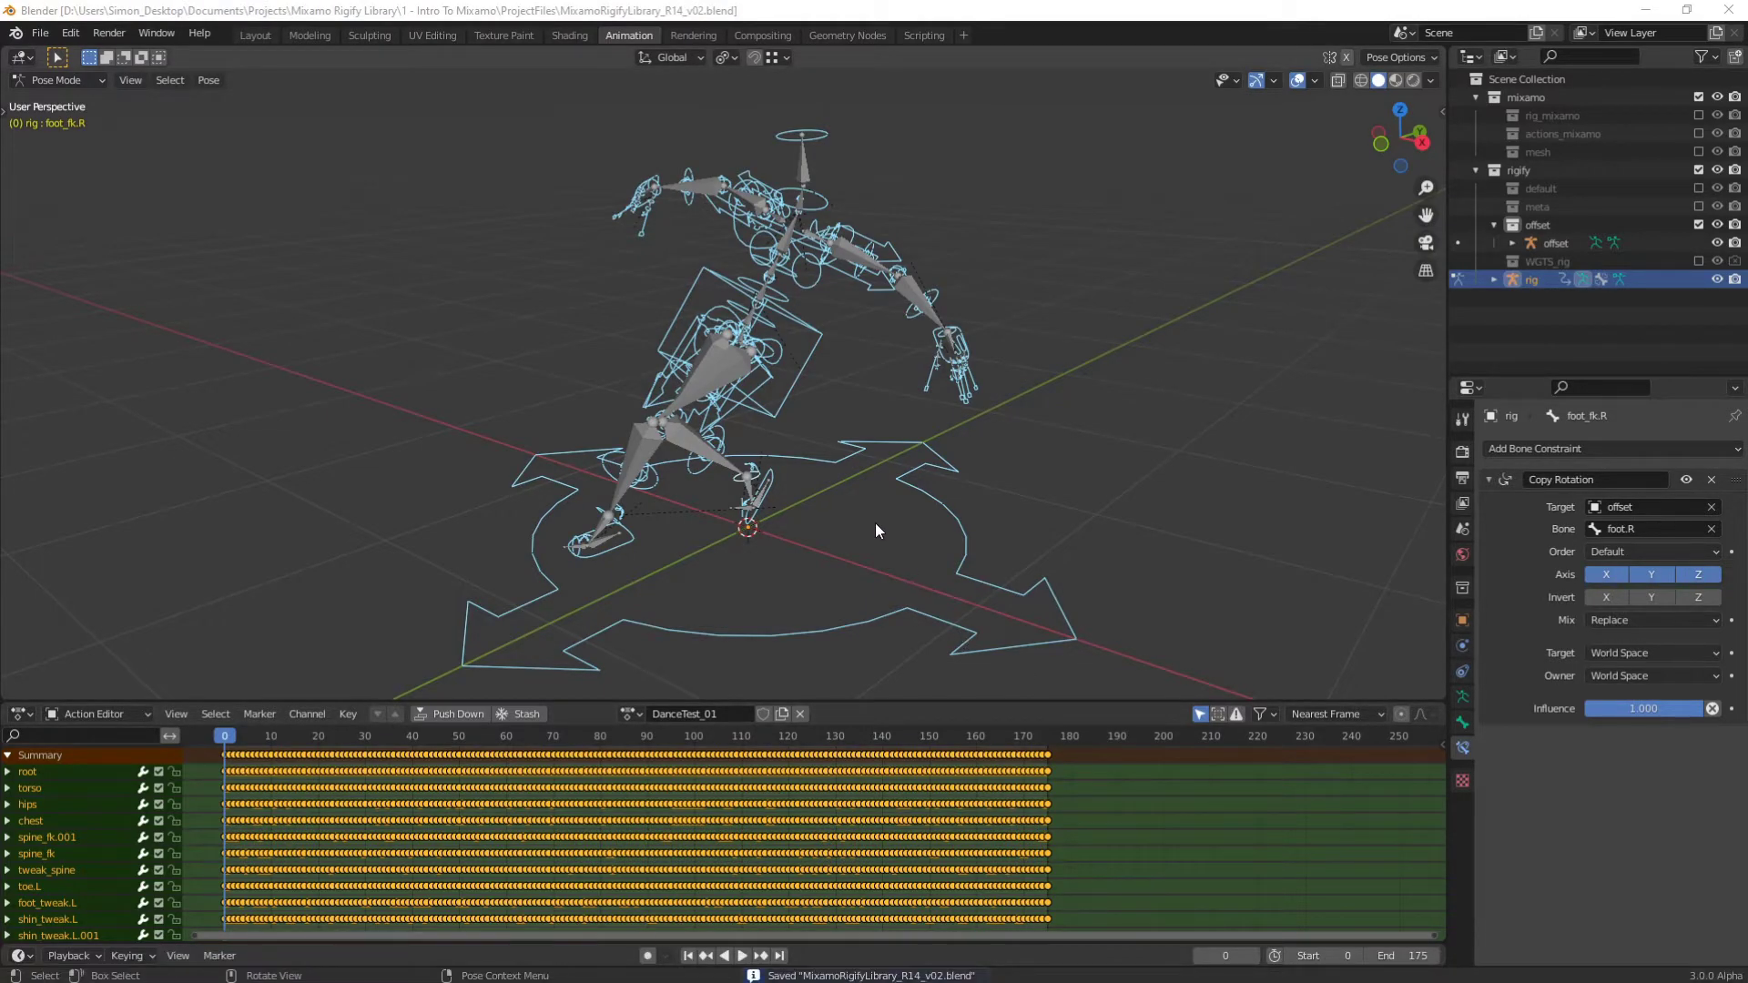
Step: In a new Blender session, replace the default cube with a Human (Meta-Rig) armature
right_click(1331, 970)
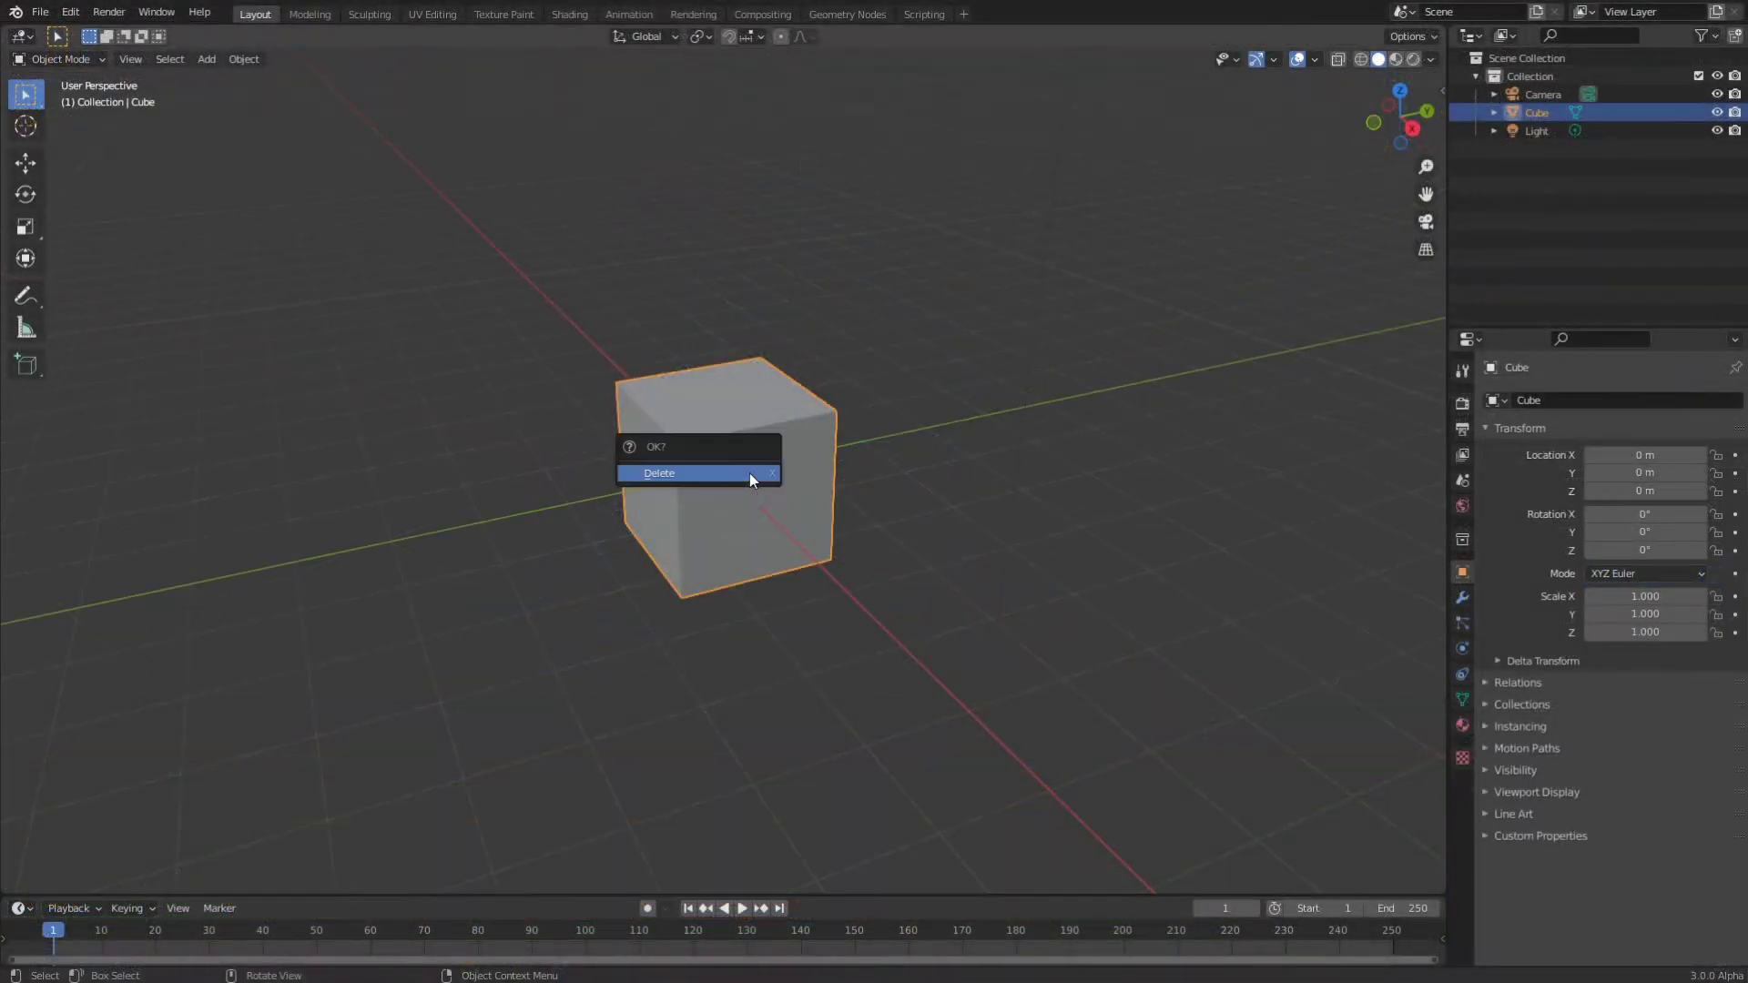
left_click(750, 472)
left_click(208, 60)
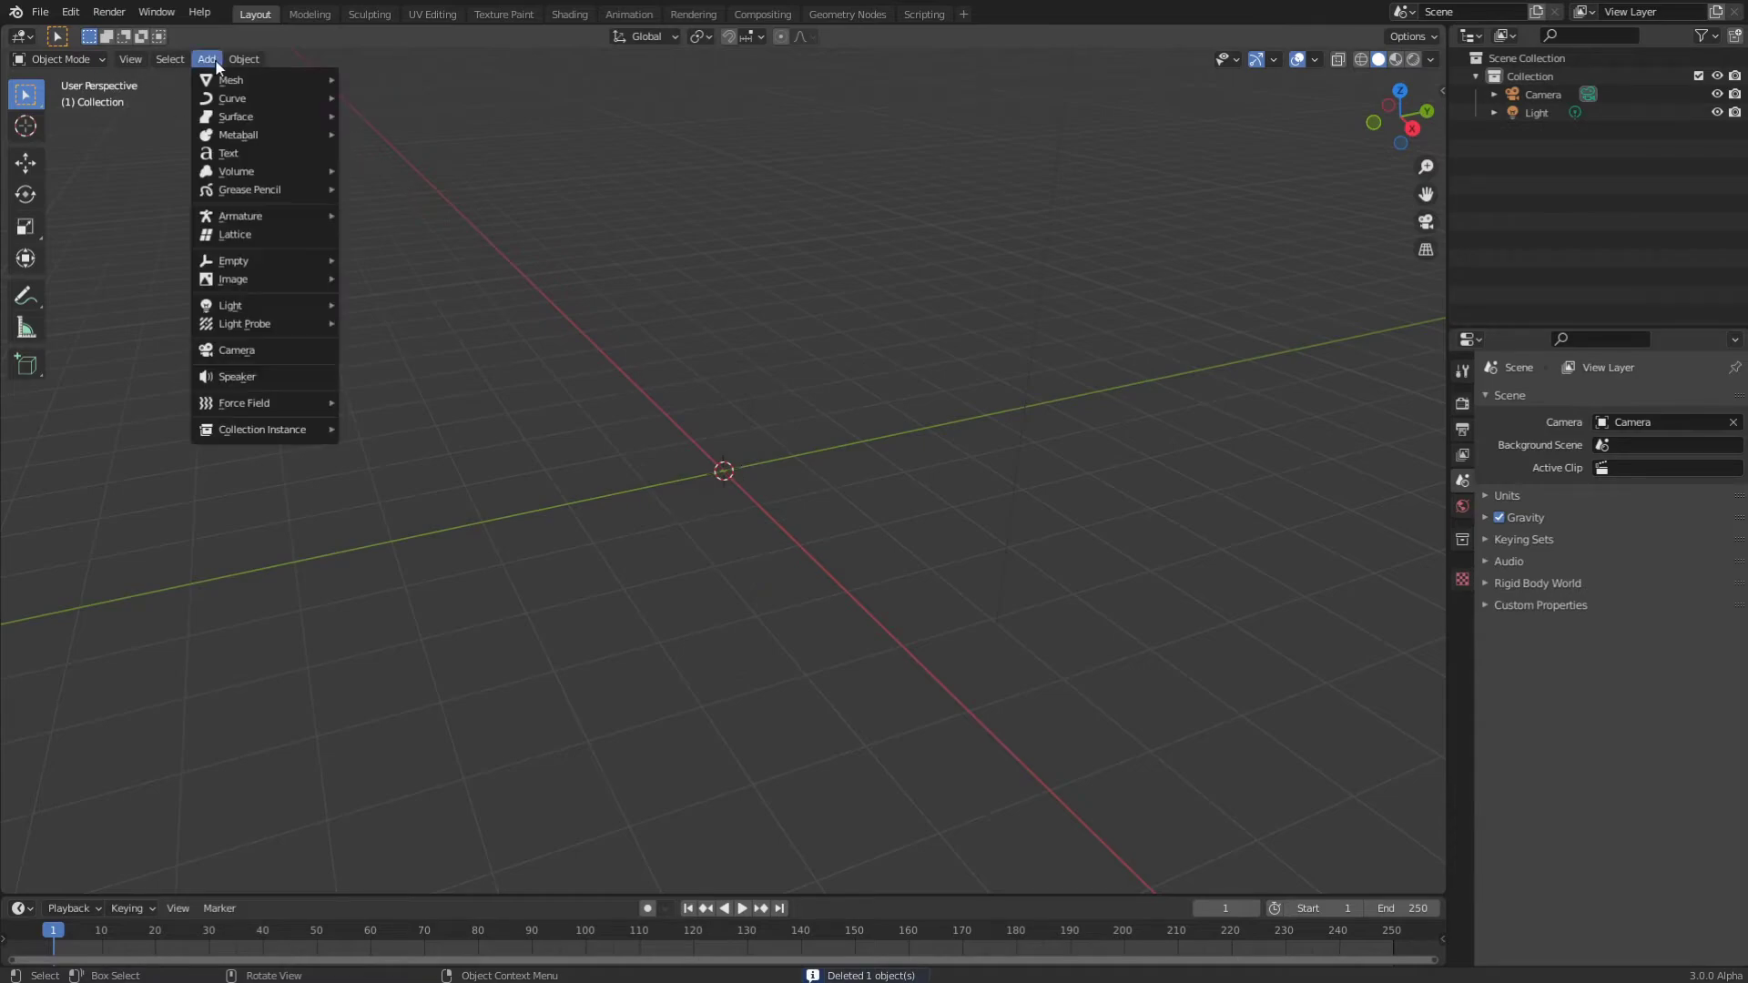
mouse_move(255, 217)
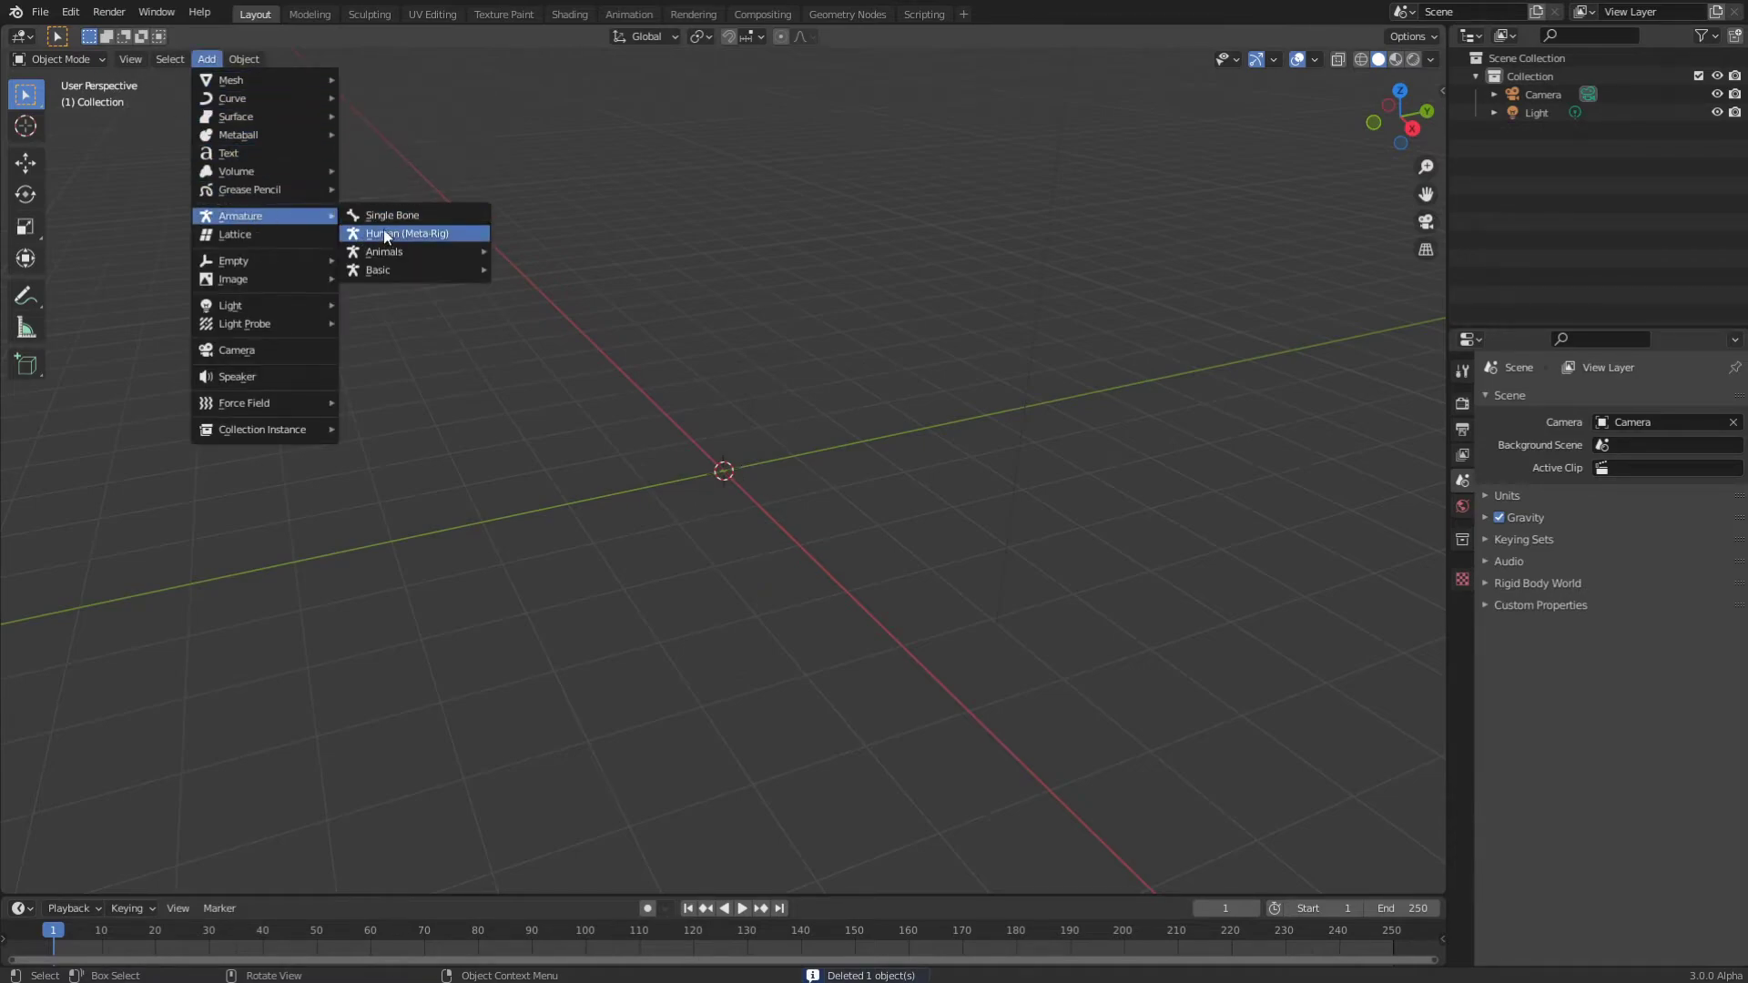
left_click(389, 228)
key("KP_Decimal")
middle_click_drag(727, 344, 834, 341)
Step: Edit the metarig and move the joint at the base of spine.003 slightly downward in the right side view
key("Tab")
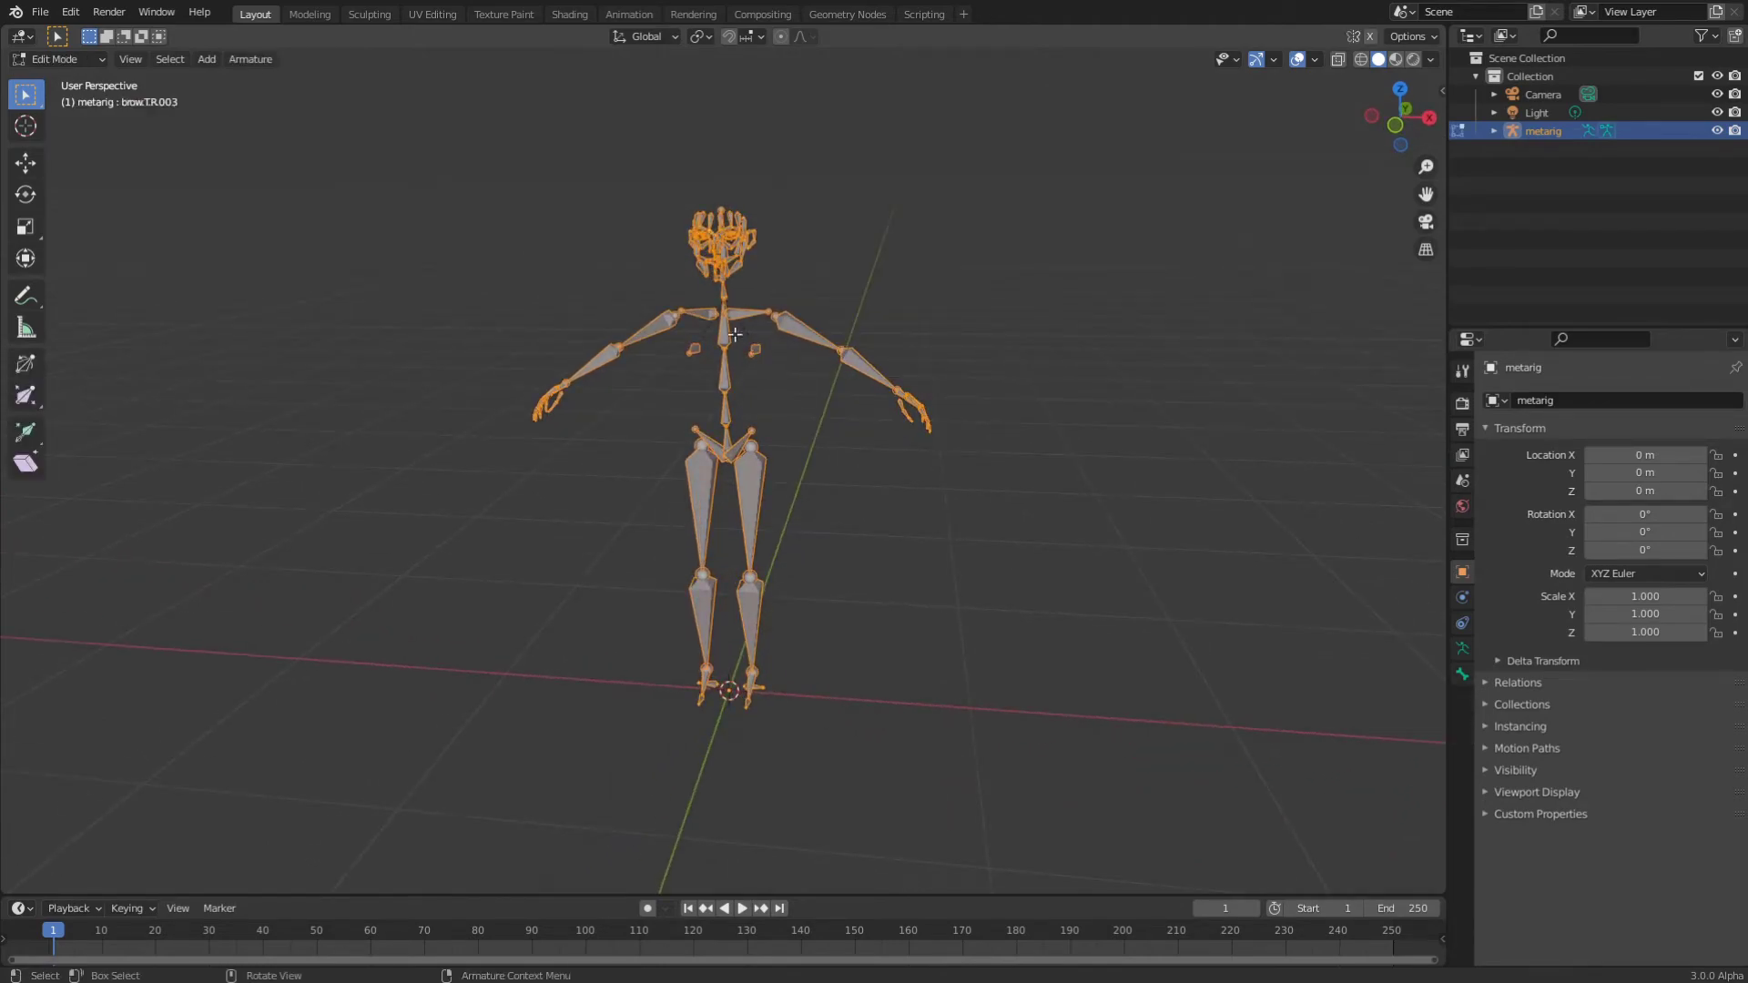
left_click(722, 339)
key("KP_Decimal")
scroll(728, 401, "down", 5)
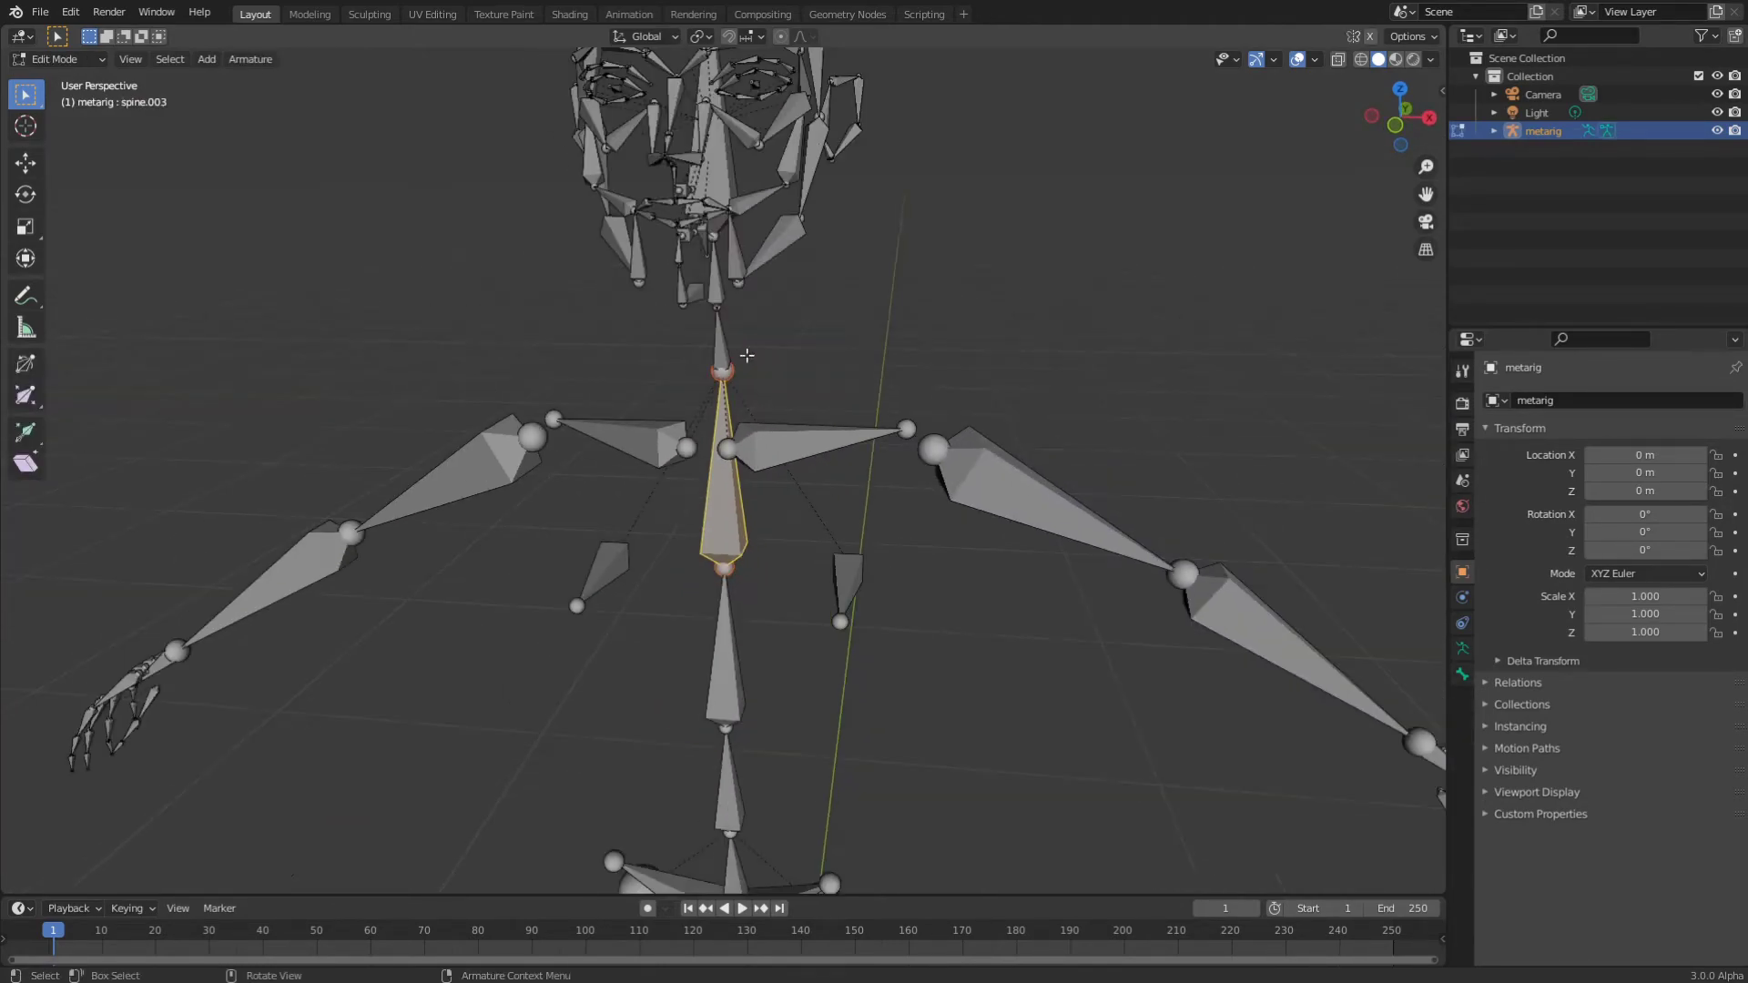
scroll(732, 406, "down", 3, "shift")
scroll(674, 436, "down", 2, "shift")
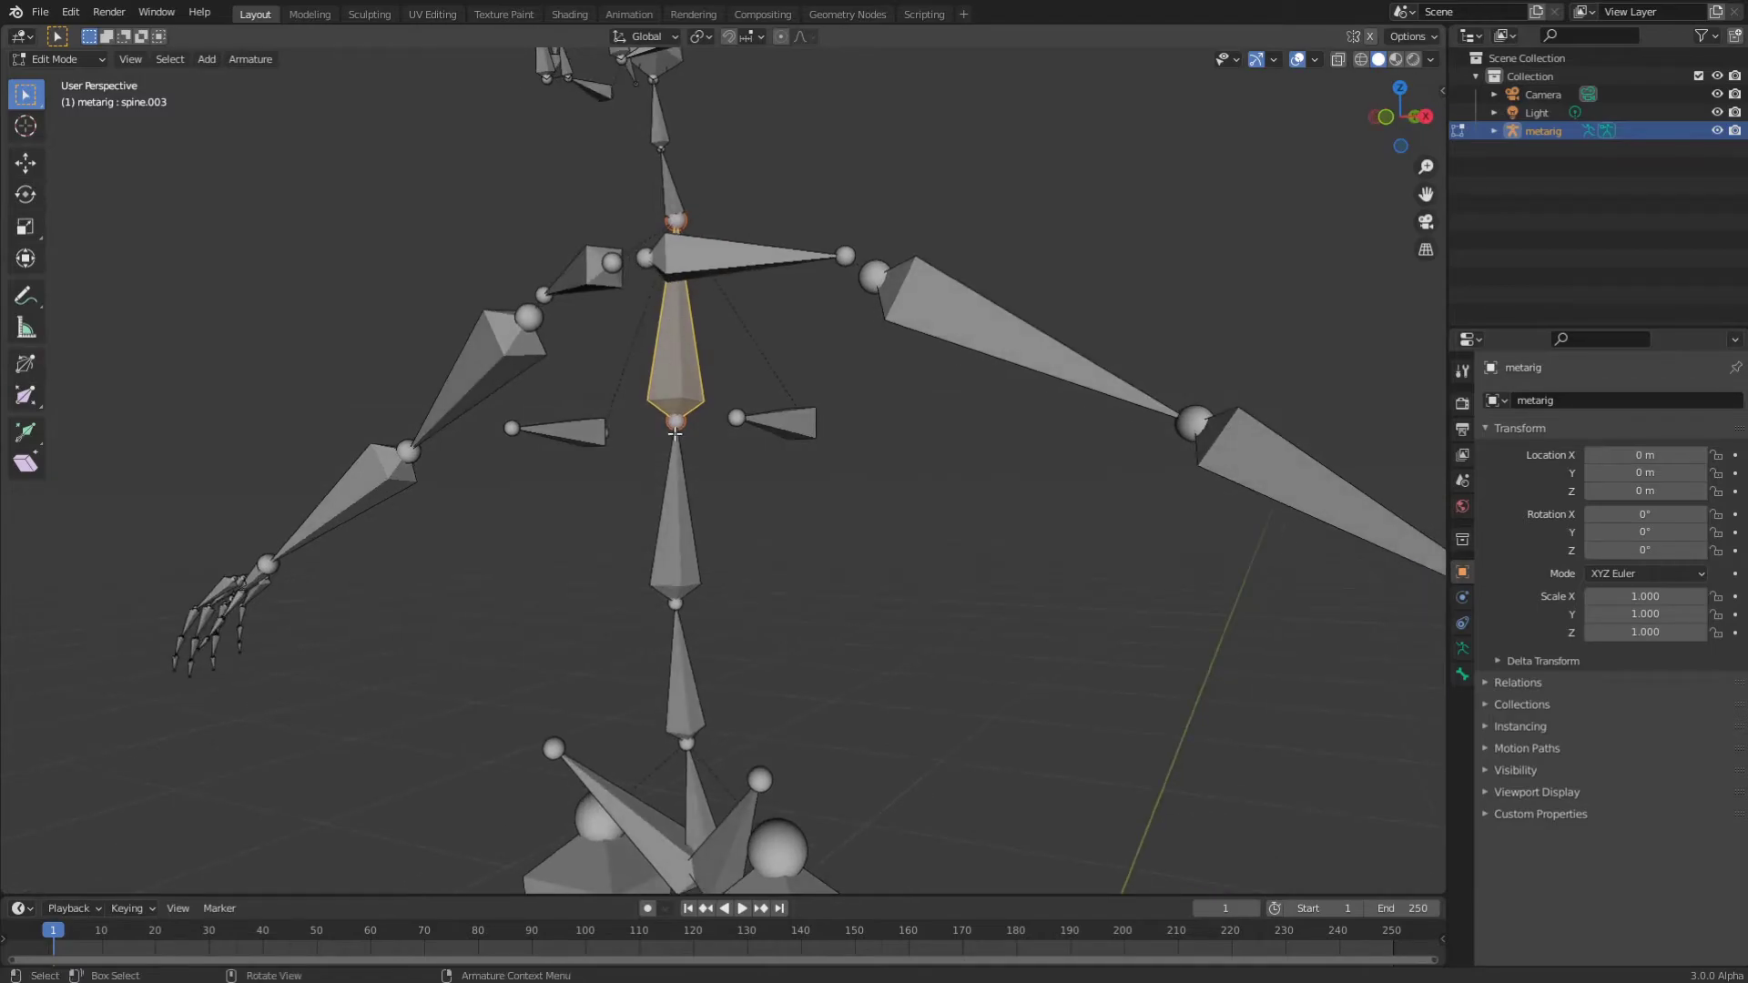
left_click(676, 422)
middle_click_drag(676, 422, 642, 420)
left_click(1427, 117)
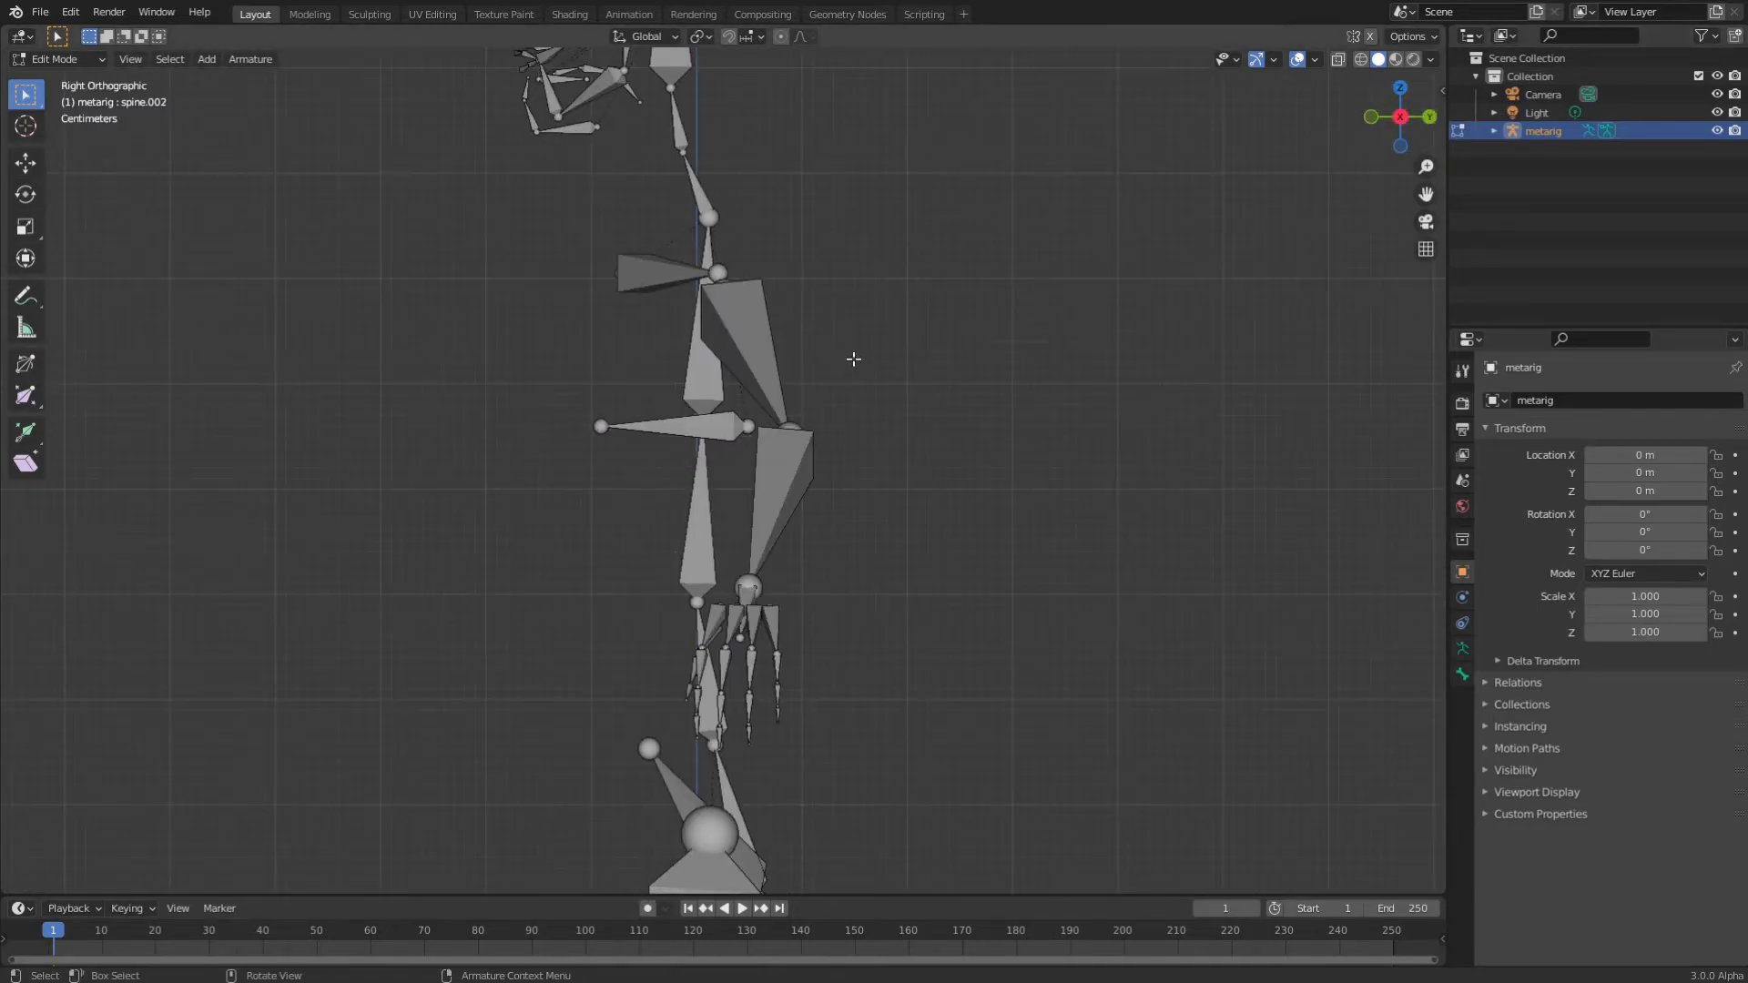
scroll(819, 344, "up", 2)
key("g")
left_click(770, 422)
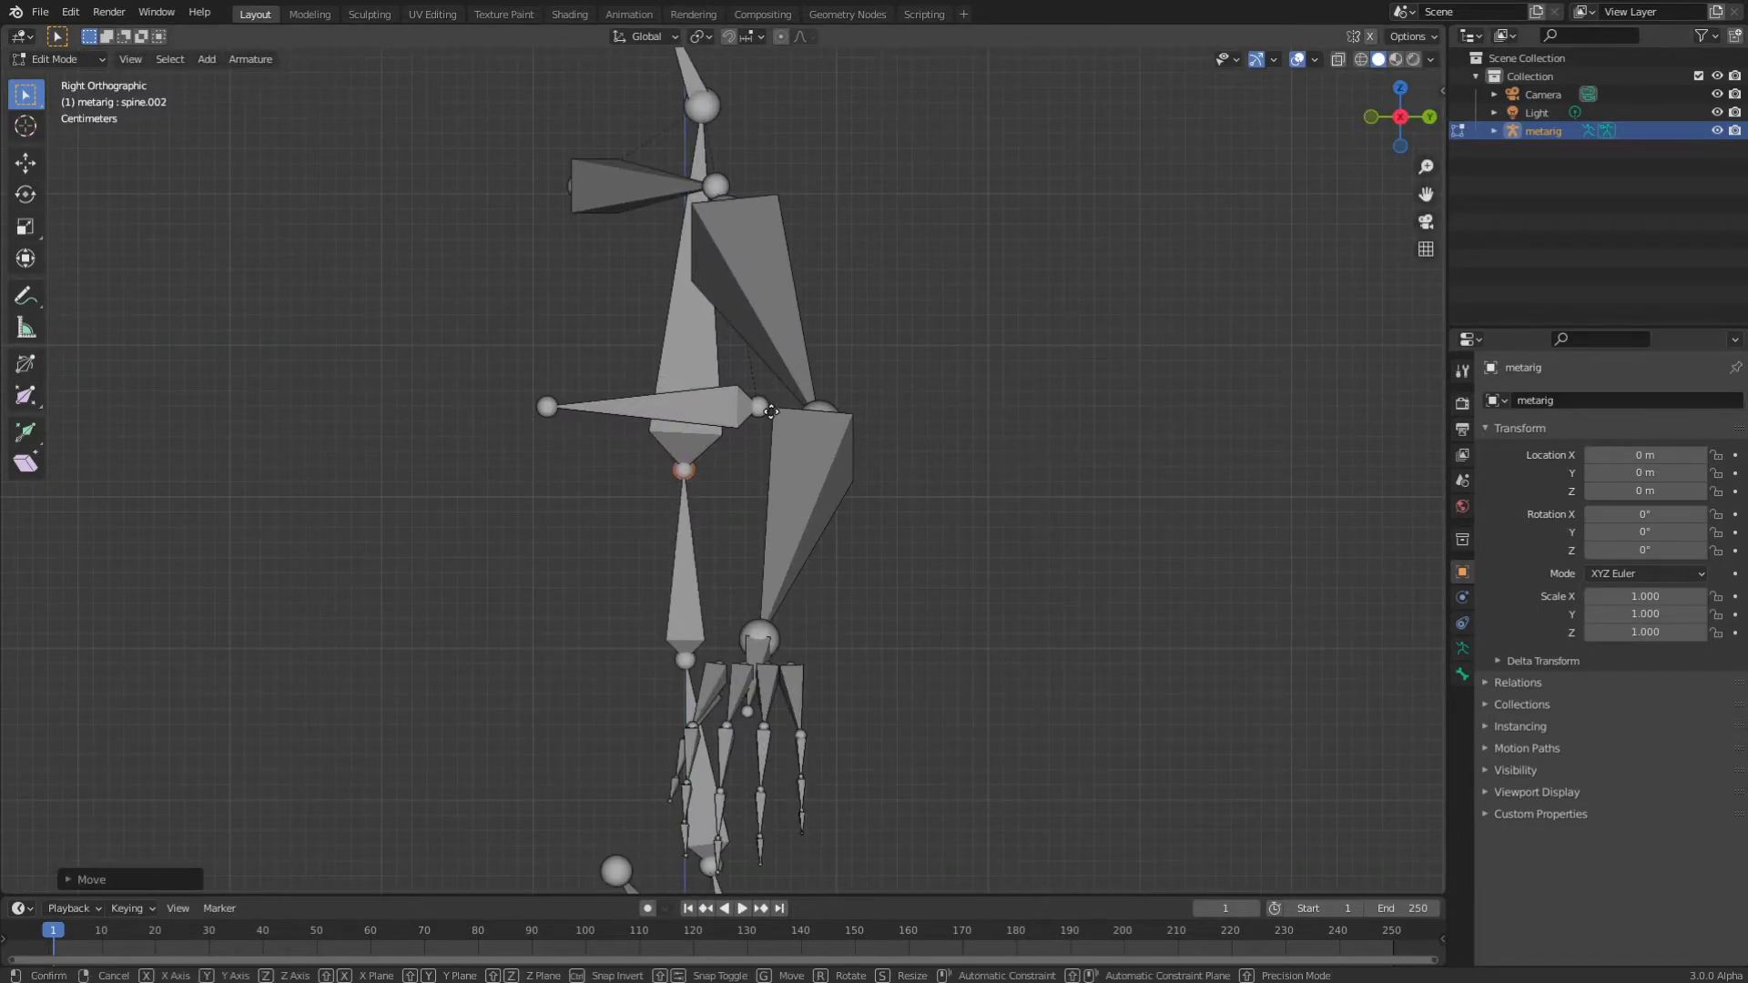
Step: Subdivide the spine.003 bone into two chest bones
left_click(661, 345)
key("F3")
type("sub")
key("Return")
Step: Rename the upper bone of the subdivided chest segment to spine.chest
middle_click_drag(619, 321, 727, 407, "shift")
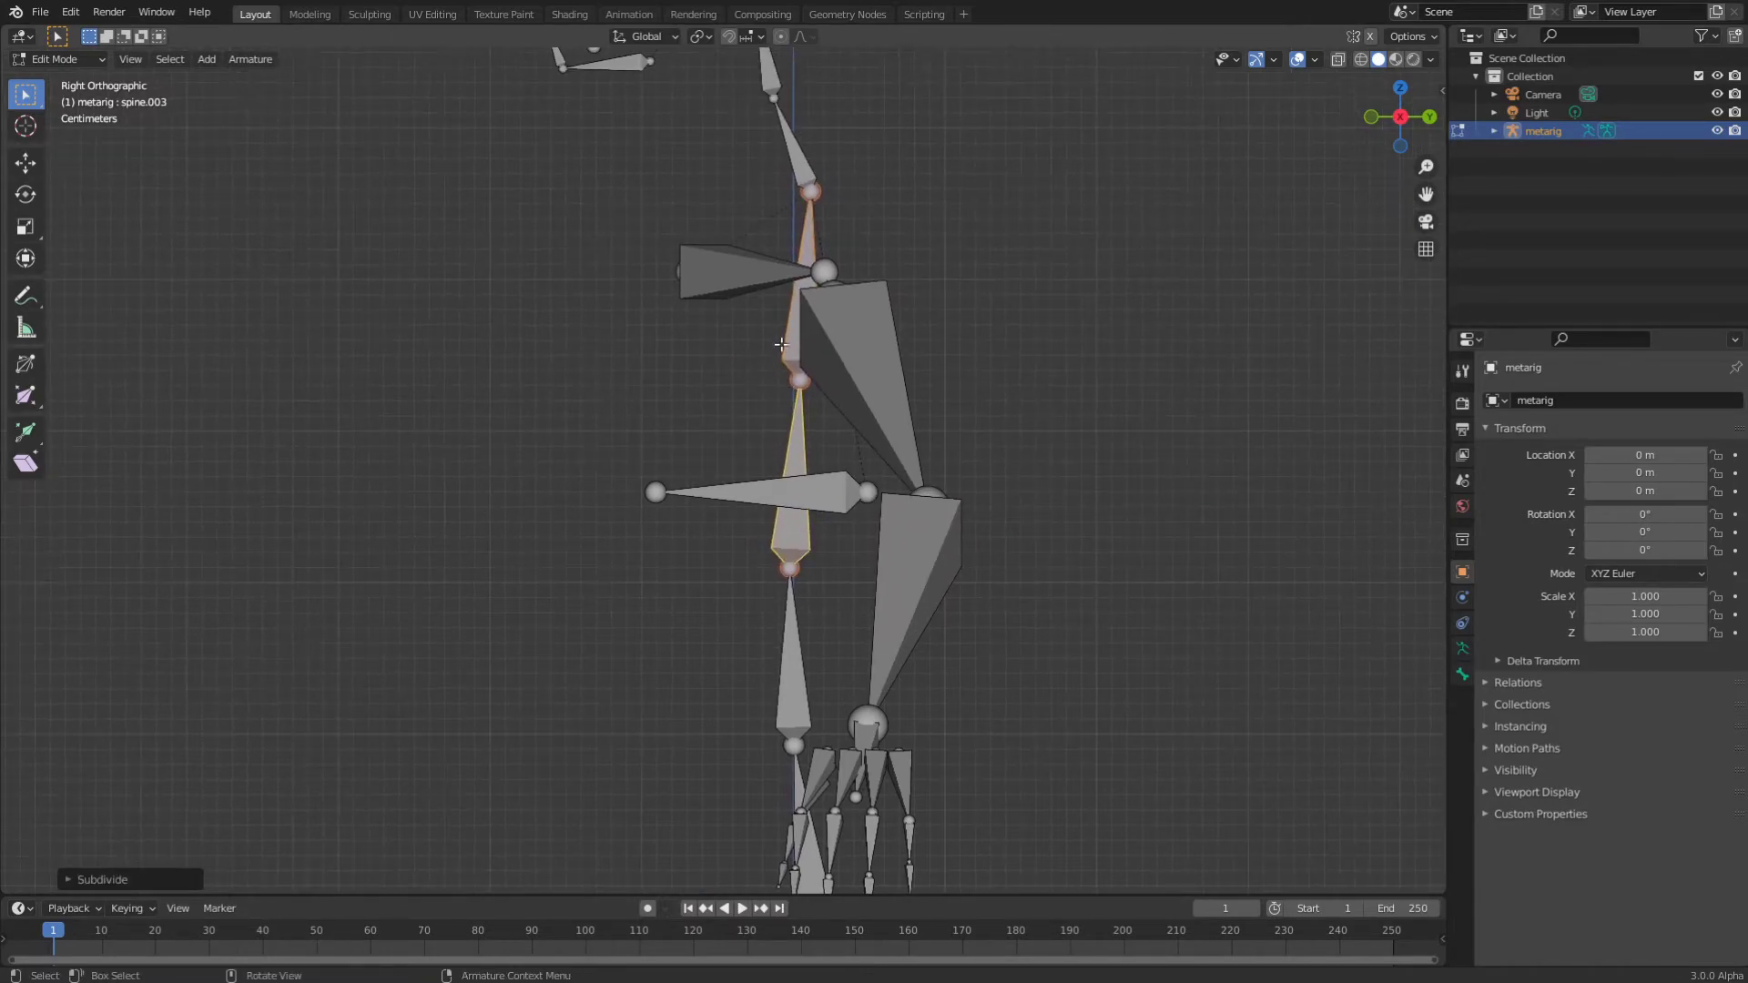
left_click(786, 347)
left_click(1463, 649)
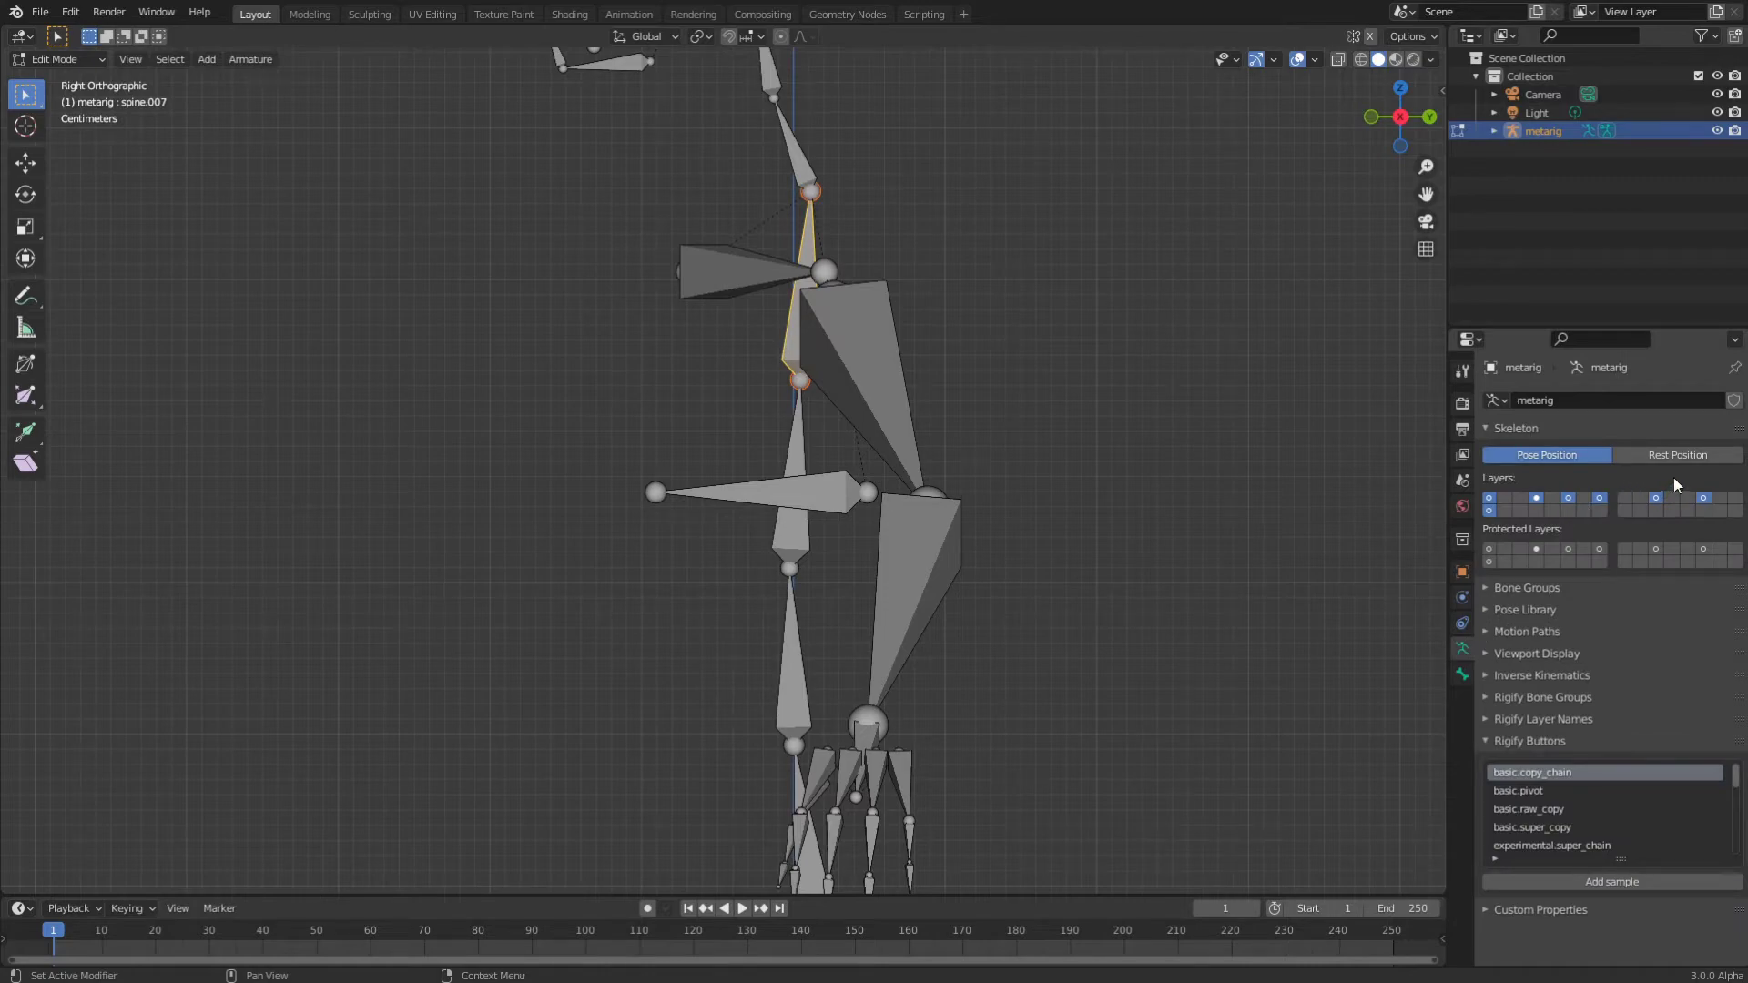
left_click(1462, 674)
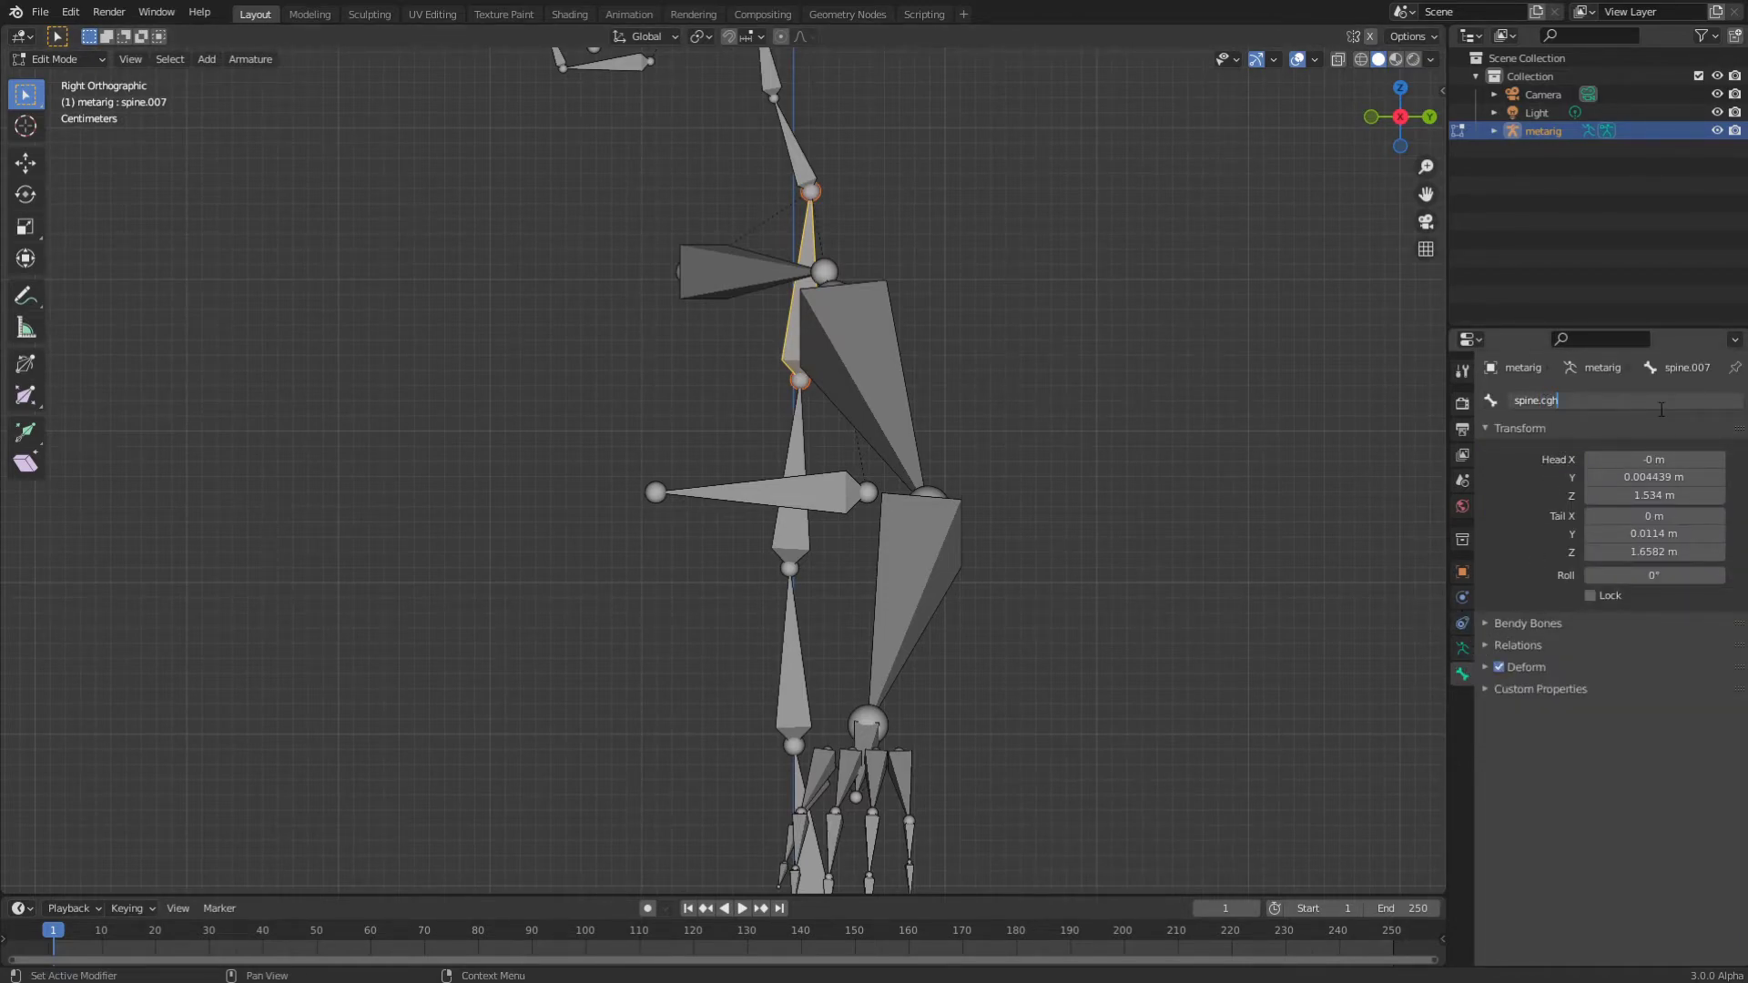
key("Return")
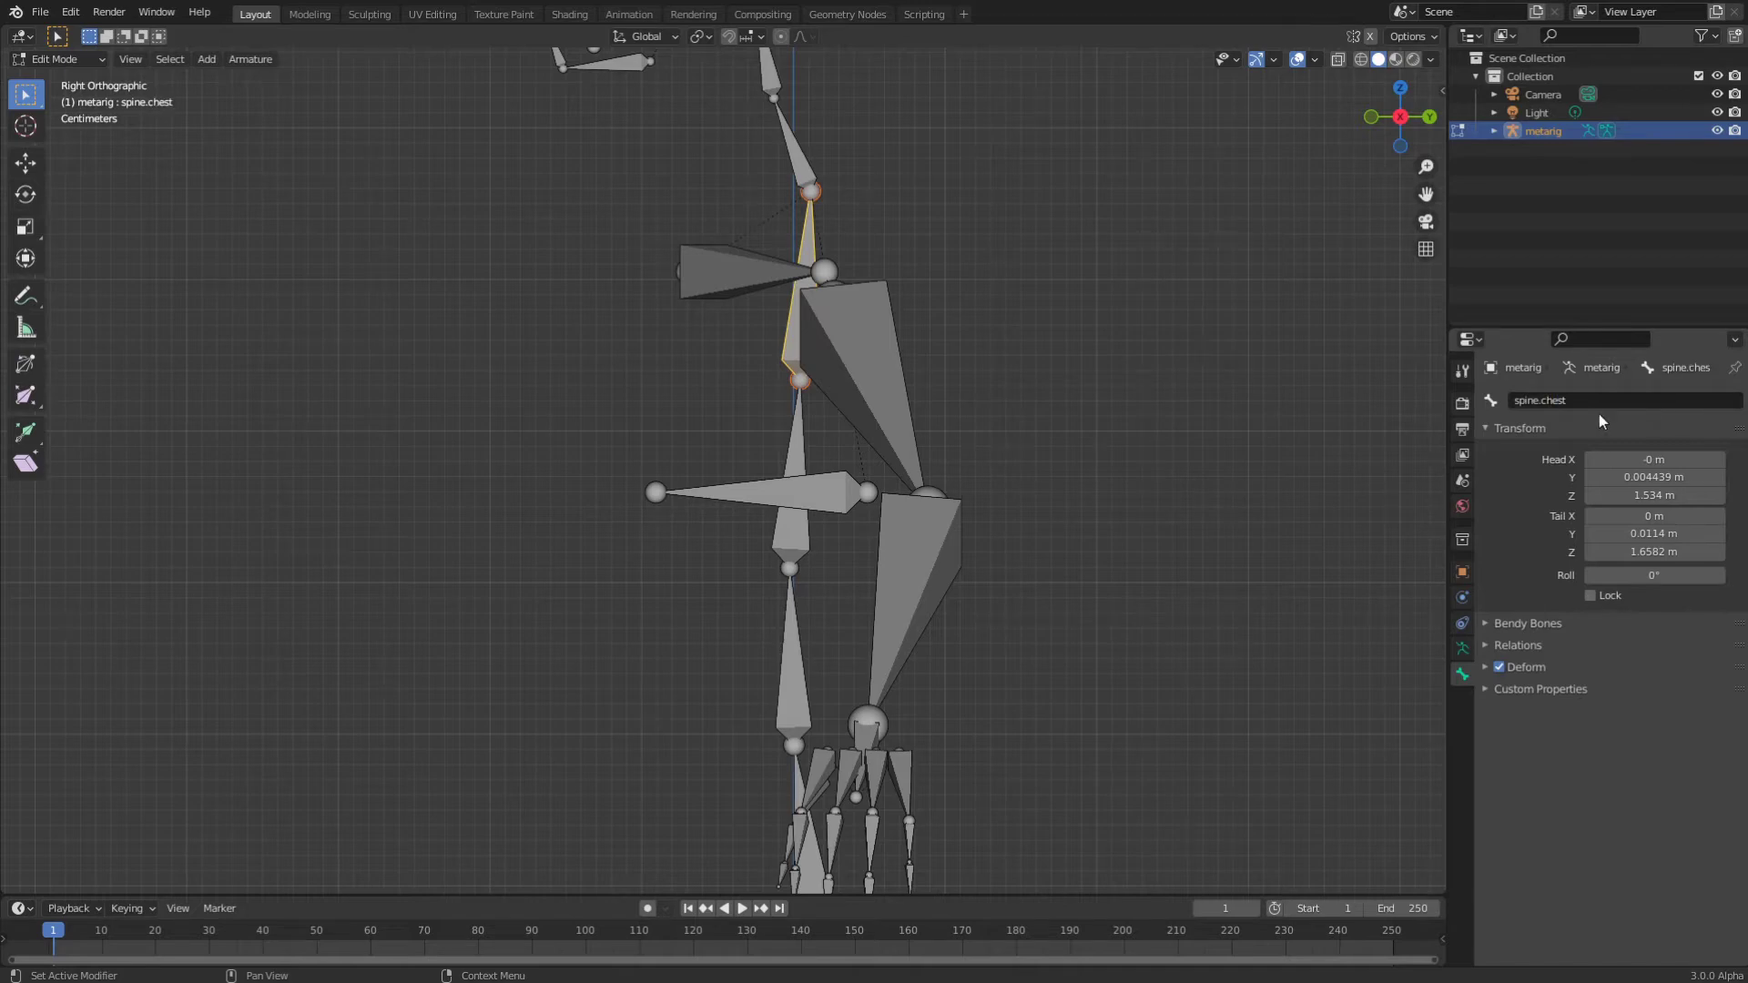
Step: Nudge the joint between spine.003 and spine.chest slightly forward and down, and reposition the spine bones below it
left_click(810, 380)
key("g")
left_click(809, 383)
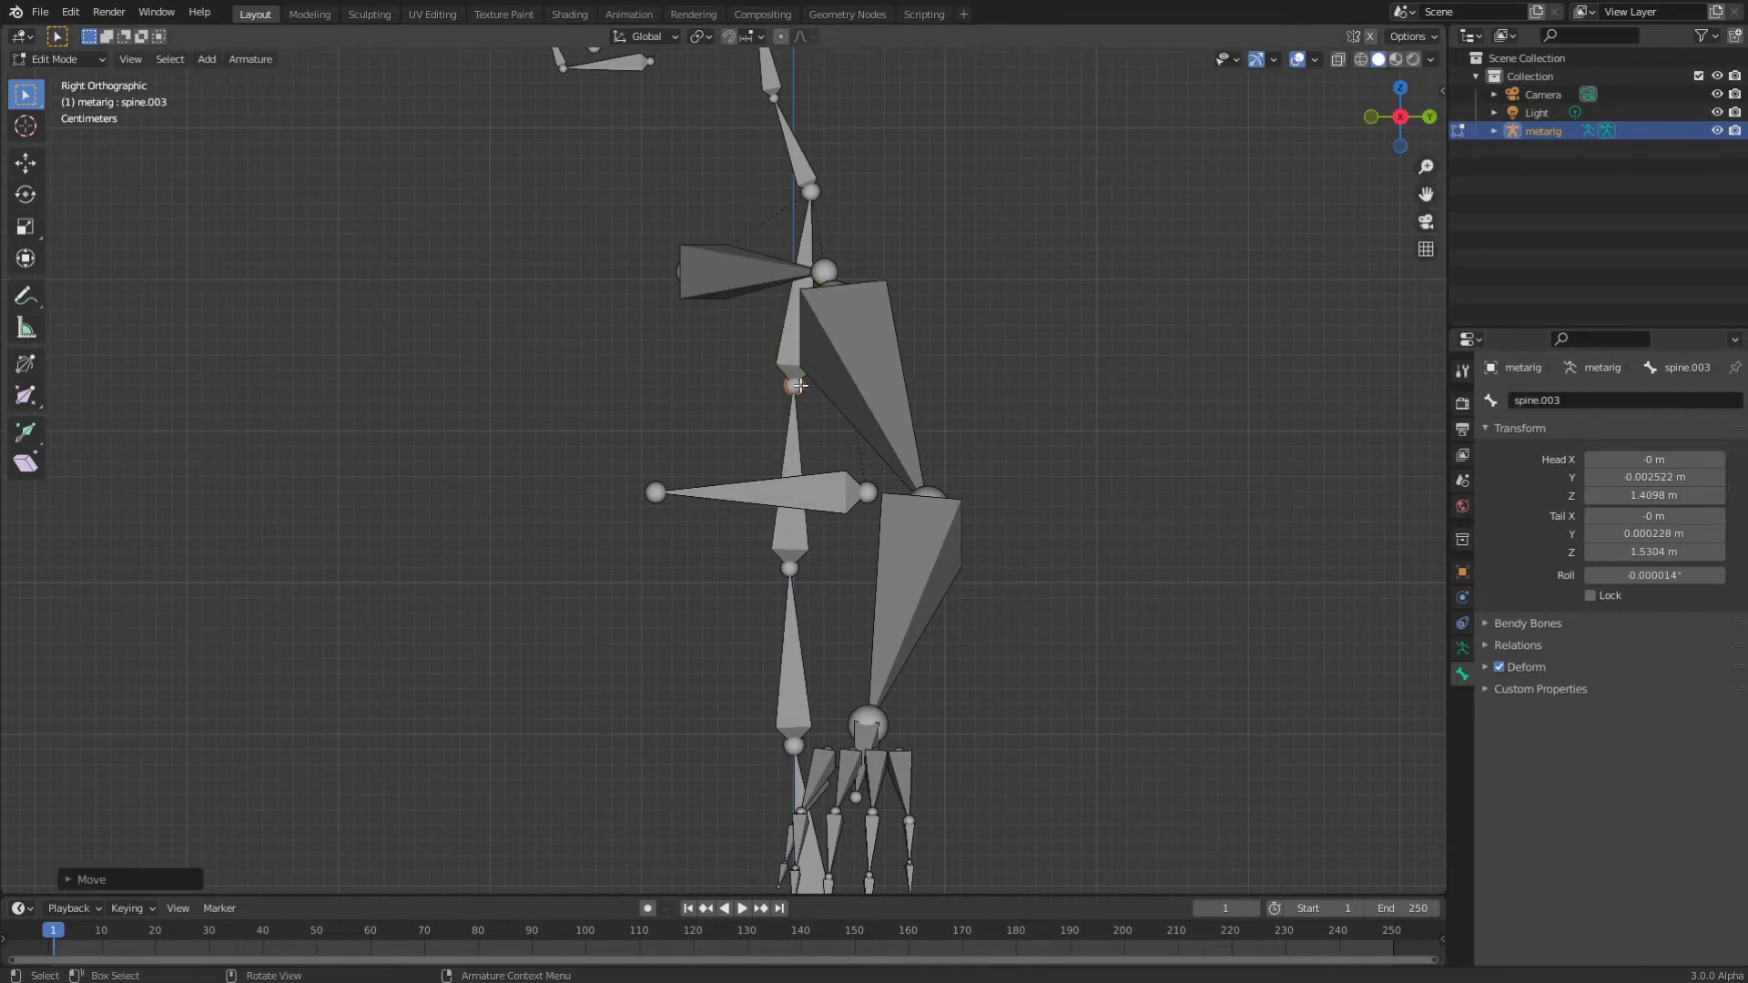
scroll(774, 400, "down", 5)
scroll(783, 444, "up", 3)
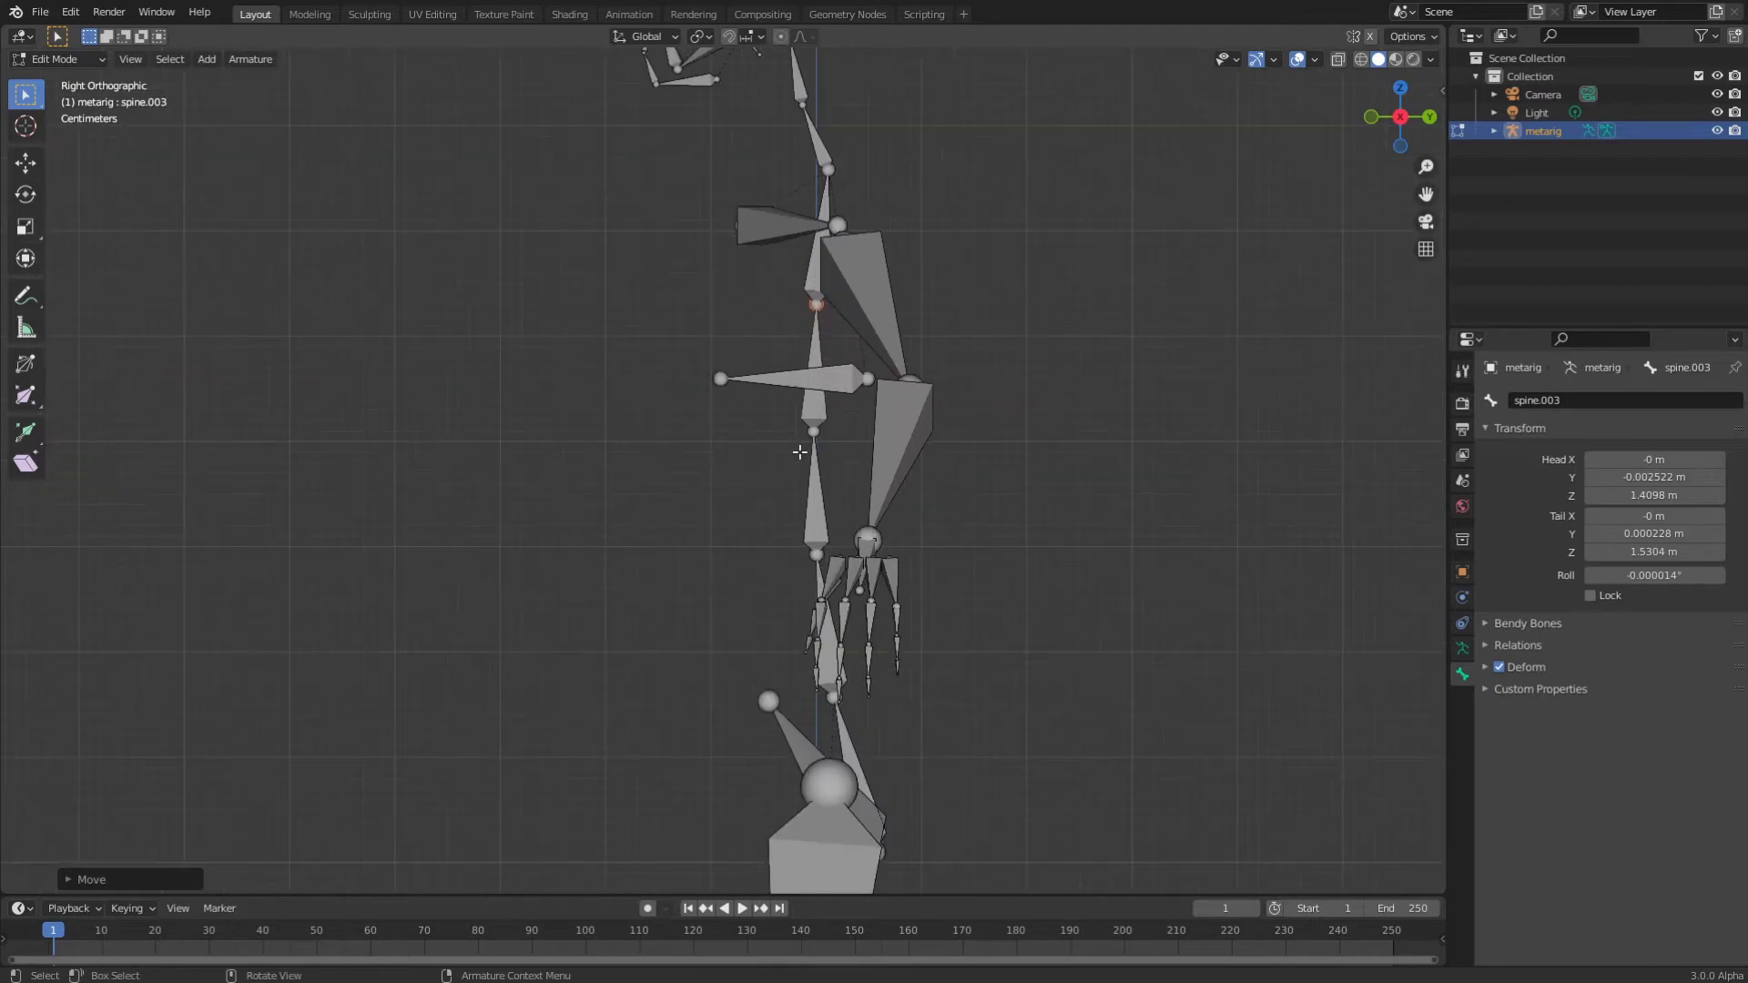
left_click(813, 369, "shift")
left_click(813, 496, "shift")
key("g")
left_click(1011, 428)
Step: Leave Edit Mode, generate the Rigify rig from the metarig and hide the metarig
key("Tab")
middle_click_drag(789, 467, 889, 476)
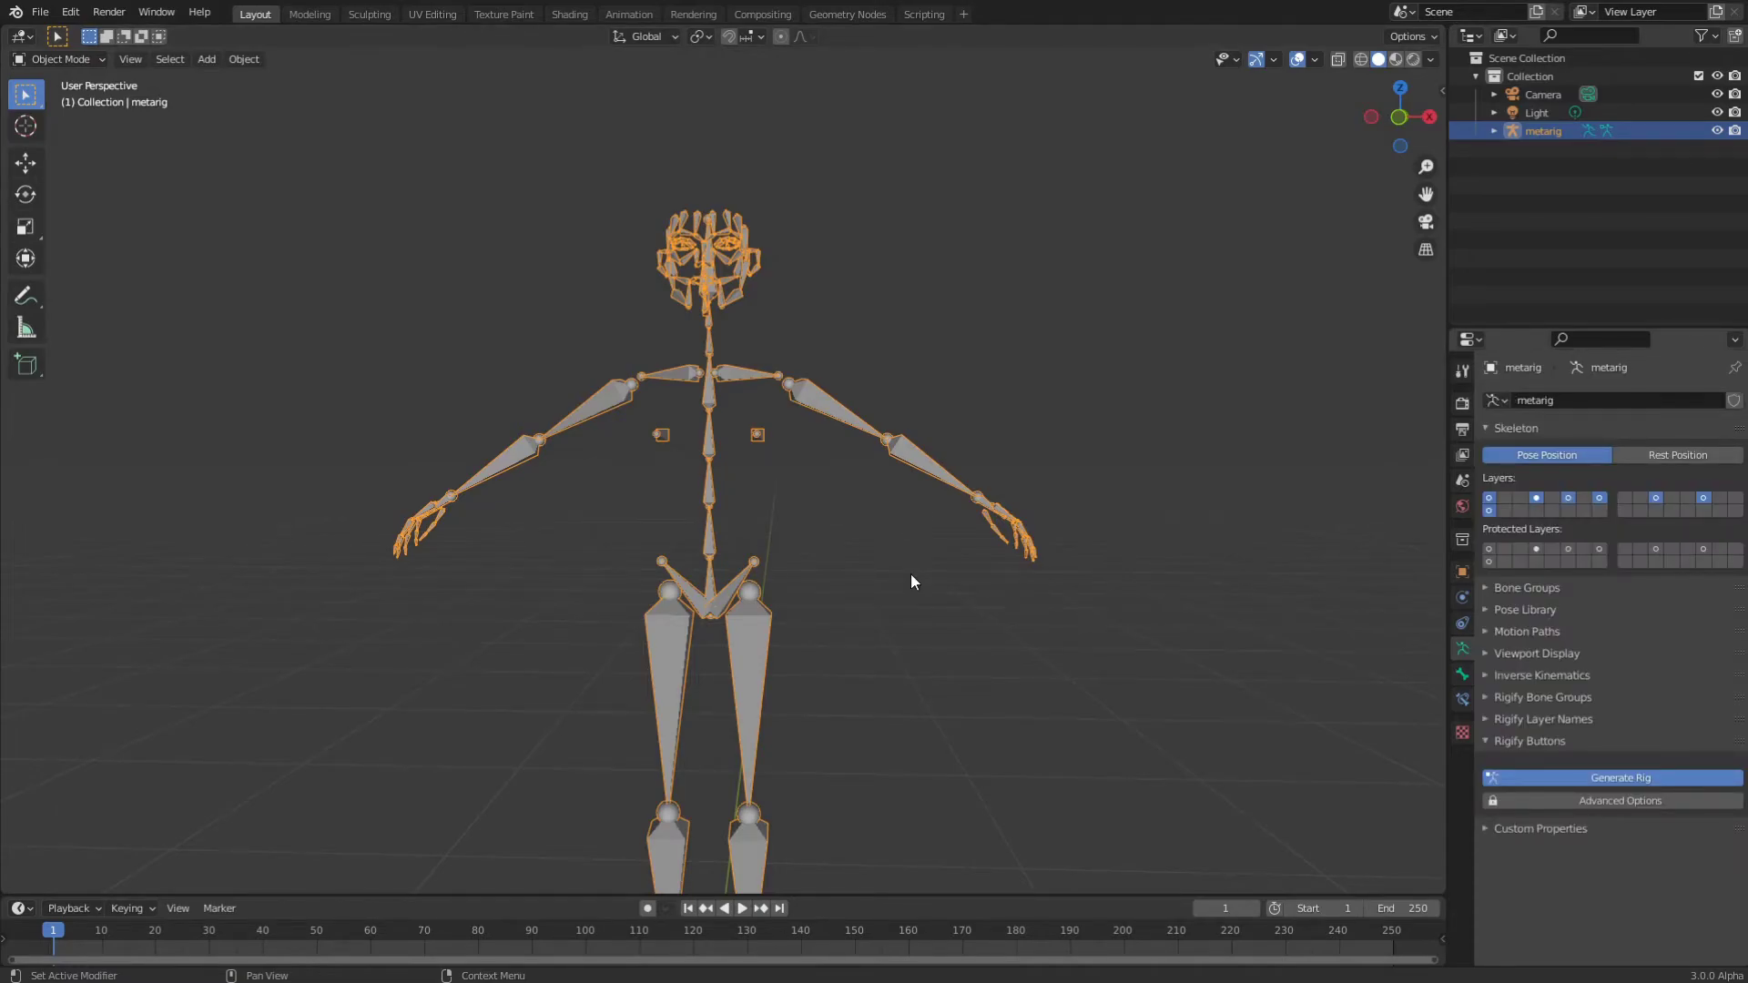
middle_click_drag(910, 574, 752, 581)
scroll(742, 490, "up", 2)
scroll(742, 490, "down", 1)
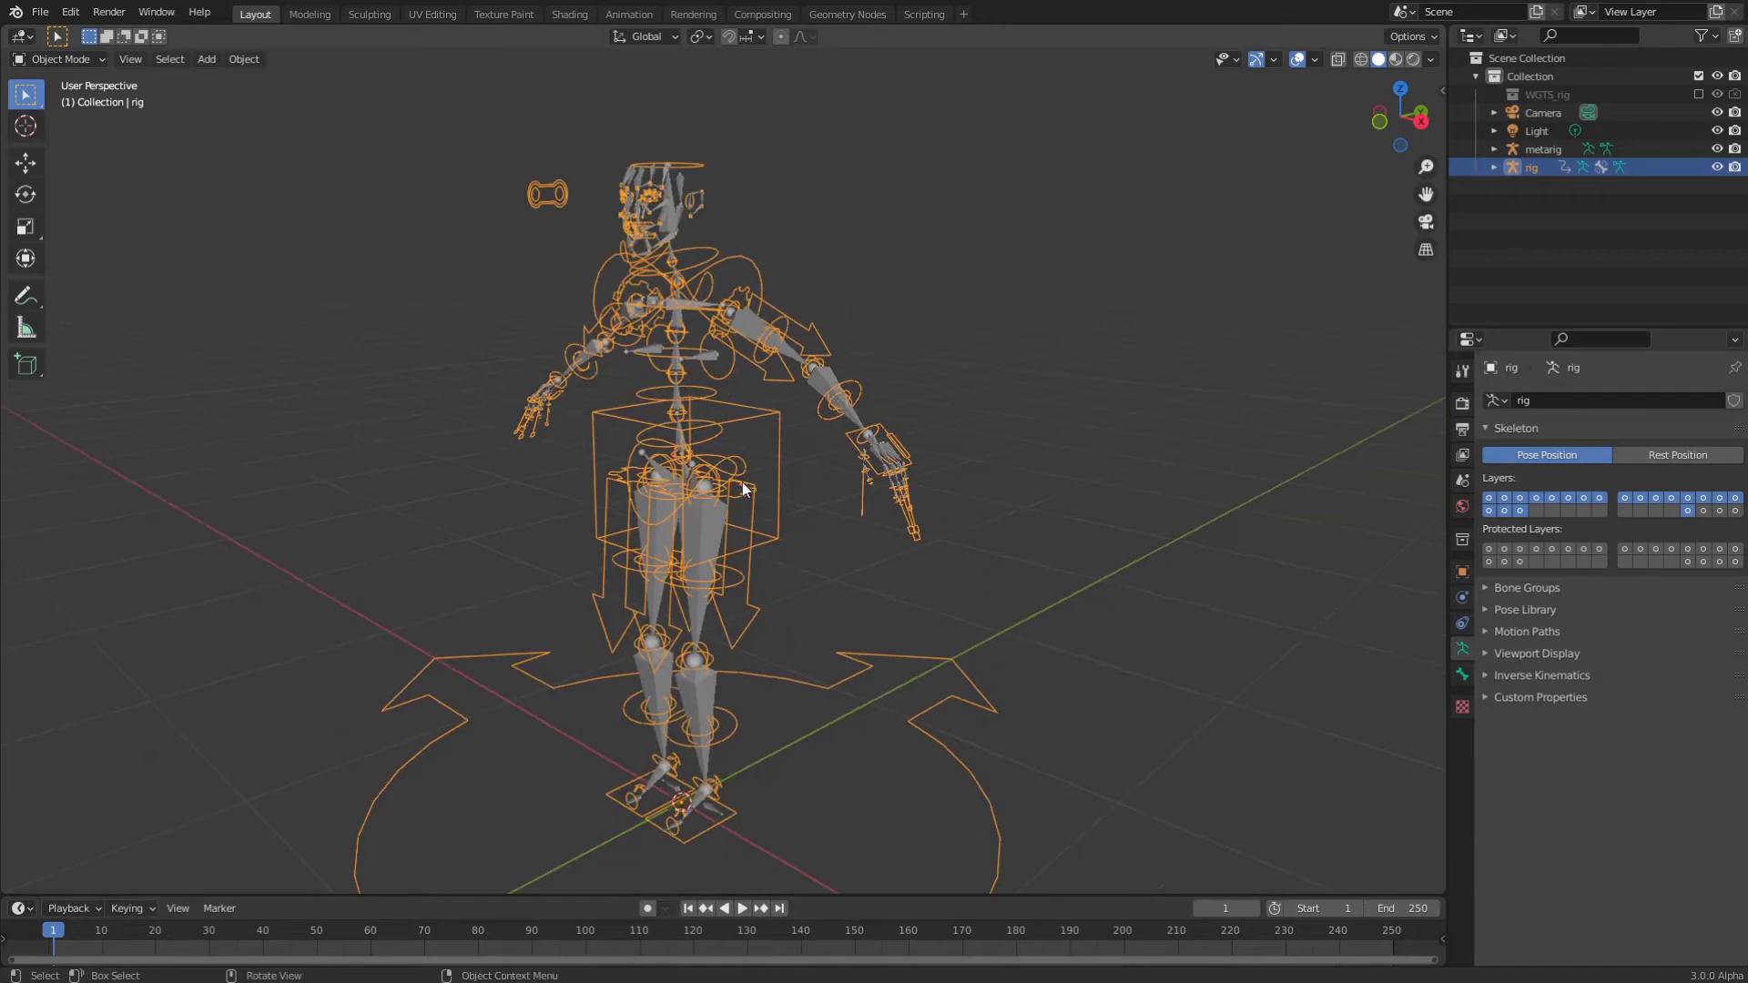
left_click(1717, 149)
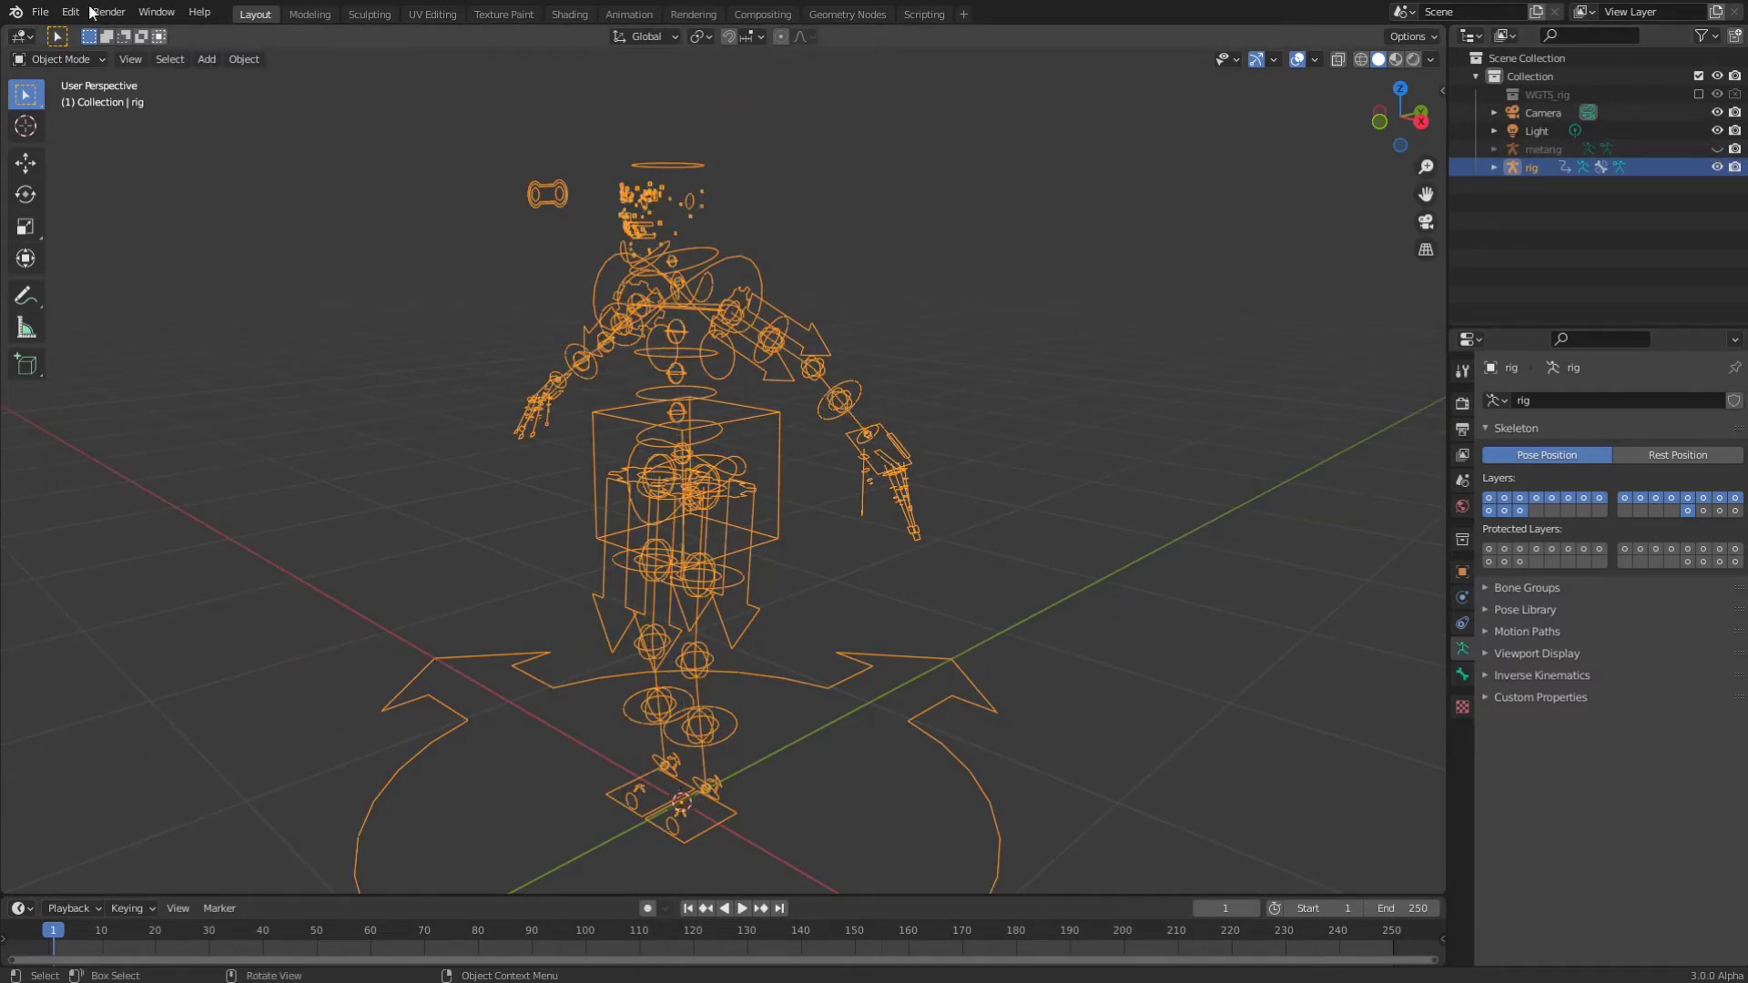
Step: Append the DanceTest_01 action from MixamoRigifyLibrary_R14_v02.blend
left_click(40, 12)
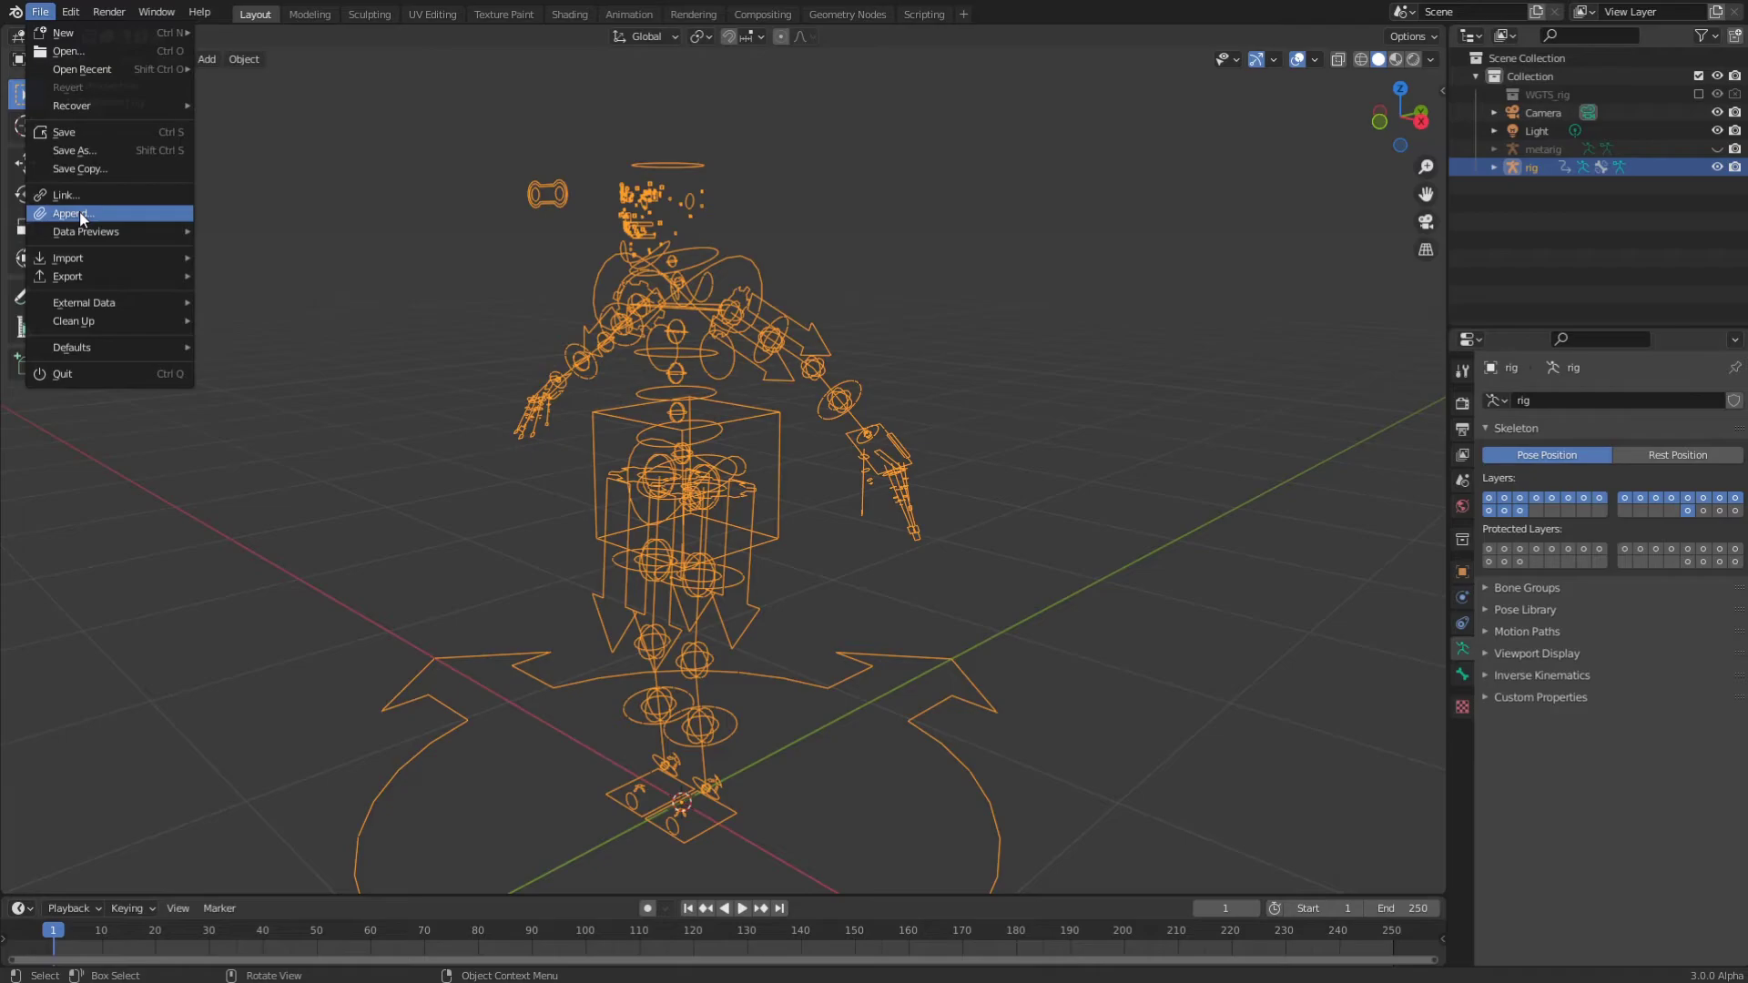
left_click(79, 211)
scroll(769, 637, "down", 5)
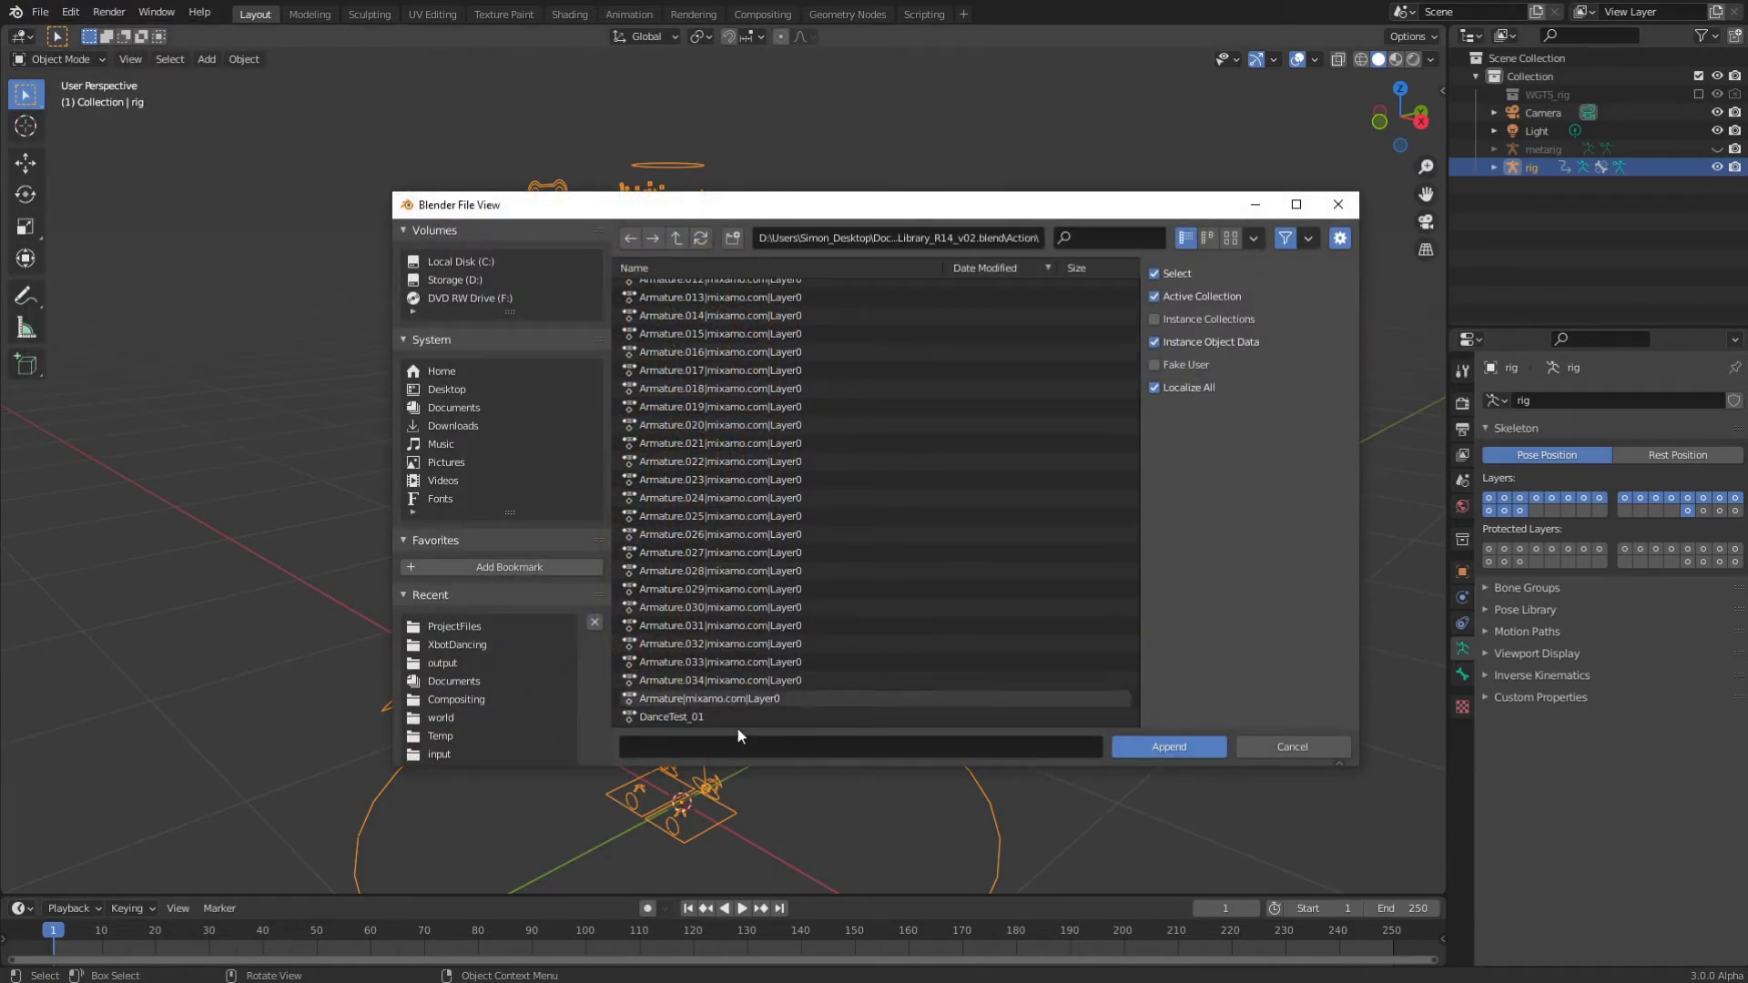
left_click(689, 717)
left_click(1152, 749)
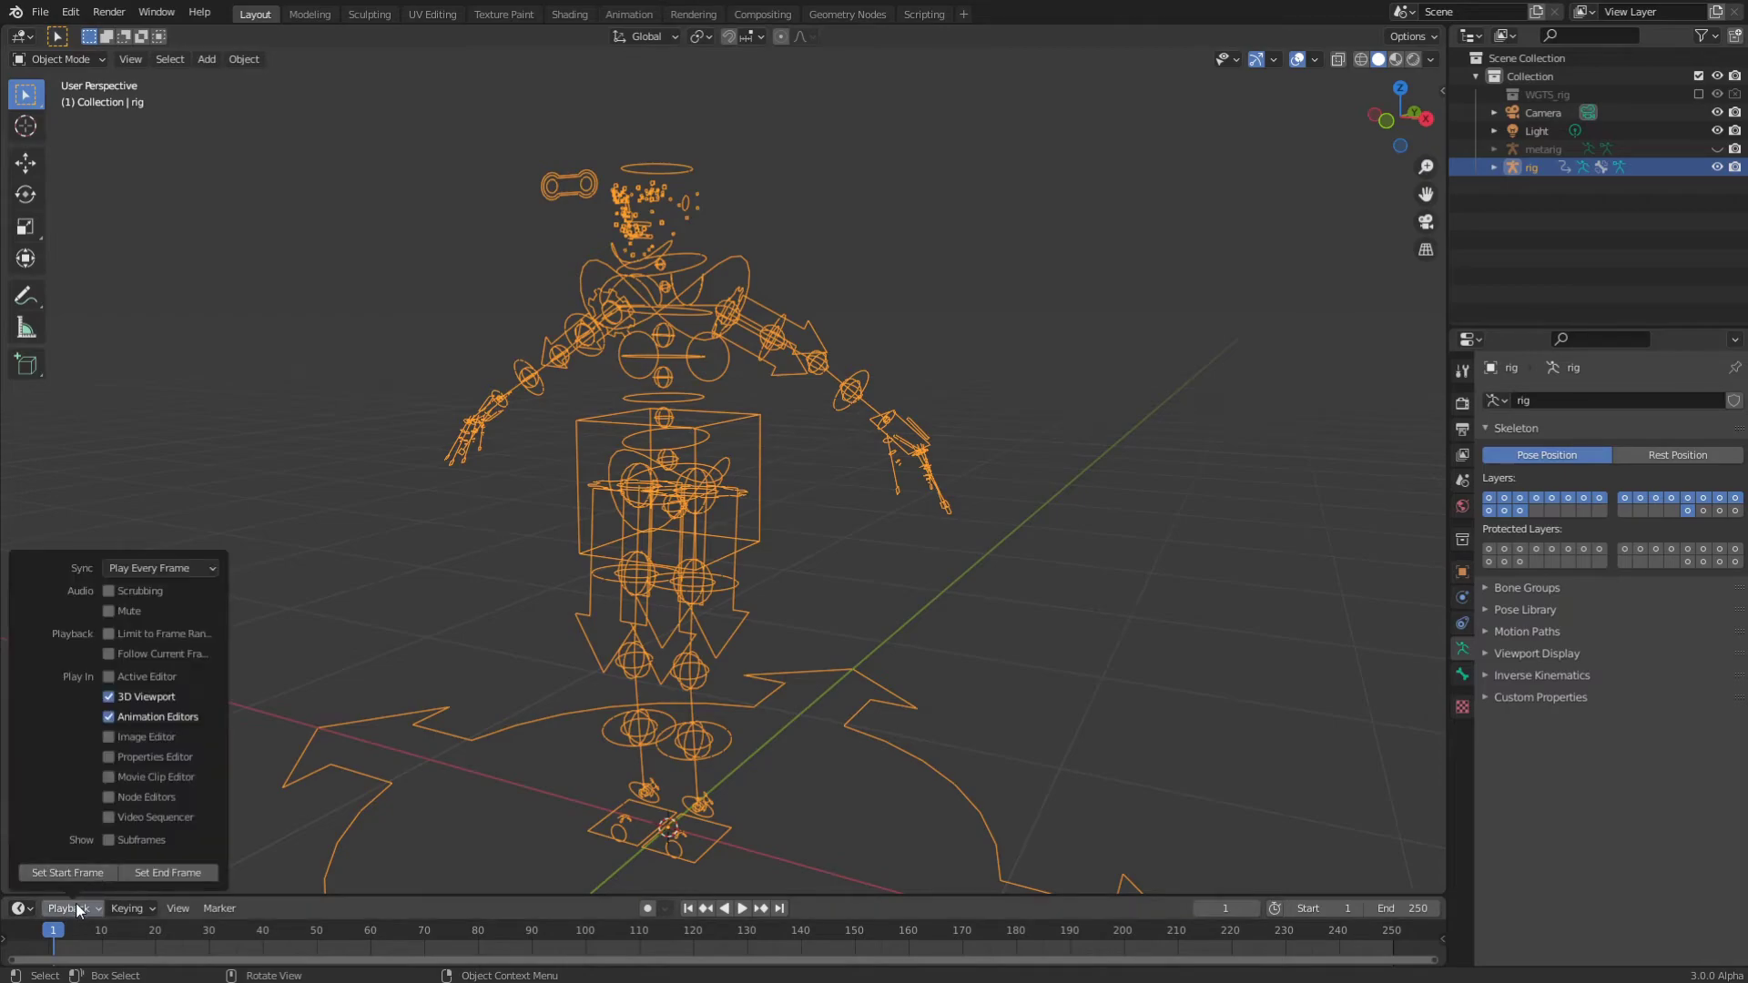
Step: Switch to the Animation workspace and assign the DanceTest_01 action to the rig in the Action Editor
left_click(629, 14)
left_click_drag(517, 28, 463, 228)
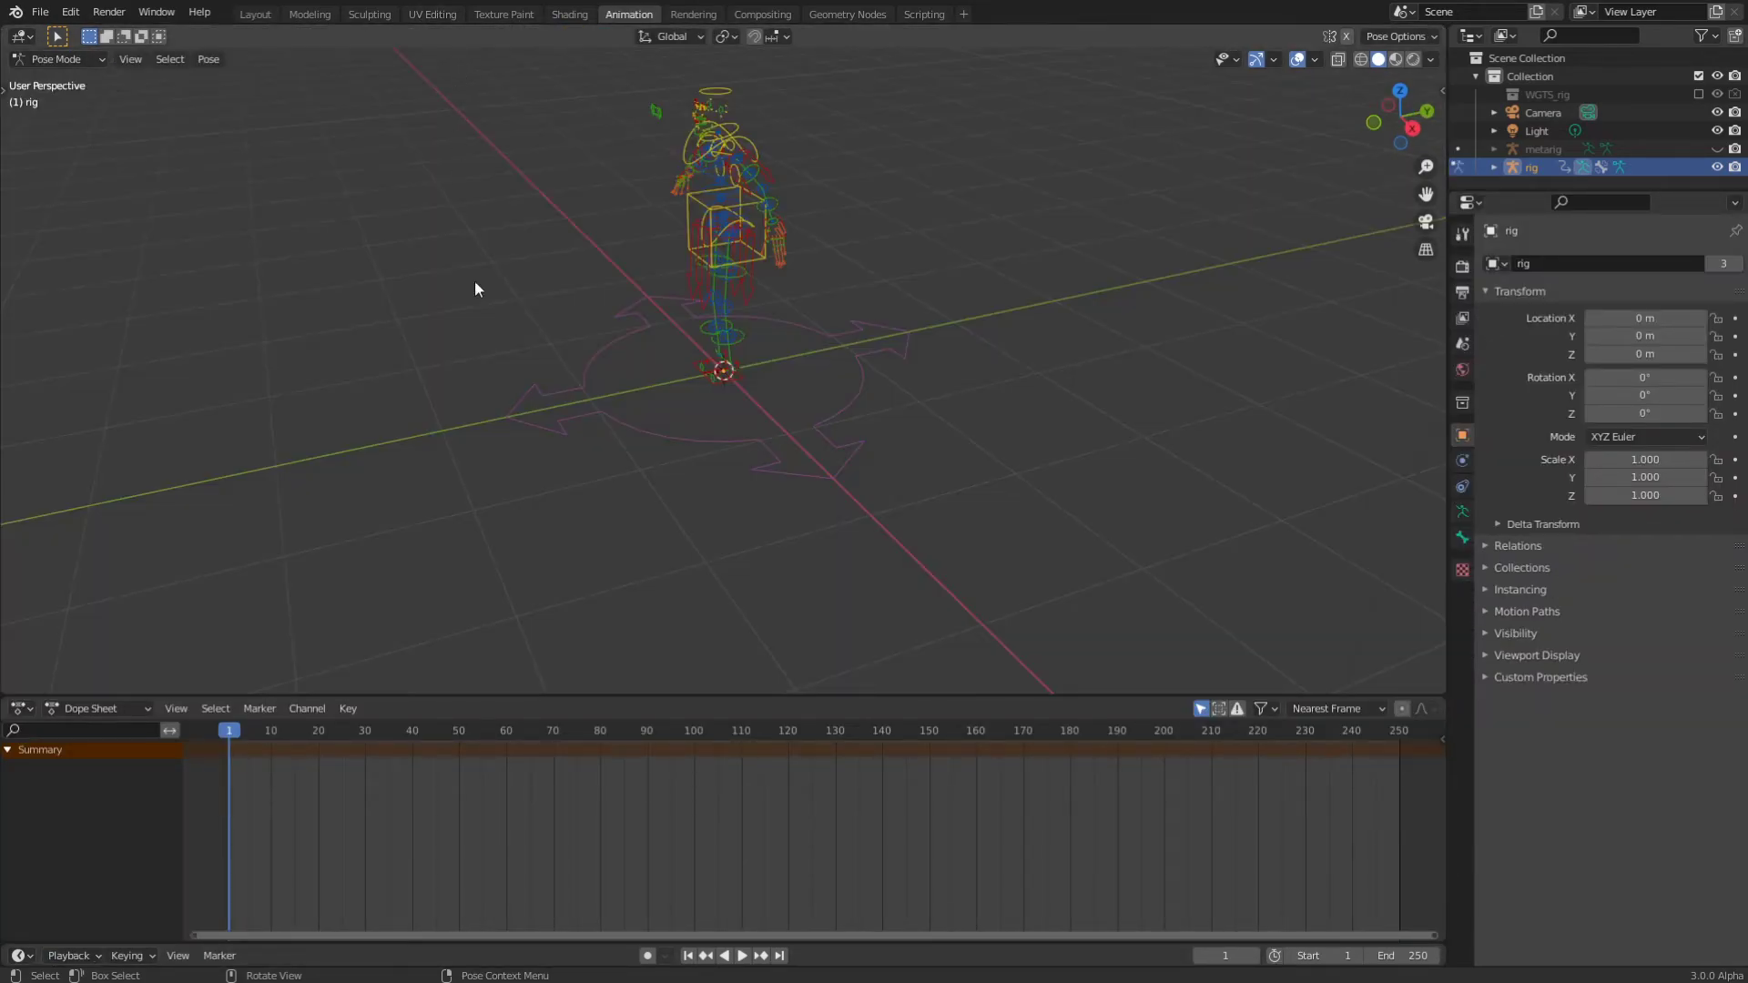
left_click(75, 710)
left_click(79, 739)
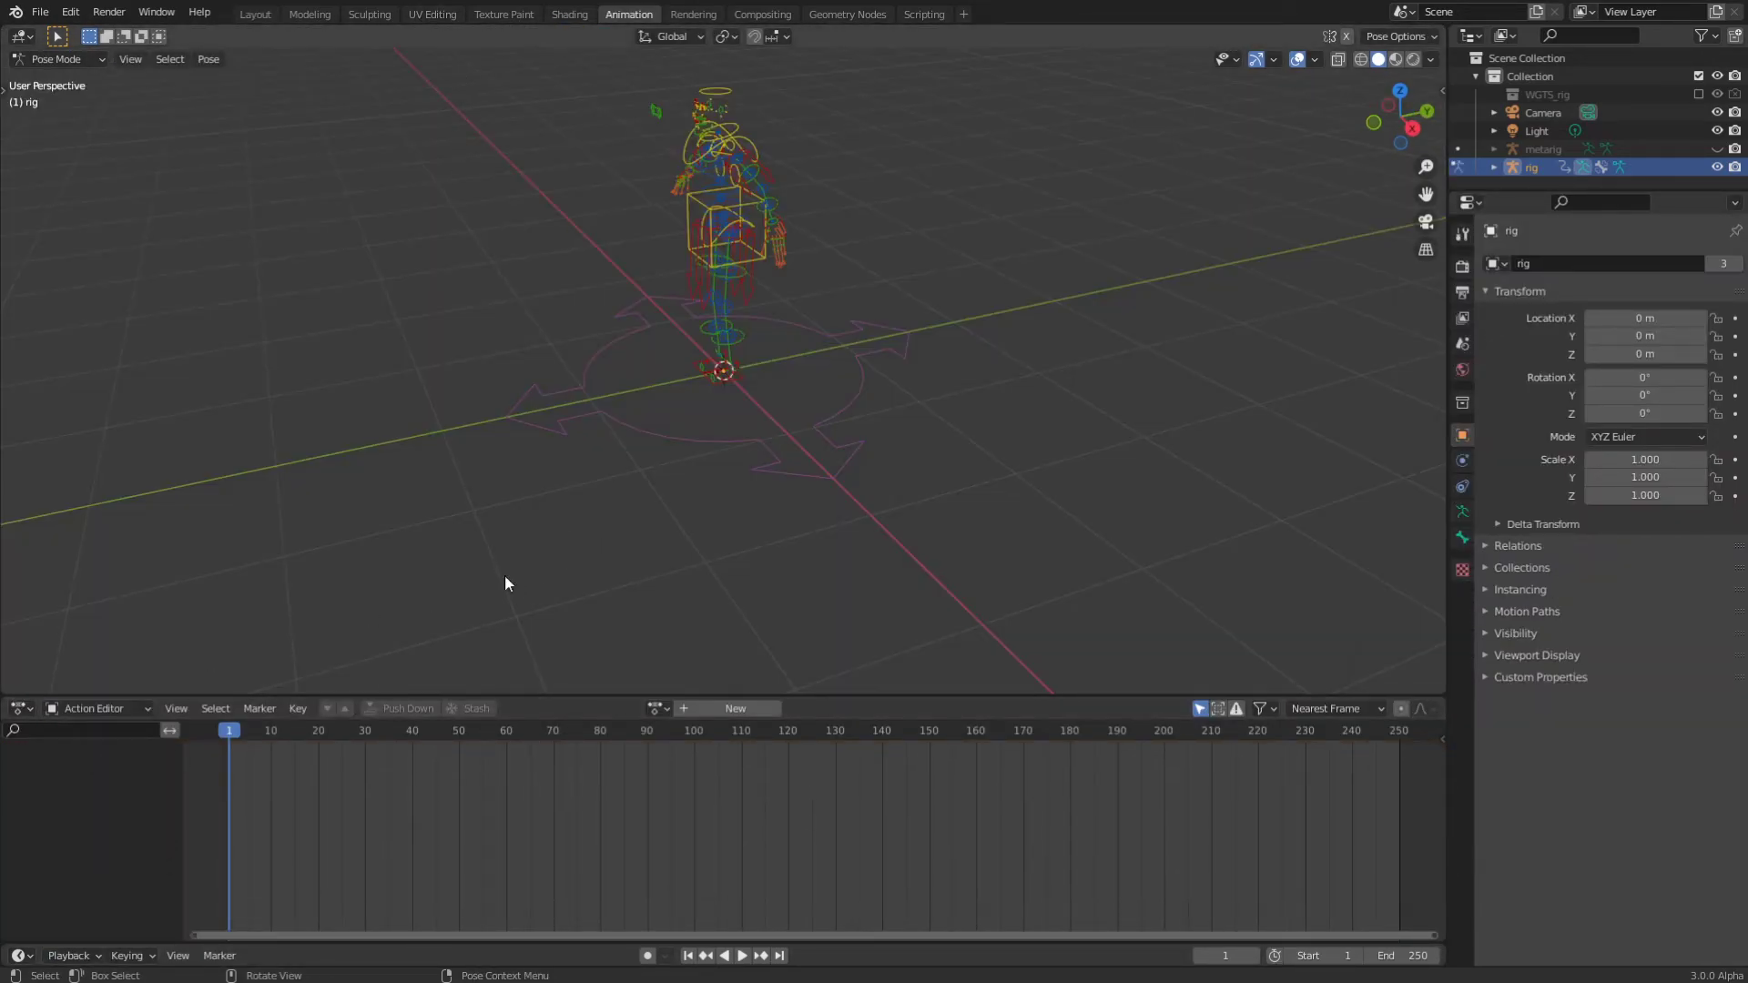
left_click(656, 709)
left_click(706, 732)
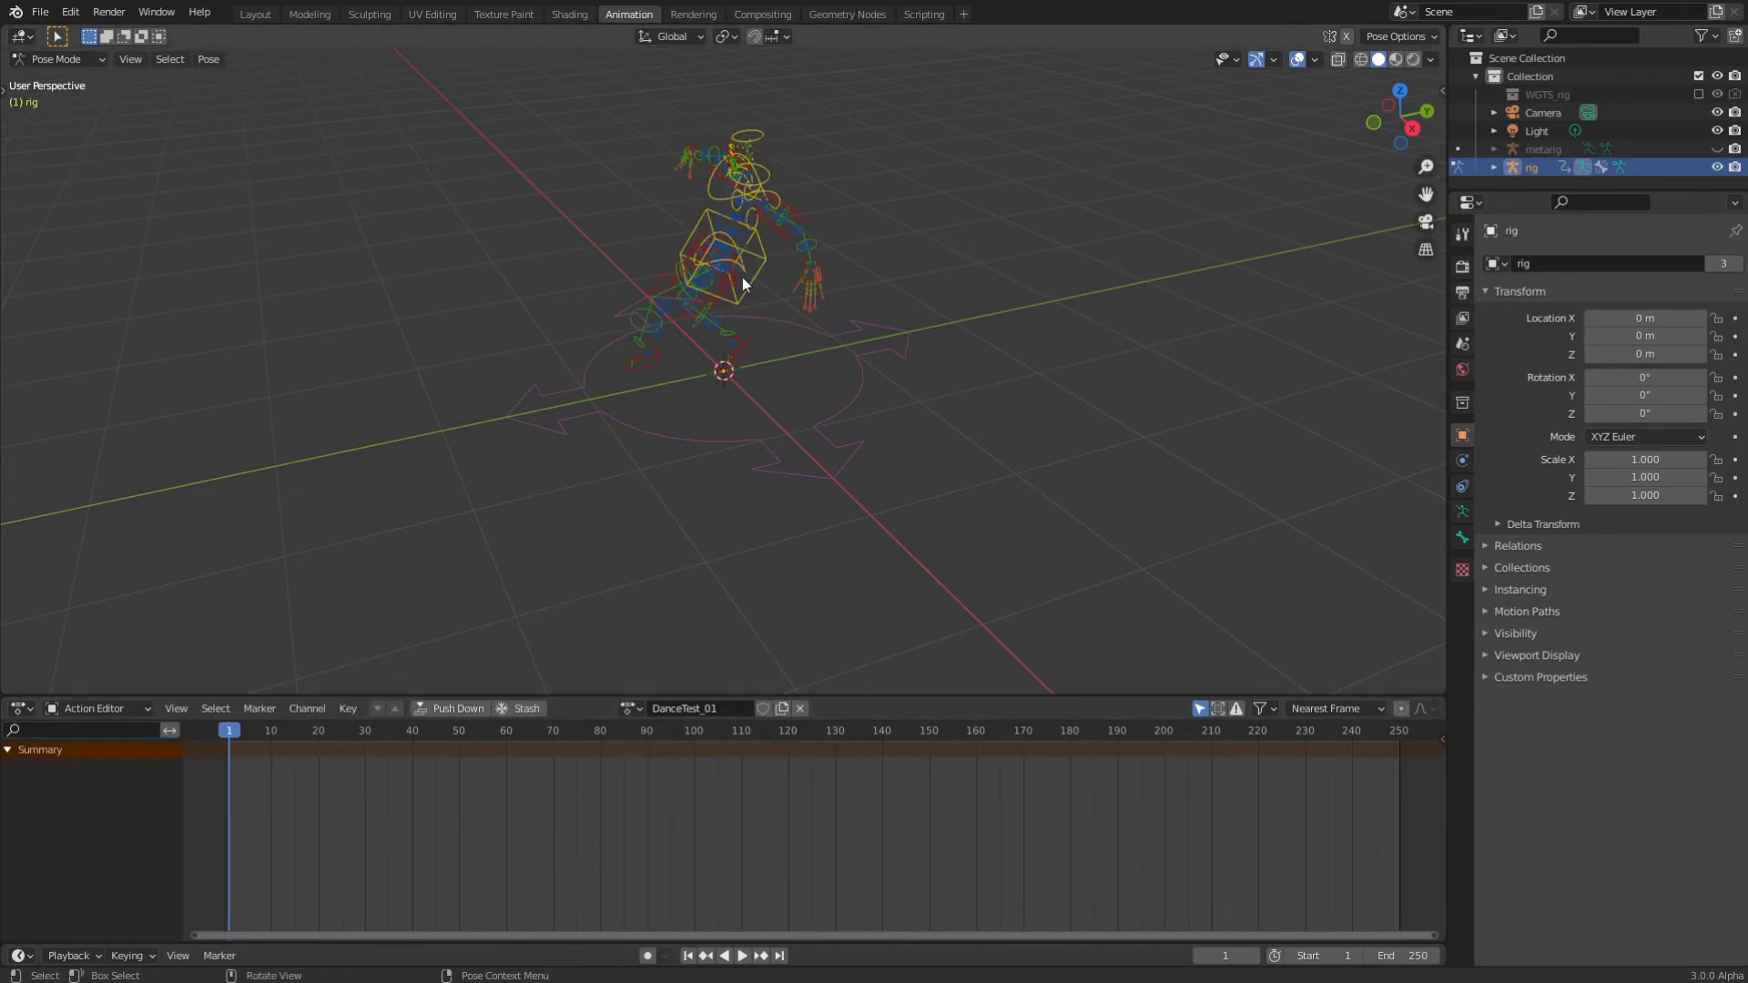
Step: Play the DanceTest_01 animation on the new rig and inspect the motion from different angles
scroll(739, 277, "up", 5)
scroll(740, 277, "down", 5)
middle_click_drag(740, 277, 692, 419)
scroll(644, 332, "up", 4)
key("space")
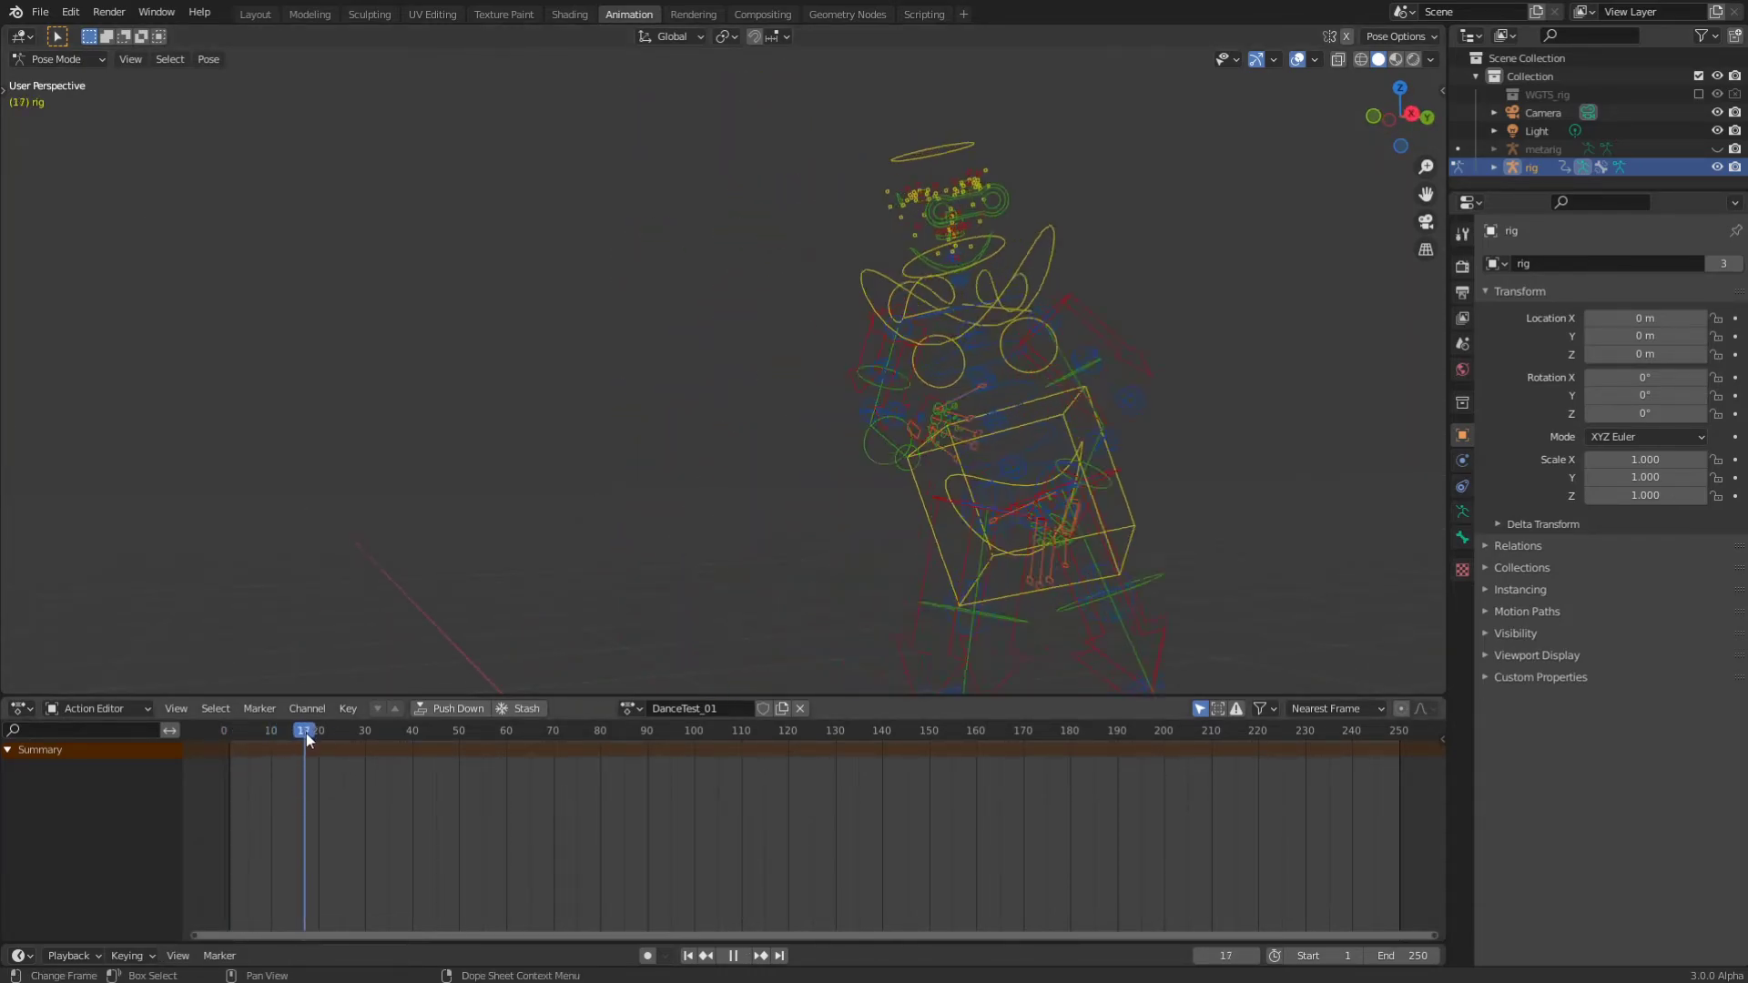
key("space")
scroll(805, 434, "down", 5)
middle_click_drag(805, 433, 1035, 449)
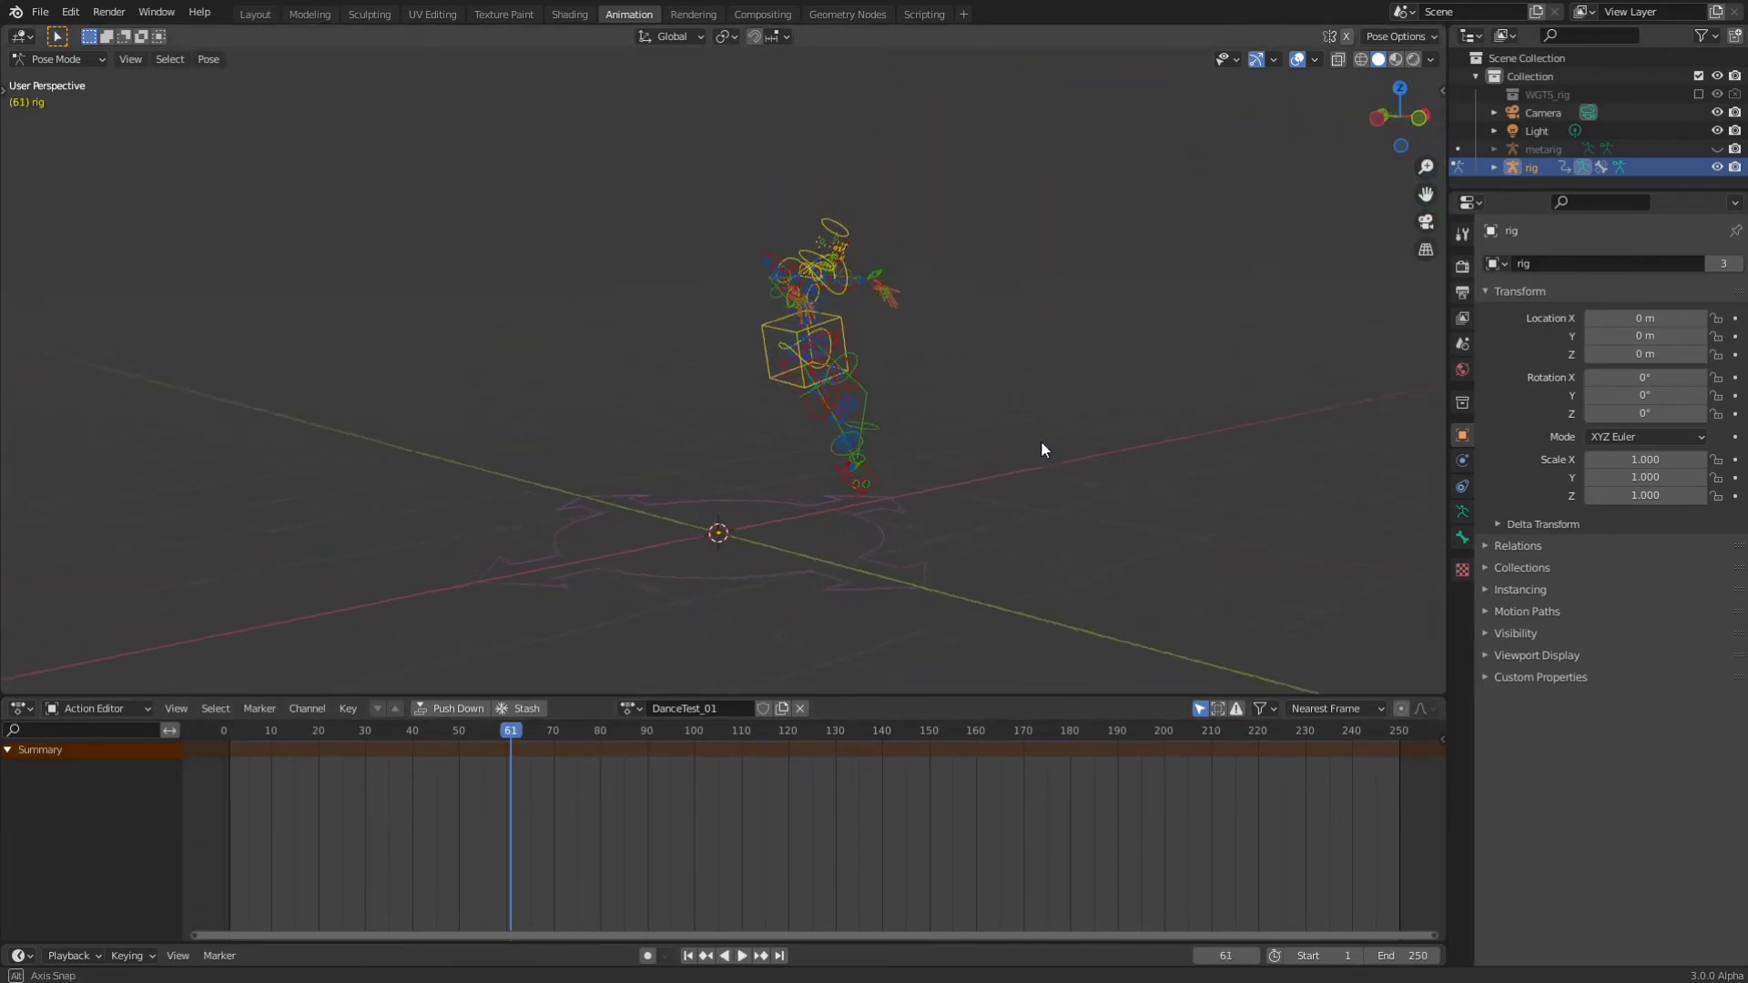
Step: Select all the rig's bones to display their keyframes, and scrub and play through the animation
left_click_drag(524, 731, 769, 731)
key("a")
scroll(823, 504, "up", 5)
middle_click_drag(823, 504, 781, 461)
scroll(782, 461, "down", 6)
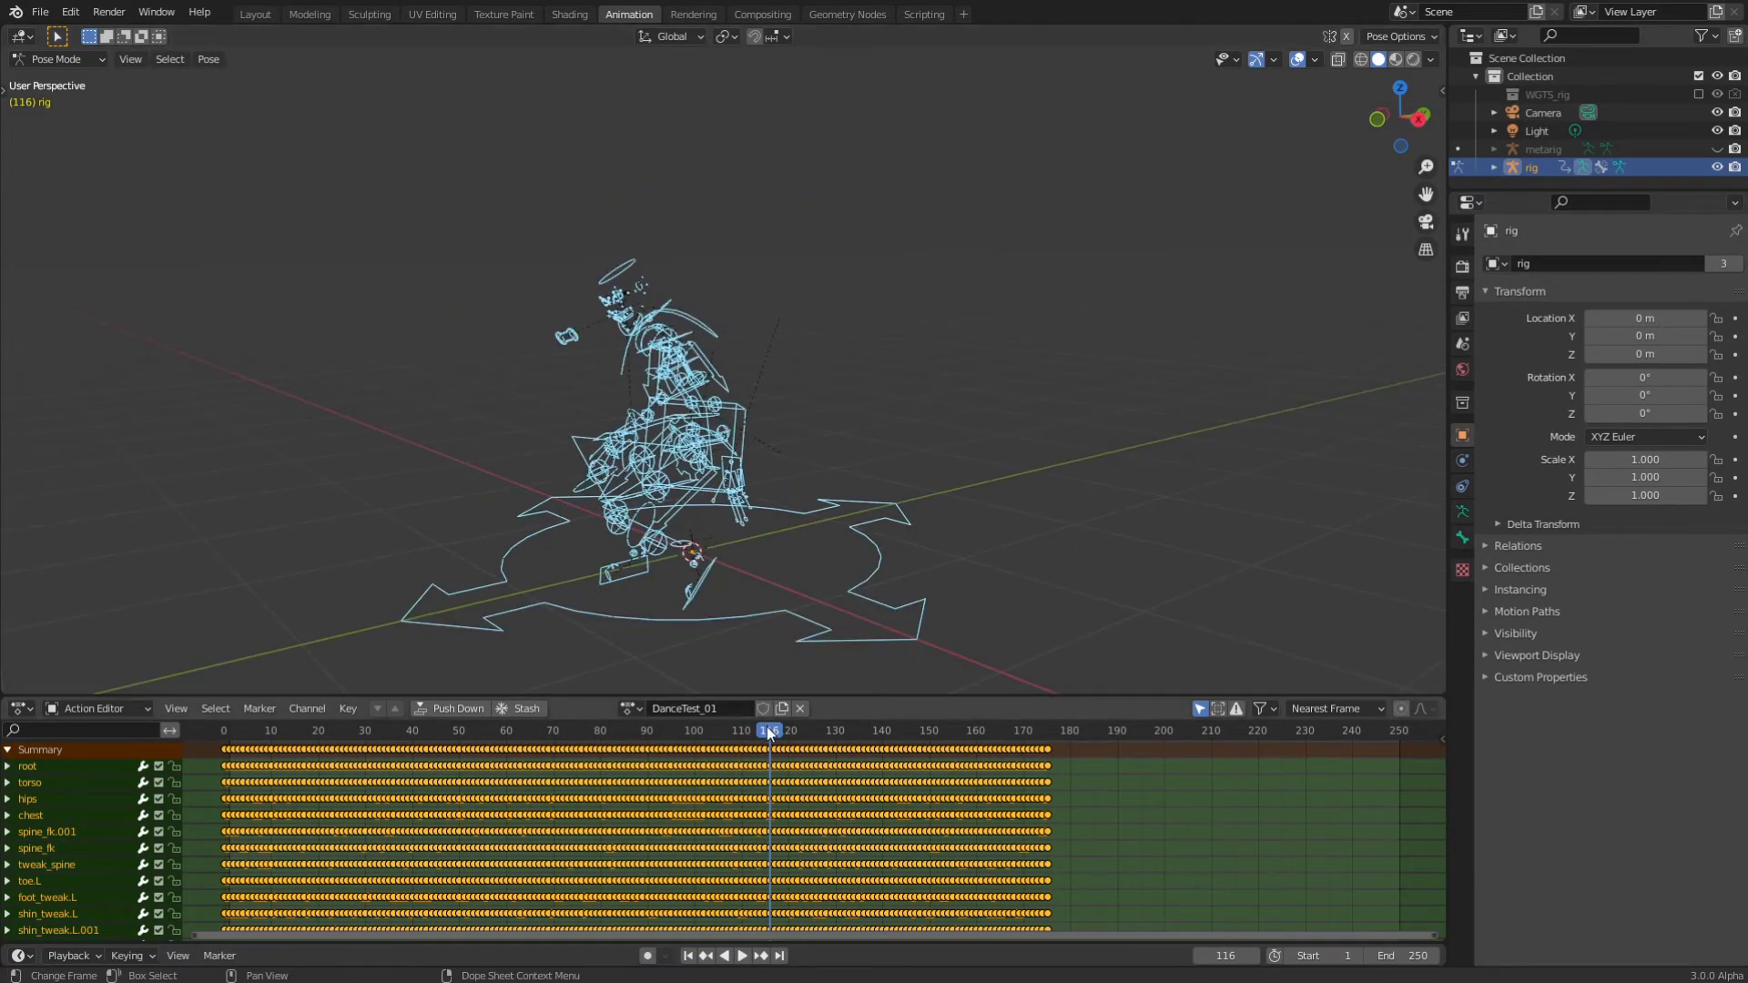
key("space")
left_click_drag(871, 738, 482, 636)
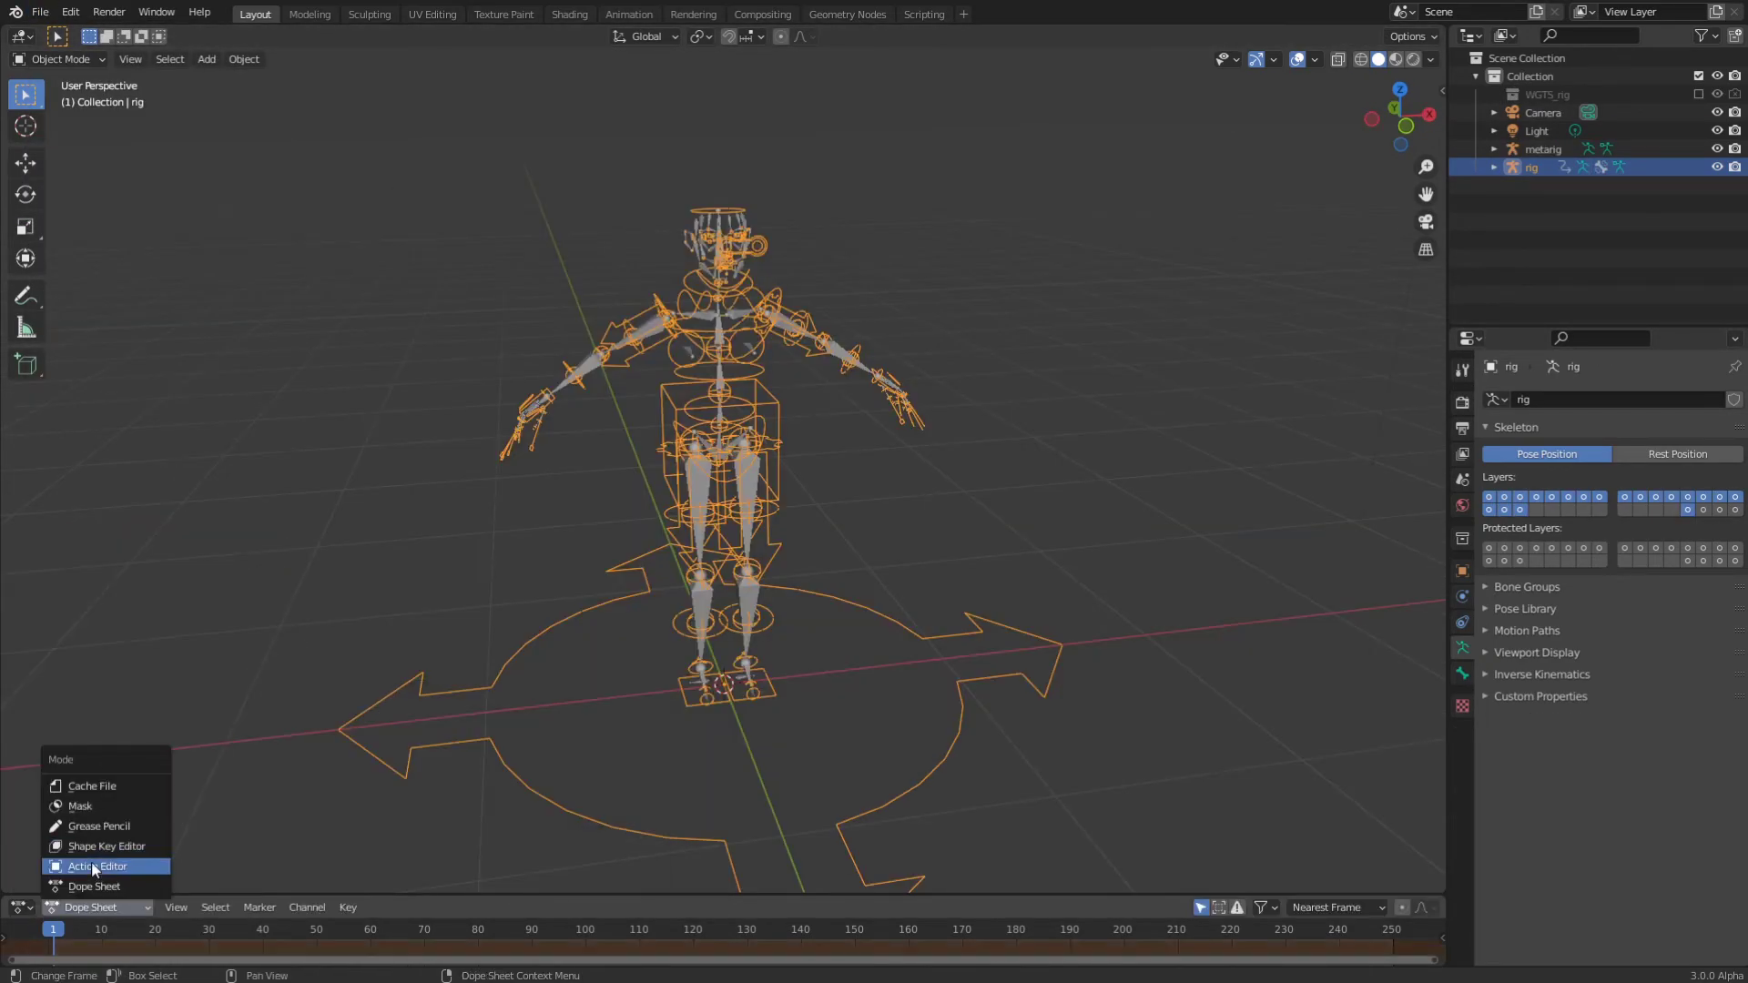
Step: Set the dope sheet to Action Editor mode and select the hand_ik.R control, displaying its properties in the viewport
left_click(94, 866)
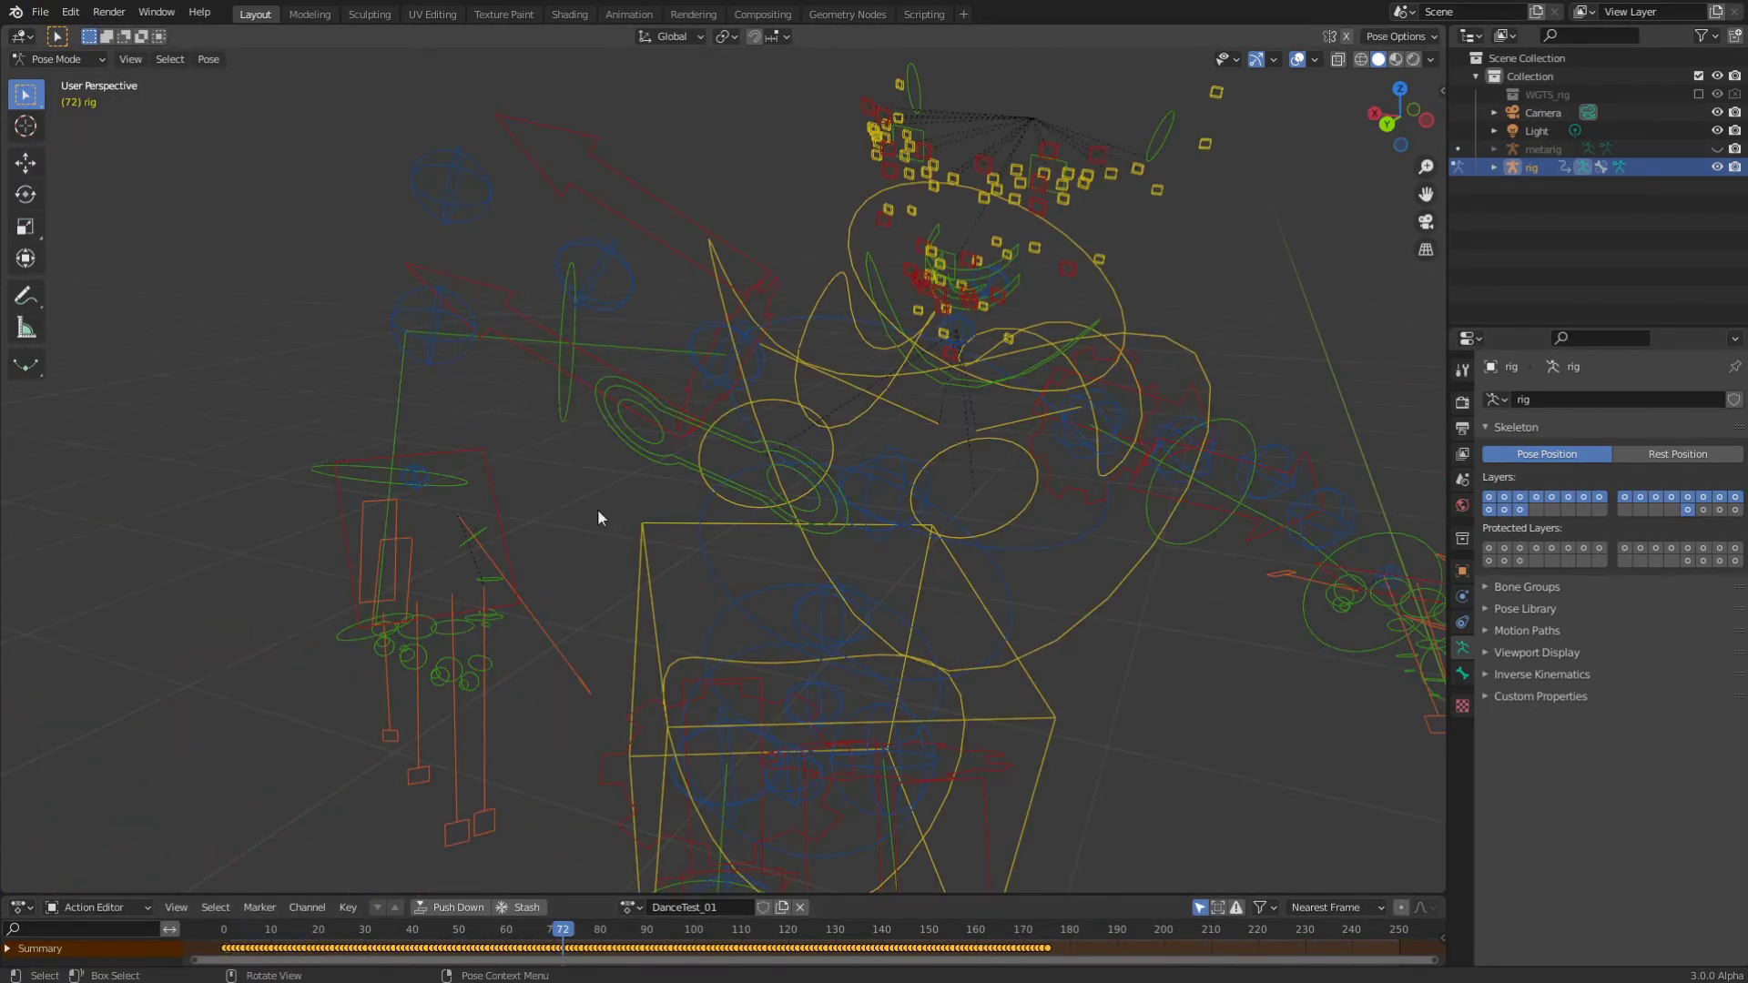
middle_click_drag(614, 495, 865, 543)
scroll(690, 451, "up", 3)
left_click(691, 451)
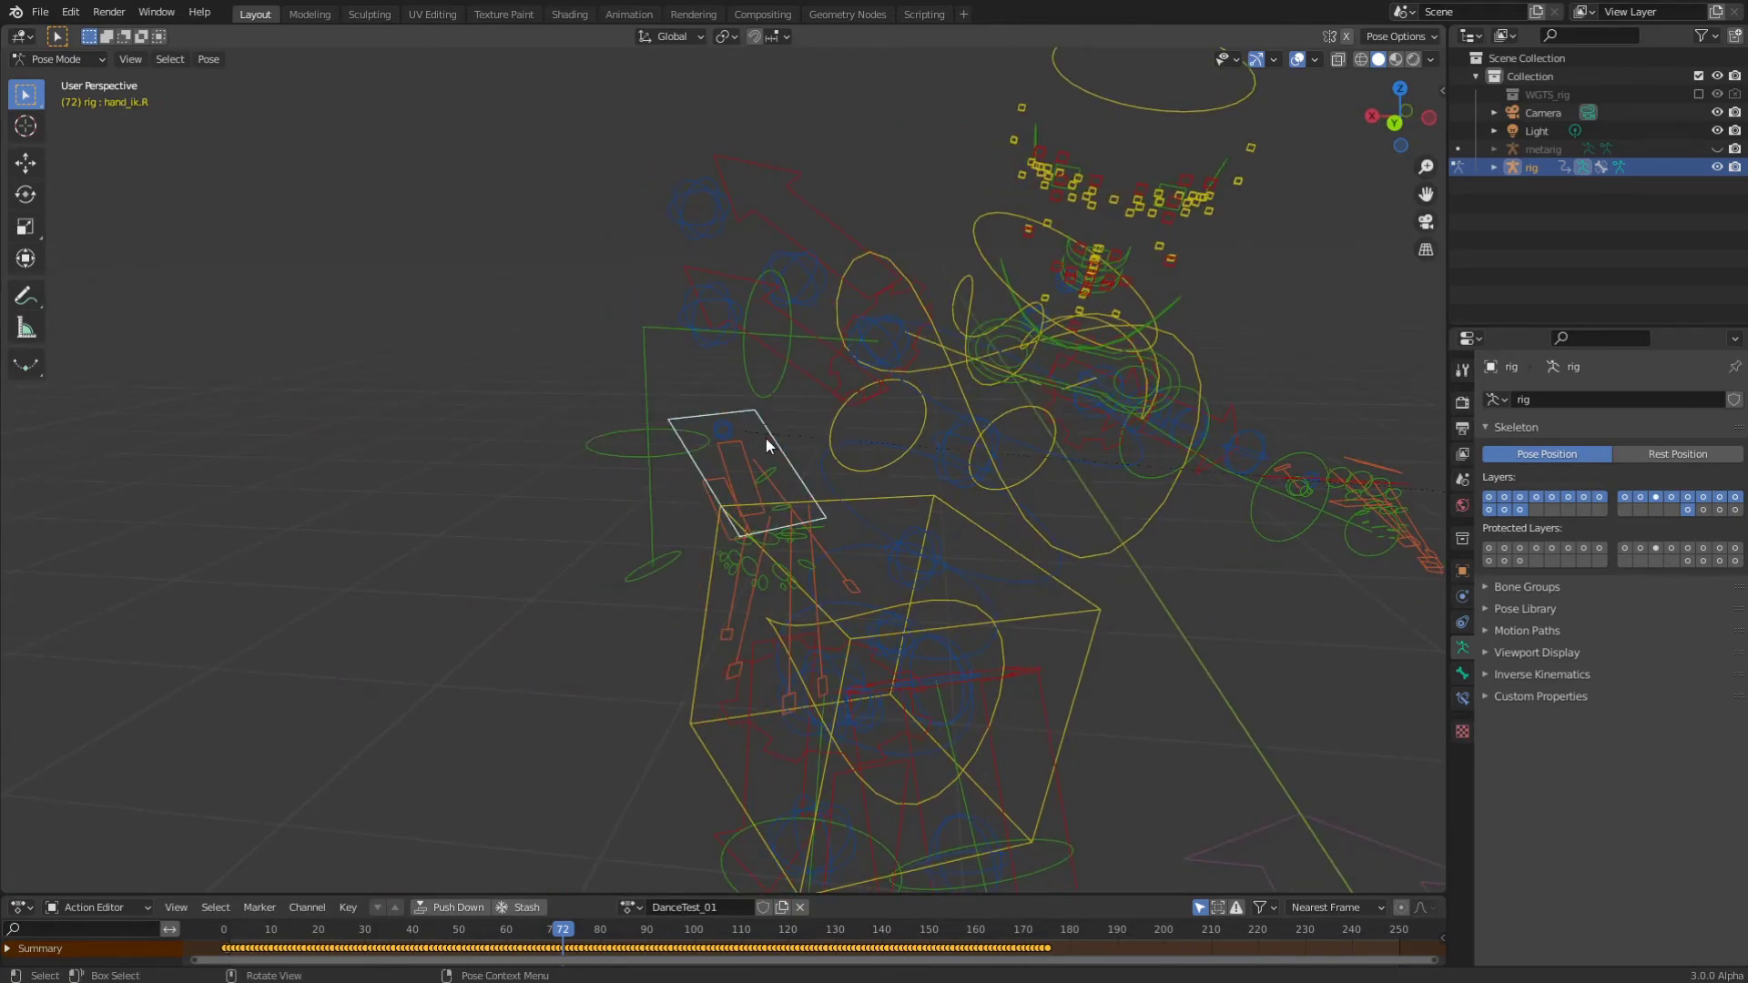
left_click(768, 443)
key("n")
left_click(1336, 557)
middle_click_drag(783, 479, 701, 546)
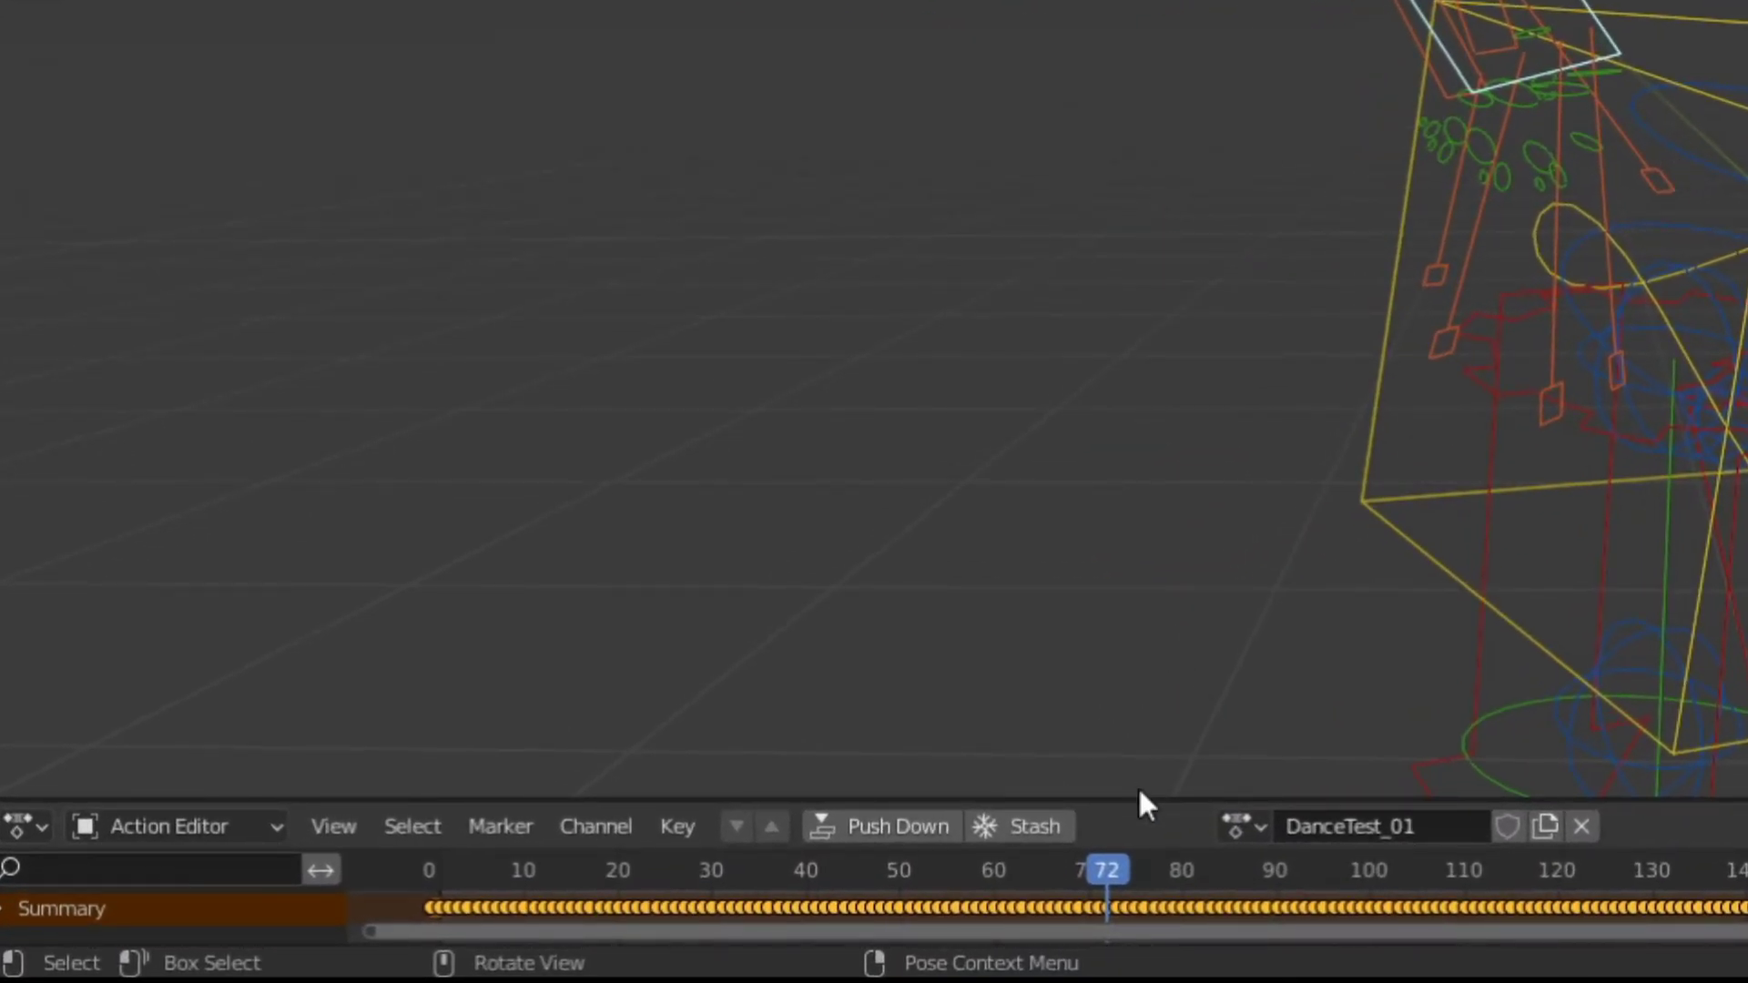
Step: Enlarge the animation area and change it from the Action Editor to the Graph Editor
left_click_drag(1129, 794, 1184, 246)
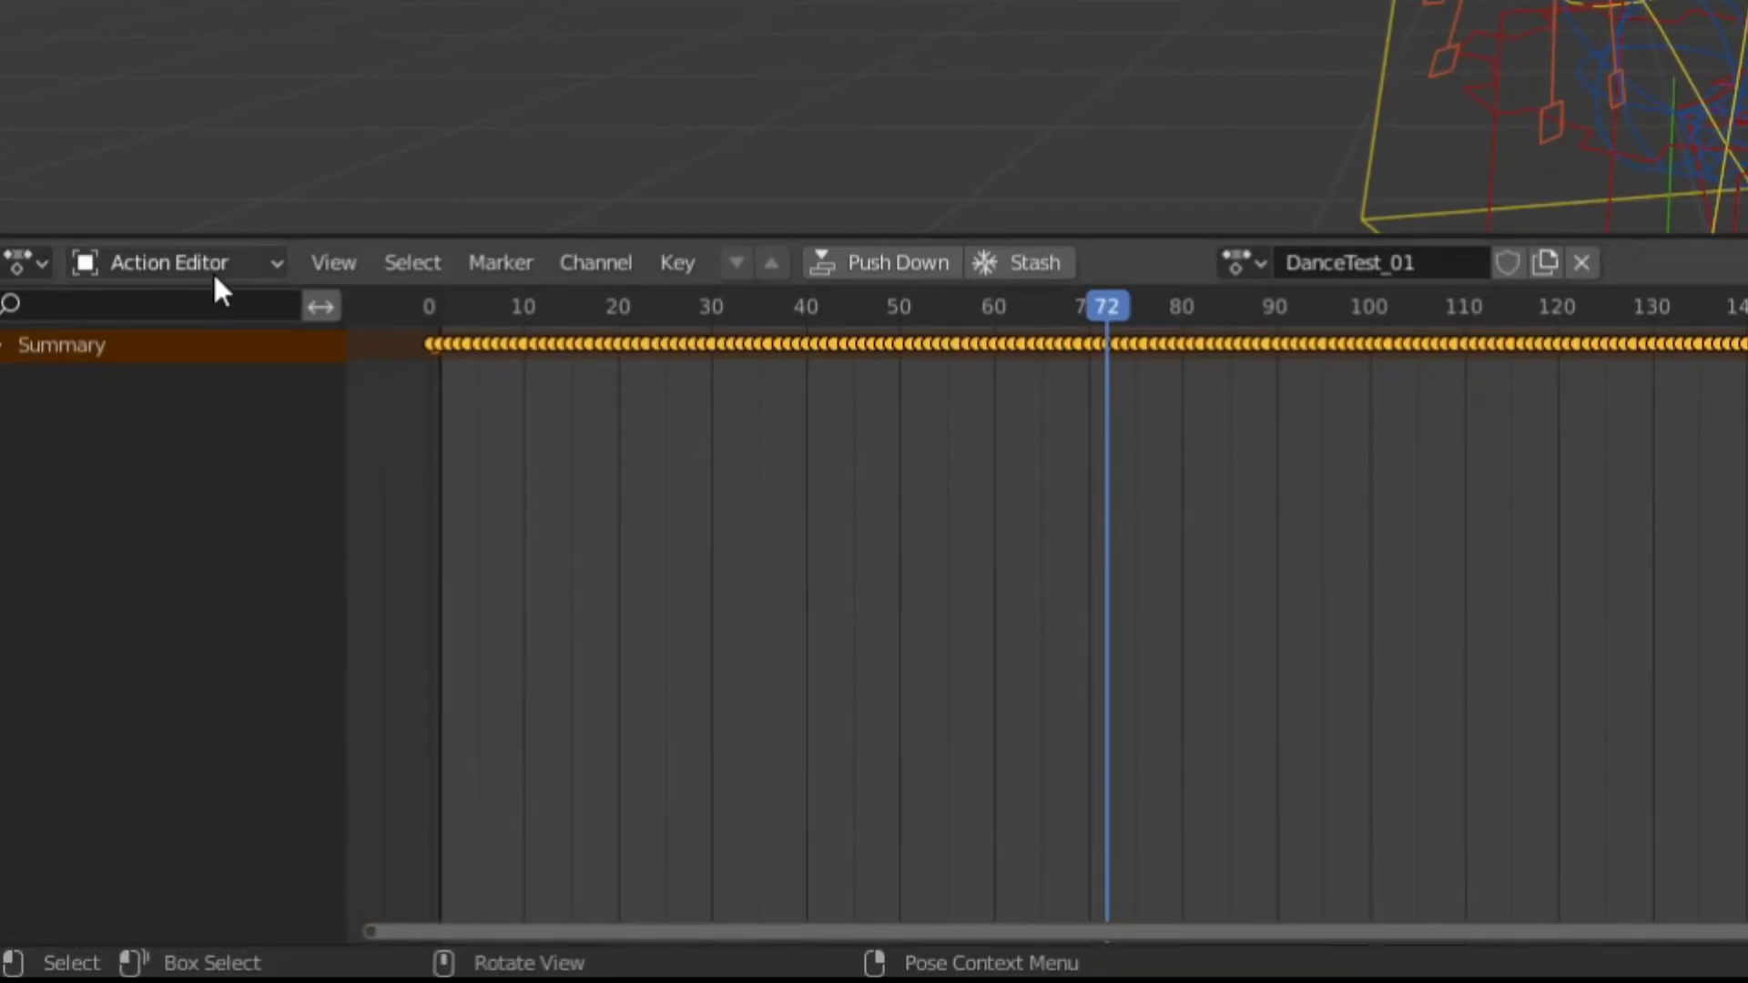
left_click(142, 266)
left_click(23, 455)
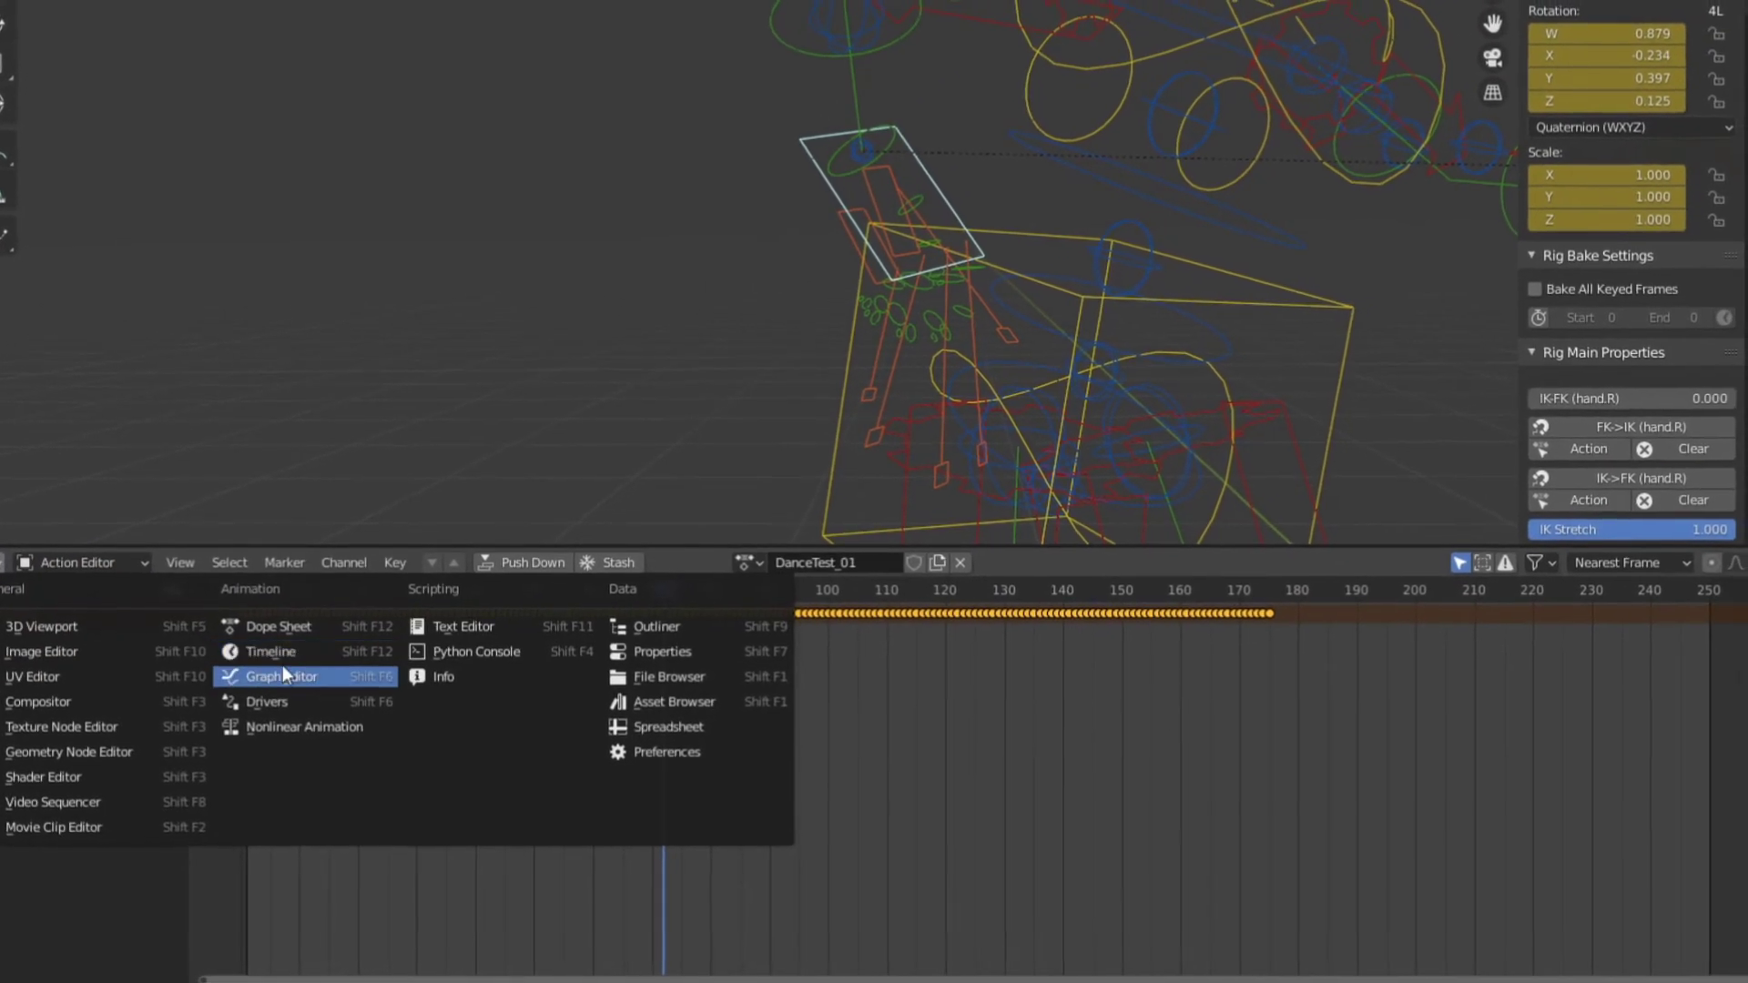
left_click(283, 677)
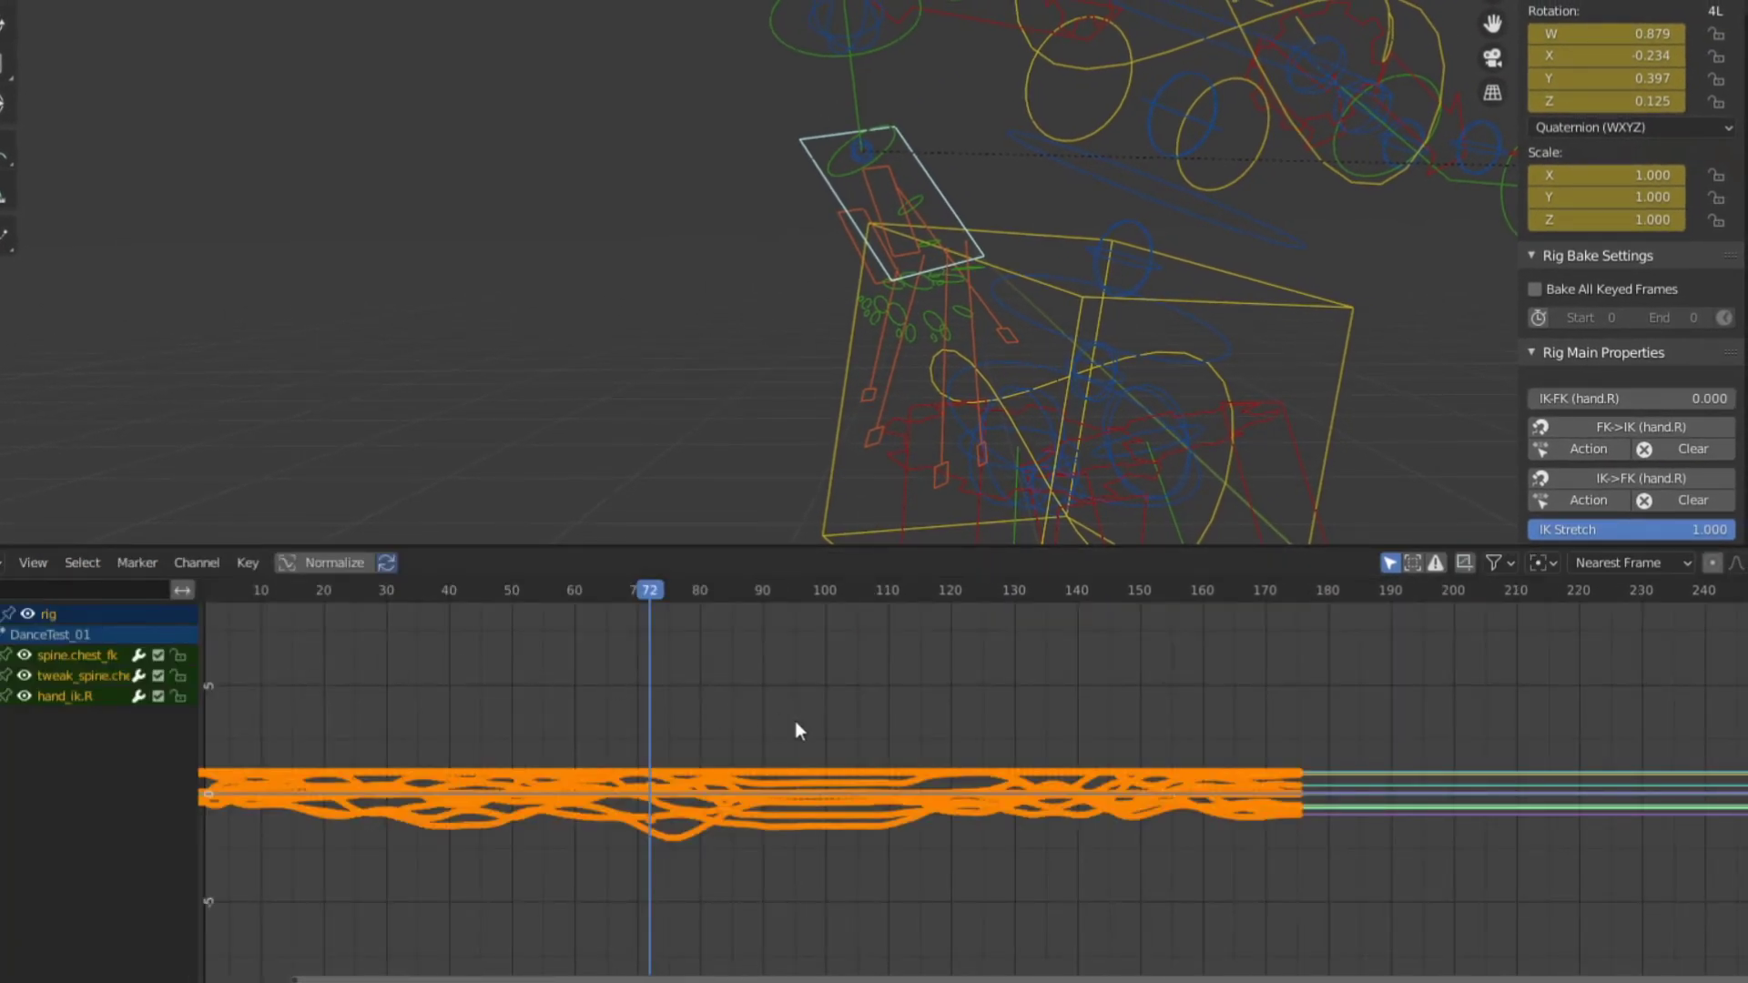
Step: Zoom in on the hand_ik.R curves around frame 72, select their keyframes there and examine the bump
middle_click_drag(703, 772, 1047, 767, "ctrl")
left_click(916, 658)
left_click_drag(943, 765, 983, 915)
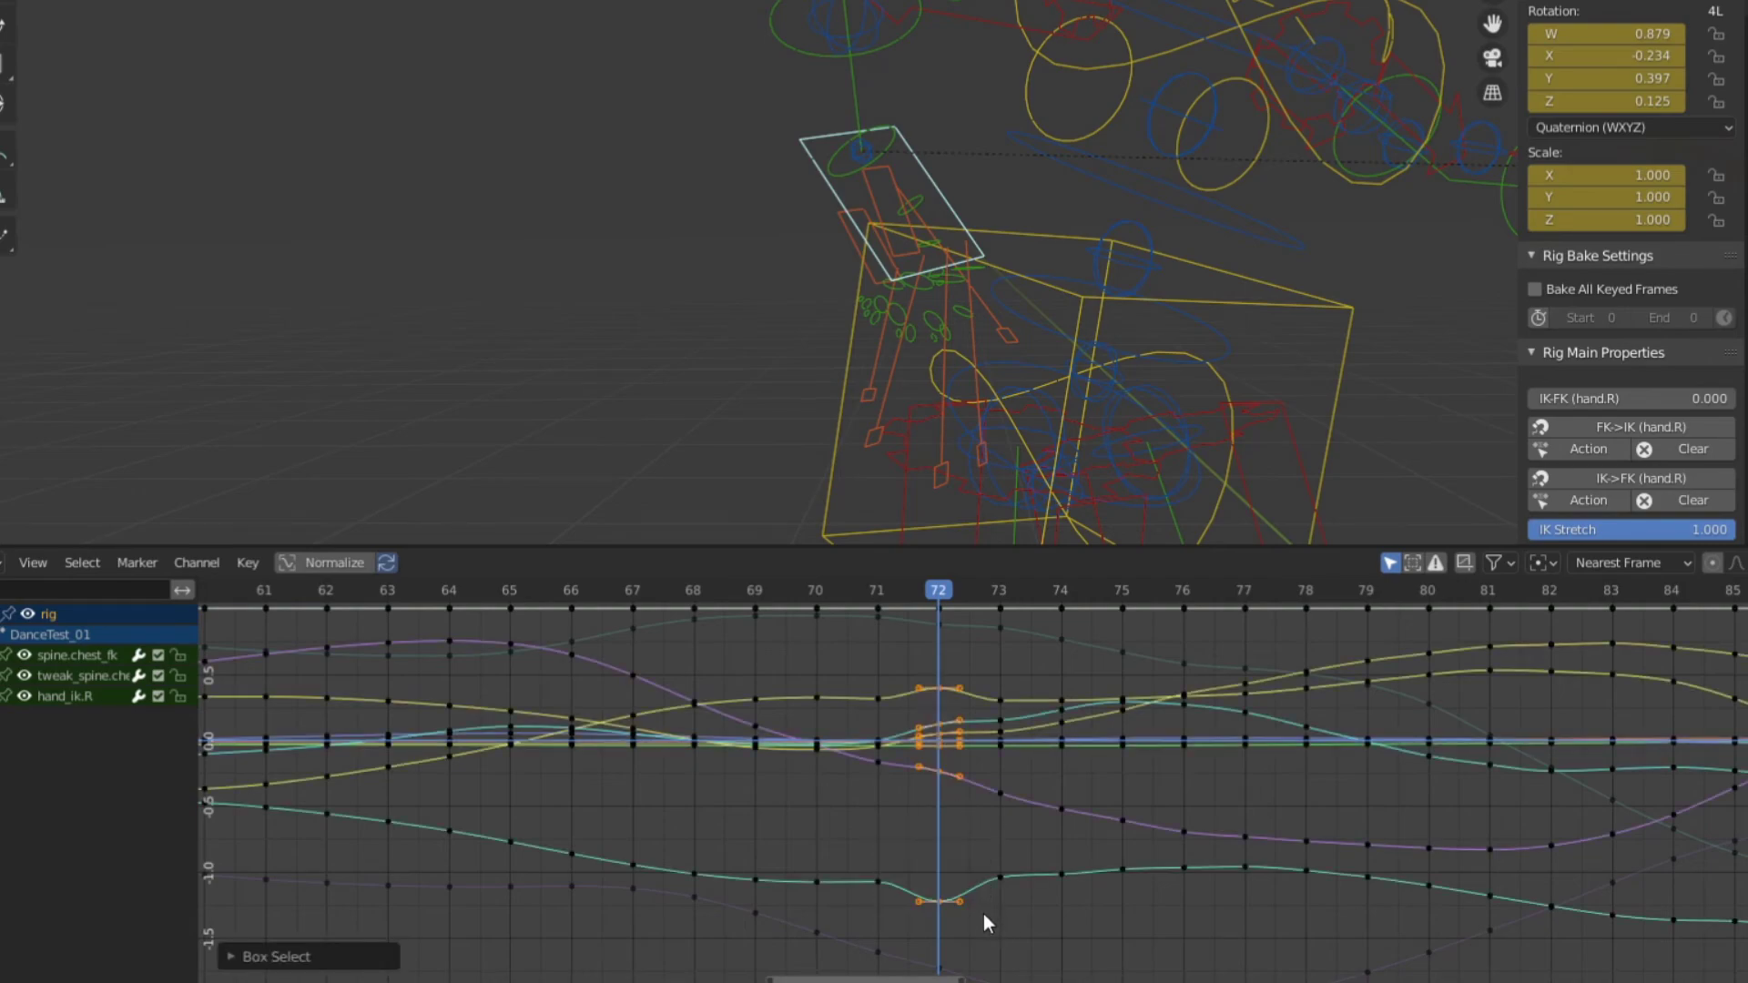
key("shift+h")
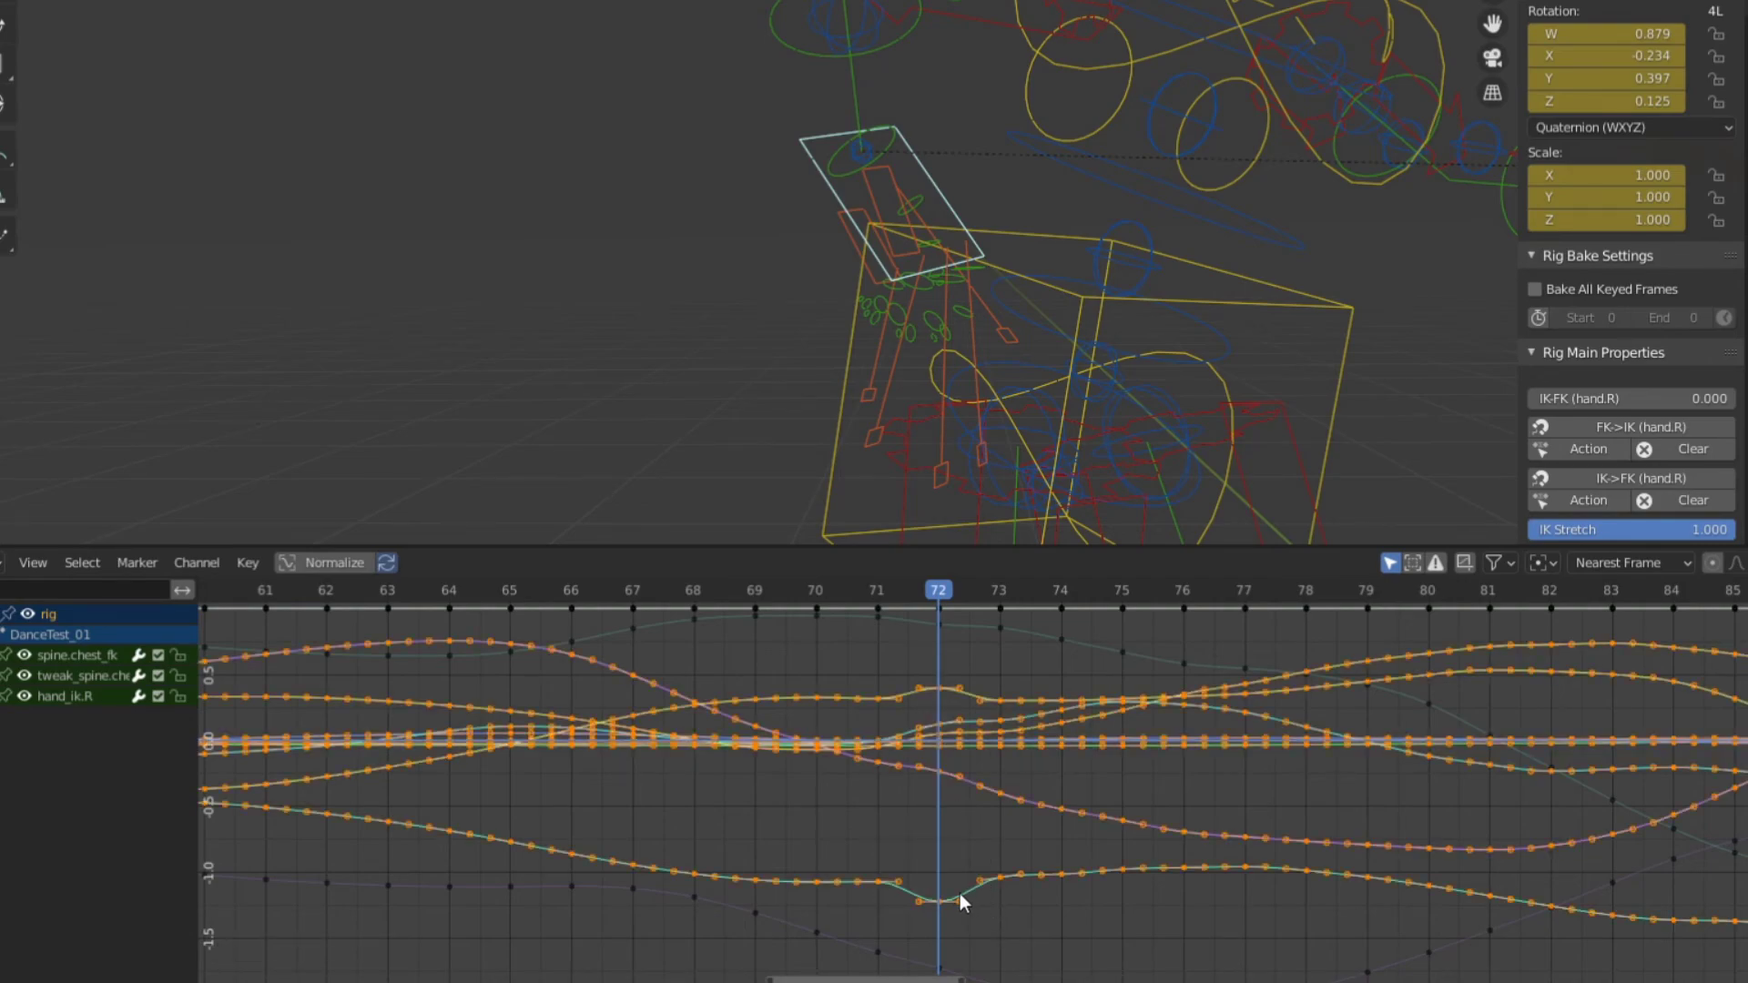
middle_click_drag(983, 782, 924, 785)
scroll(922, 783, "up", 5)
middle_click_drag(844, 743, 891, 761)
Step: Delete the keyframes at frames 70, 71, 73 and 74 on the yellow hand_ik.R curve, keeping the frame 72 key
left_click(942, 632)
middle_click_drag(884, 643, 899, 782)
scroll(910, 779, "up", 3)
left_click_drag(856, 785, 915, 817)
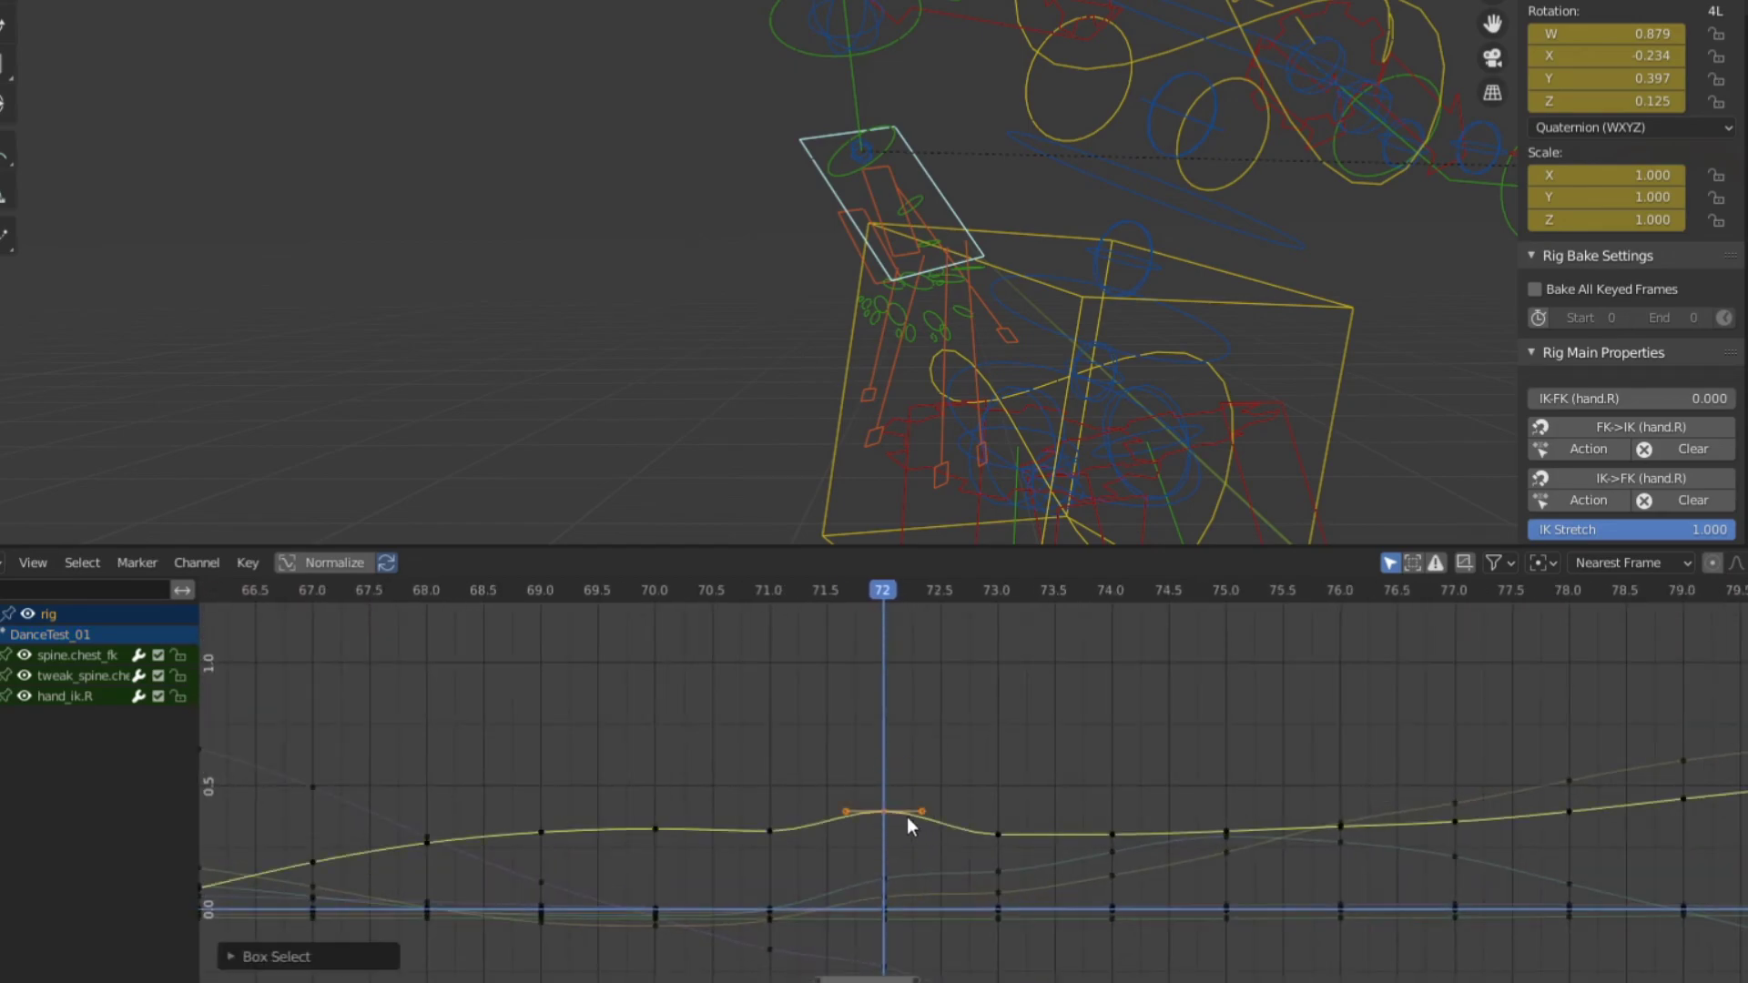
middle_click_drag(879, 695, 895, 579)
left_click_drag(593, 680, 803, 747)
left_click_drag(949, 679, 1175, 732, "shift")
scroll(1216, 700, "down", 1)
key("x")
left_click(1002, 686)
Step: Delete the keyframes just before and after frame 72 on the lower teal hand_ik.R curve to smooth its dip
scroll(1018, 687, "down", 3)
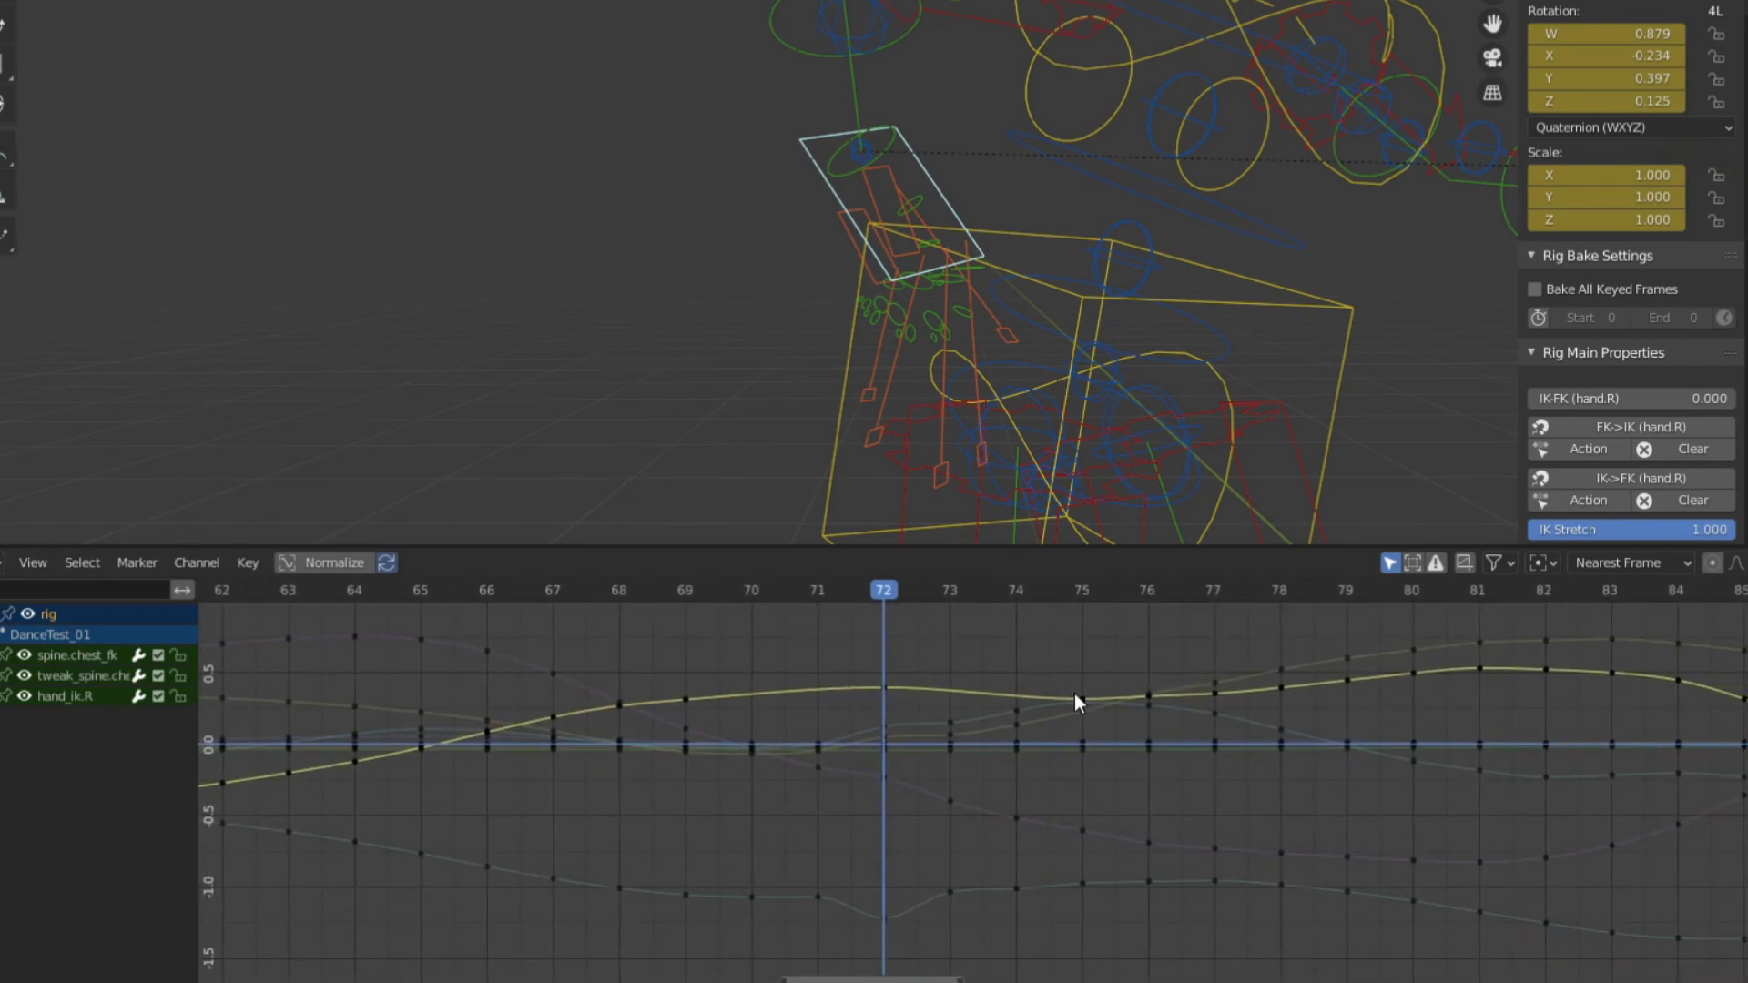
scroll(1079, 692, "up", 1)
scroll(932, 724, "down", 2, "shift")
left_click_drag(789, 741, 907, 811)
left_click_drag(956, 730, 1218, 813, "shift")
key("x")
left_click(1202, 764)
scroll(1051, 824, "up", 2, "shift")
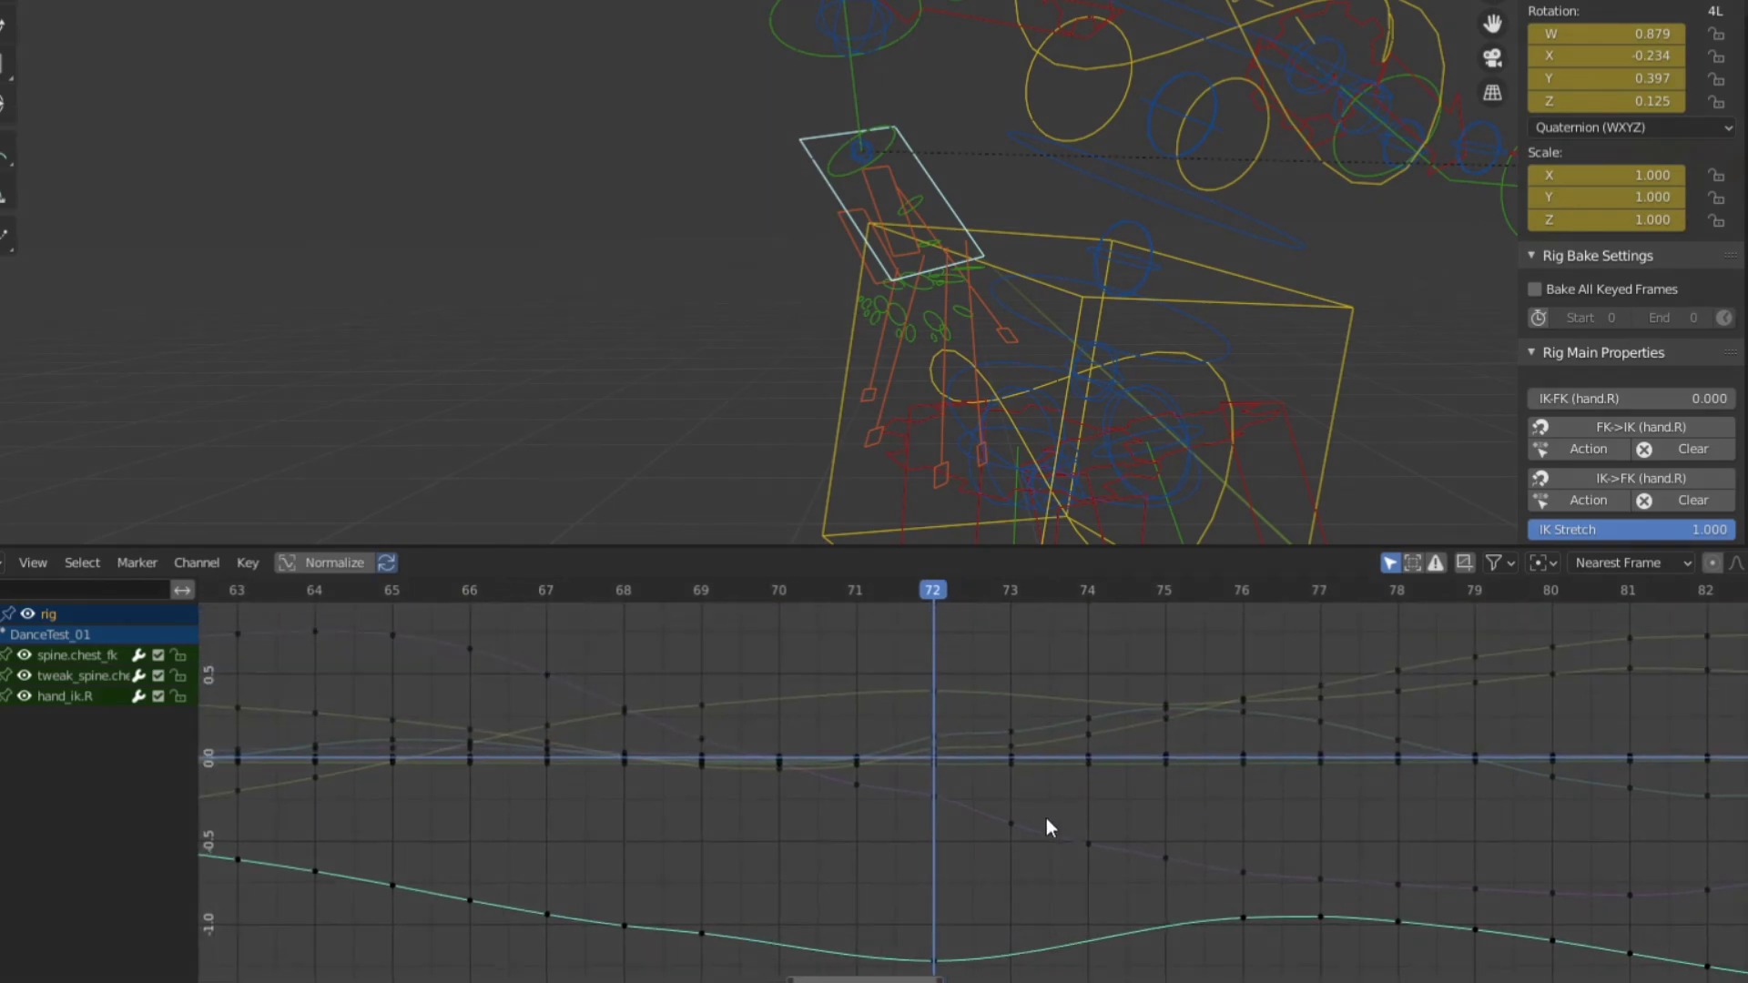